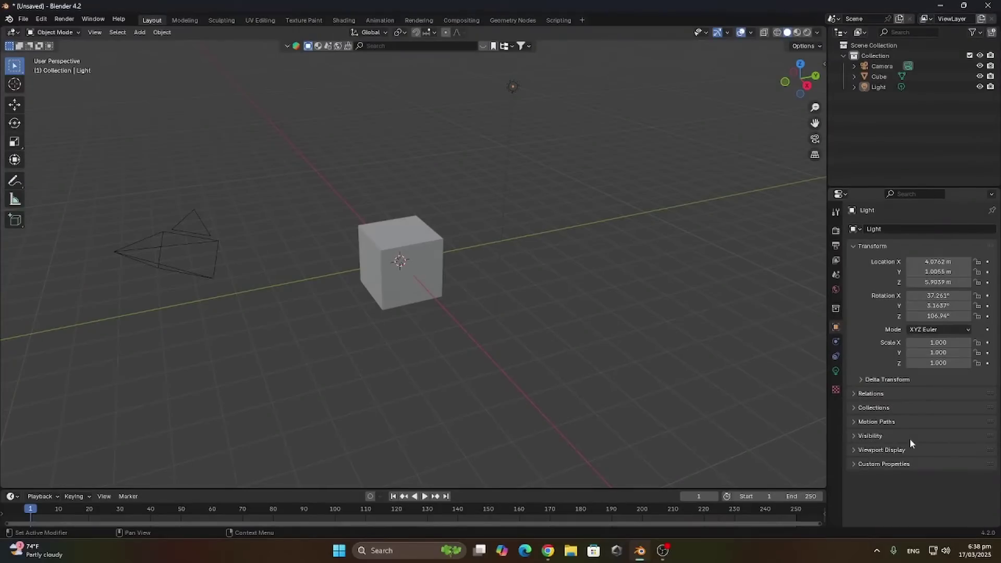
# Delete the default light and camera from the scene
pyautogui.click(515, 86)
pyautogui.keyDown('shift'); pyautogui.click(207, 235); pyautogui.keyUp('shift')
pyautogui.press('Delete')
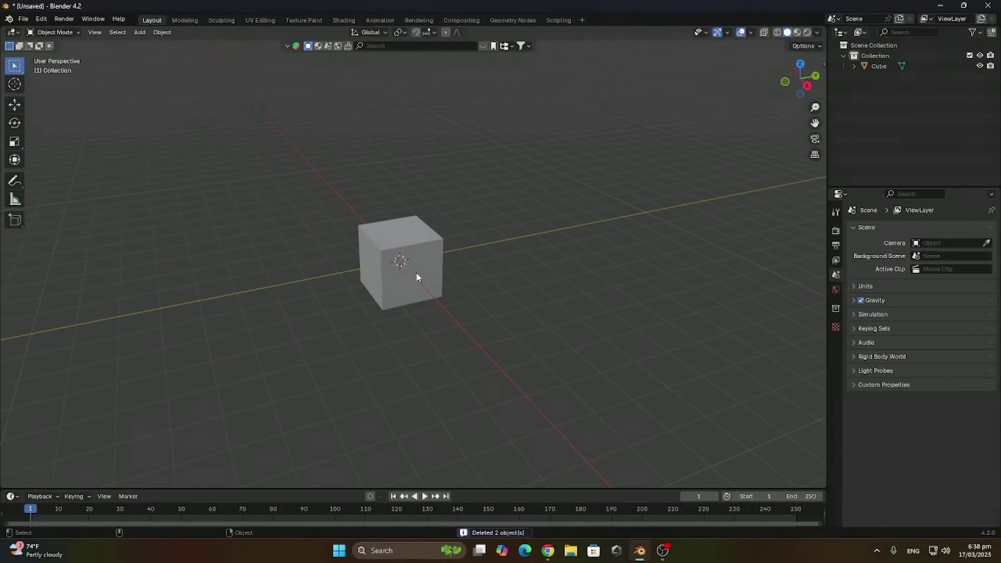
# Import Valantino Picture.png from F:\blender\Perume as an image mesh plane
pyautogui.click(139, 32)
pyautogui.moveTo(202, 155)
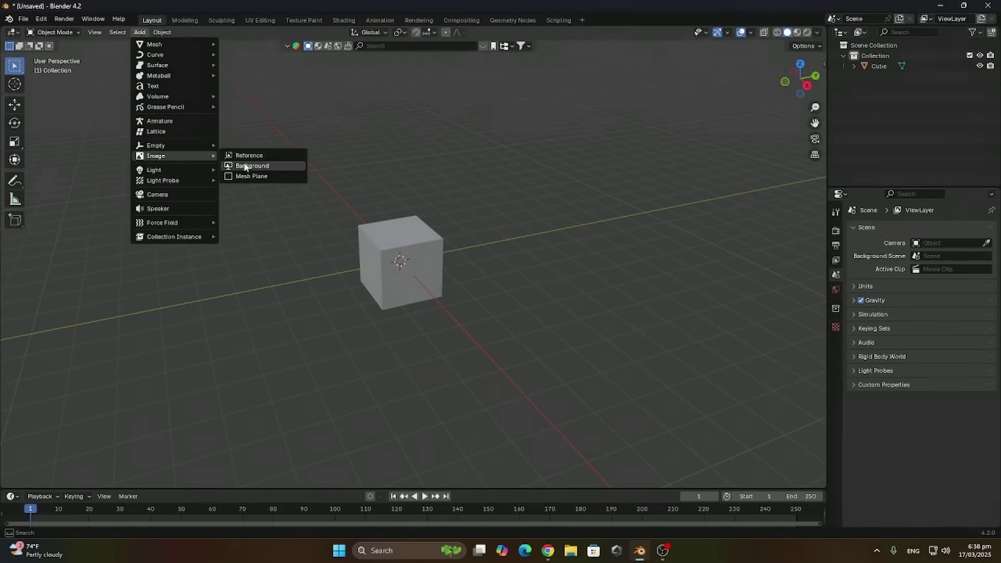
pyautogui.click(245, 177)
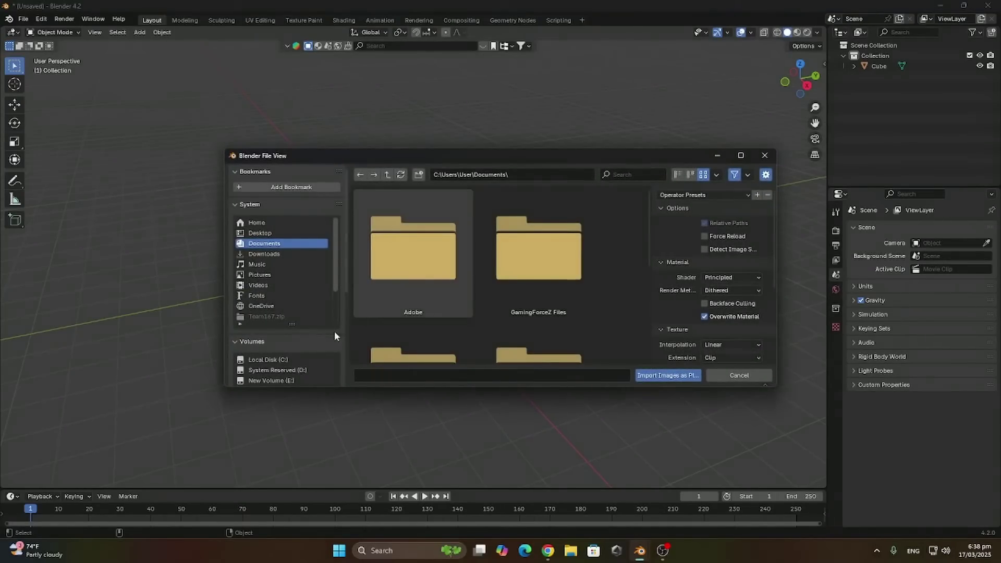
pyautogui.scroll(-3, 289, 381)
pyautogui.click(292, 328)
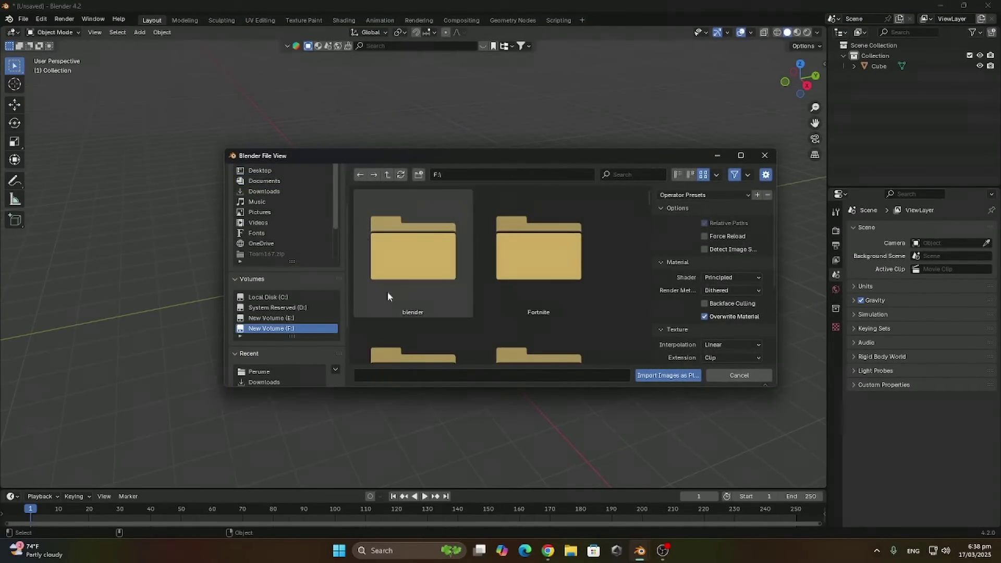
pyautogui.doubleClick(397, 282)
pyautogui.doubleClick(397, 283)
pyautogui.scroll(-3, 465, 291)
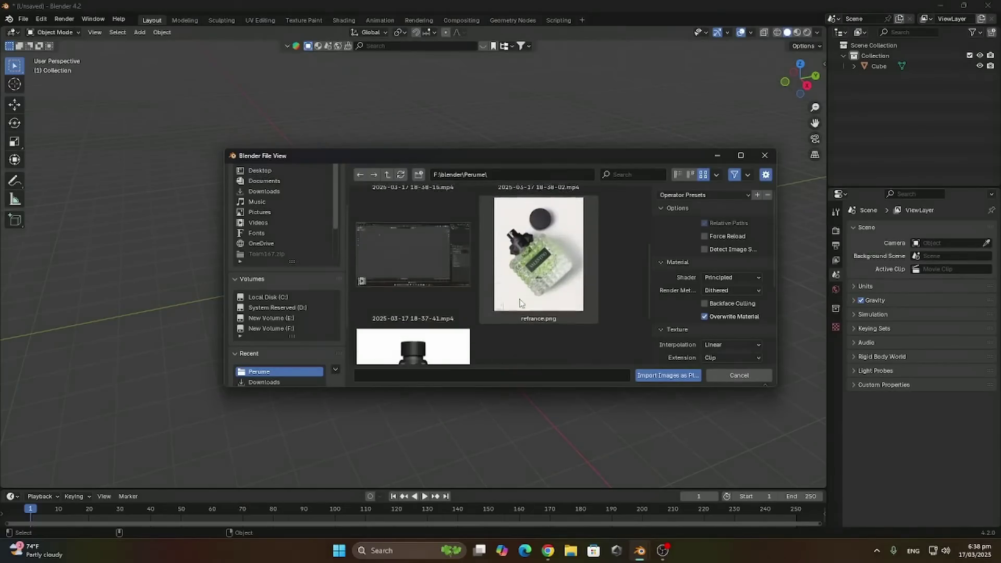
pyautogui.doubleClick(425, 325)
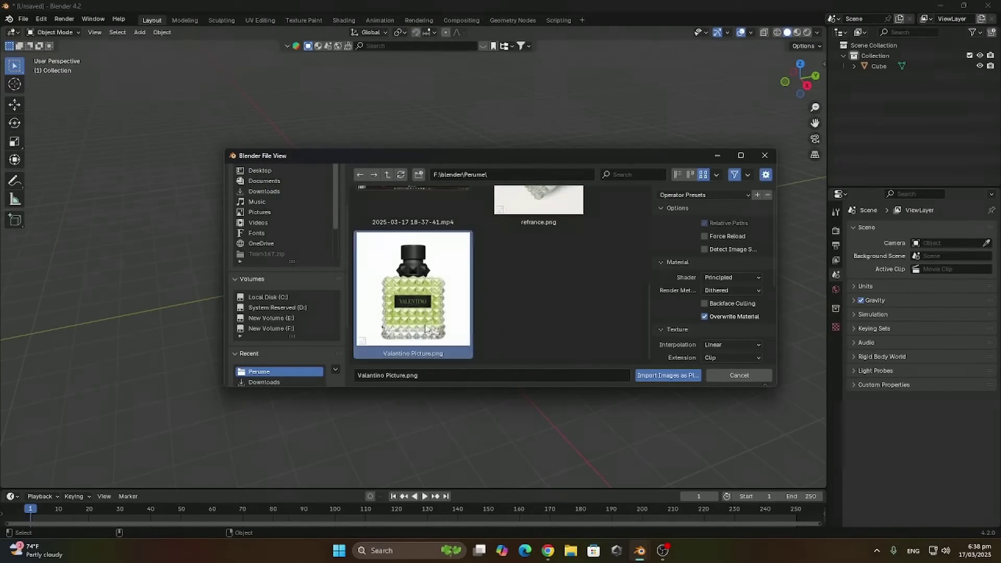
# Scale the bottle image plane to about 3.446 and rotate it 90° about the Y axis
pyautogui.press('s')
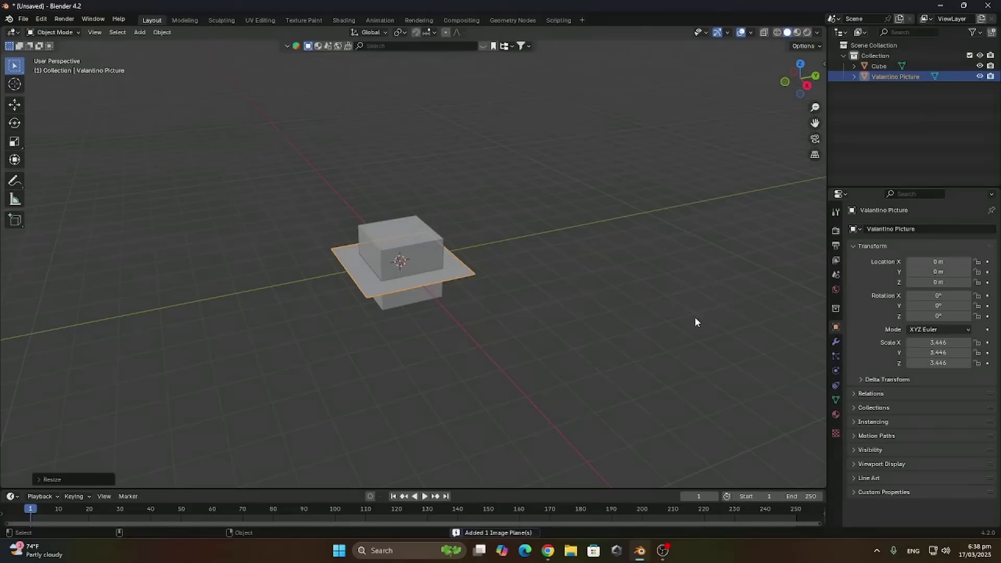
pyautogui.click(695, 317)
pyautogui.write('ry')
pyautogui.write('90')
pyautogui.click(696, 316)
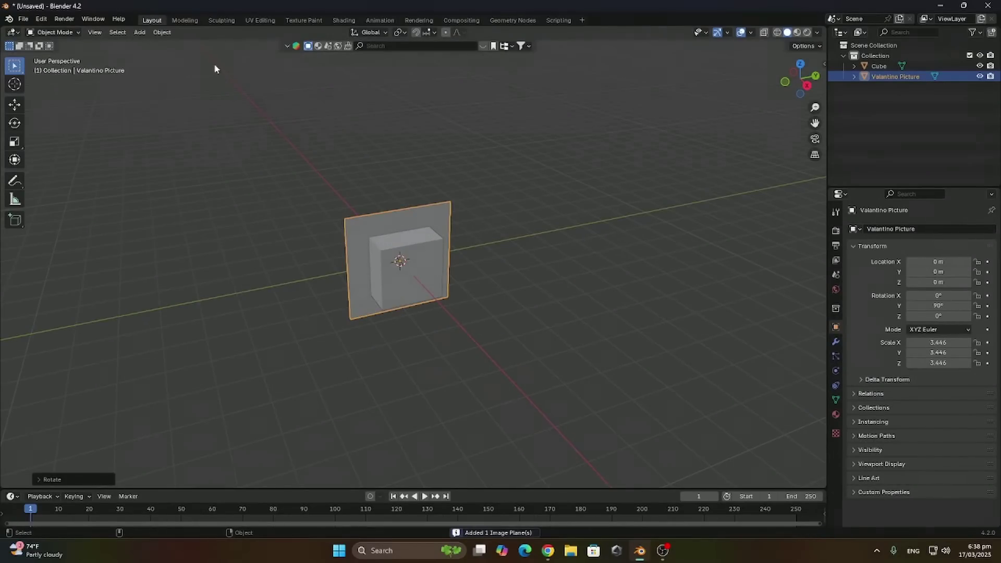
# Change the Outliner area into an Image Editor
pyautogui.click(150, 32)
pyautogui.click(146, 32)
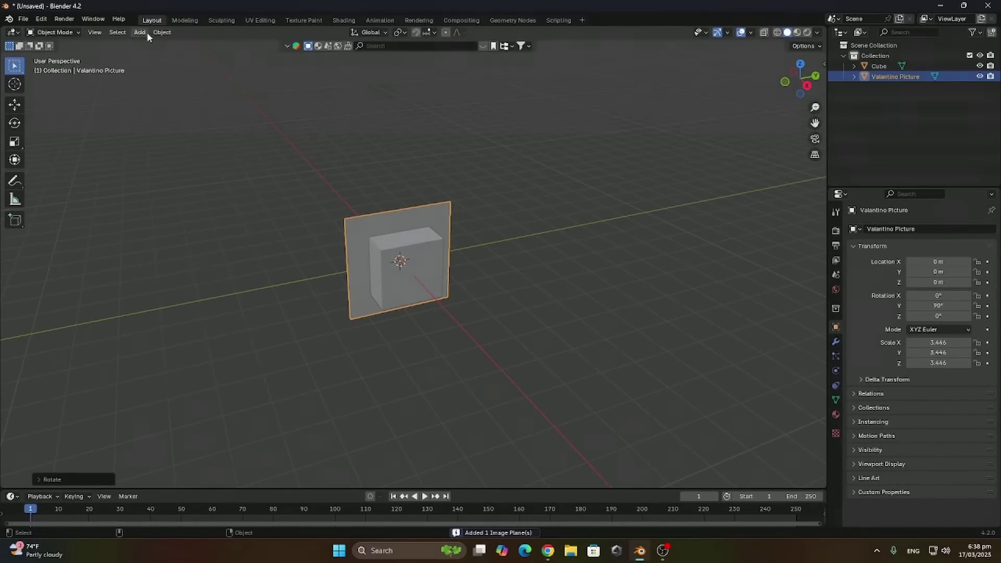
pyautogui.click(833, 33)
pyautogui.click(503, 85)
# Load refrance.png from F:\blender\Perume into the Image Editor as a visual reference
pyautogui.click(969, 33)
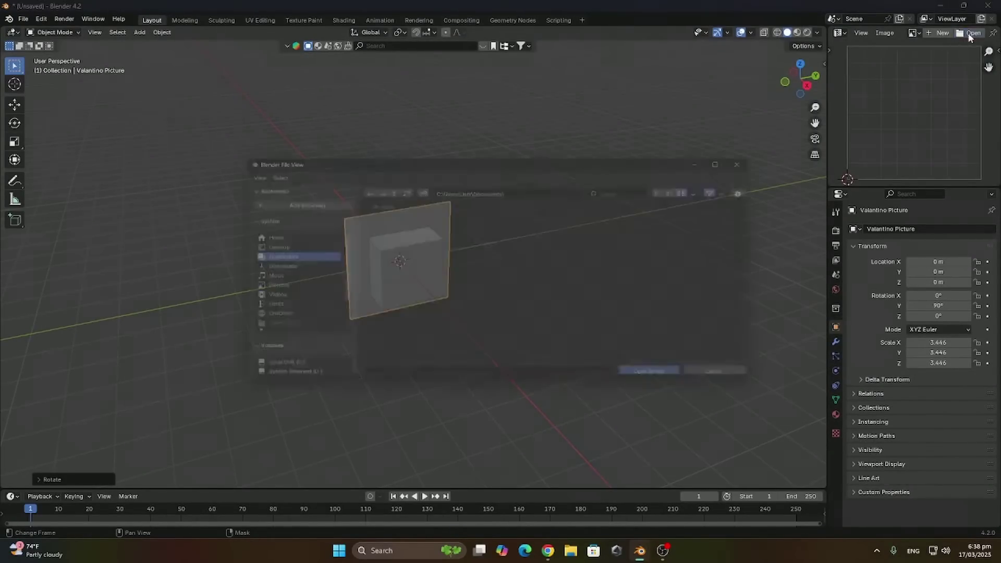
pyautogui.scroll(-3, 275, 343)
pyautogui.click(288, 339)
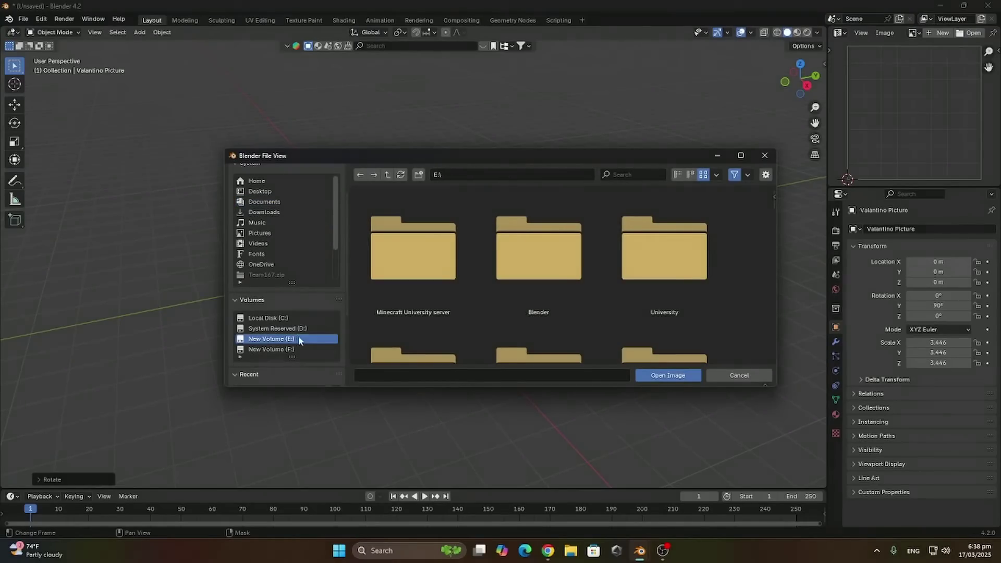
pyautogui.click(287, 348)
pyautogui.click(395, 281)
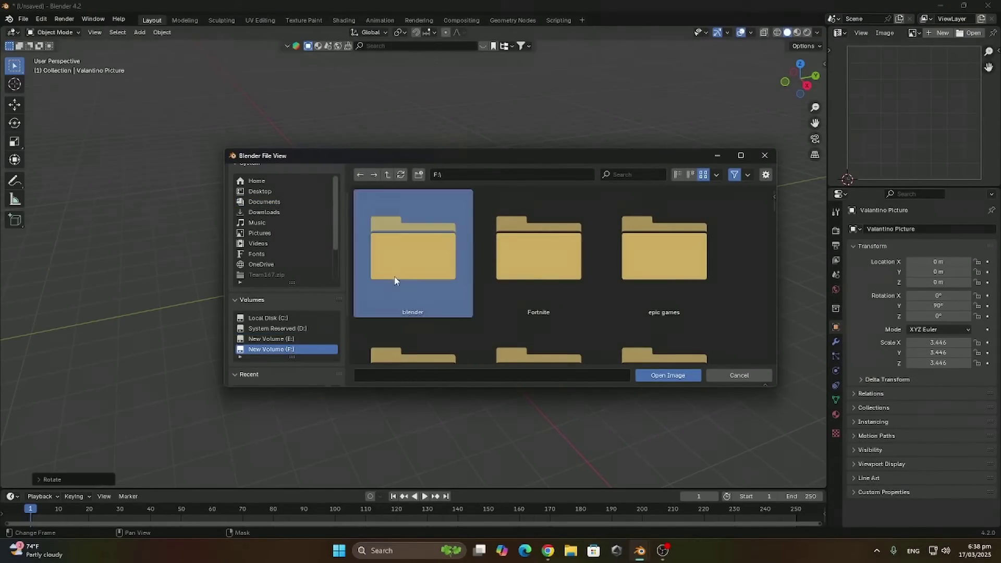
pyautogui.doubleClick(395, 281)
pyautogui.doubleClick(394, 277)
pyautogui.scroll(-3, 459, 295)
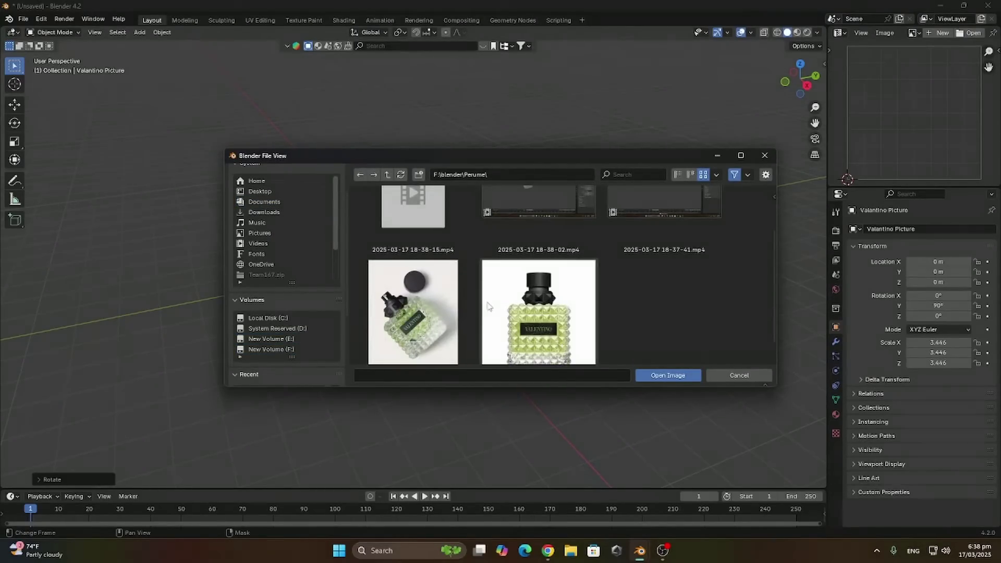
pyautogui.doubleClick(413, 313)
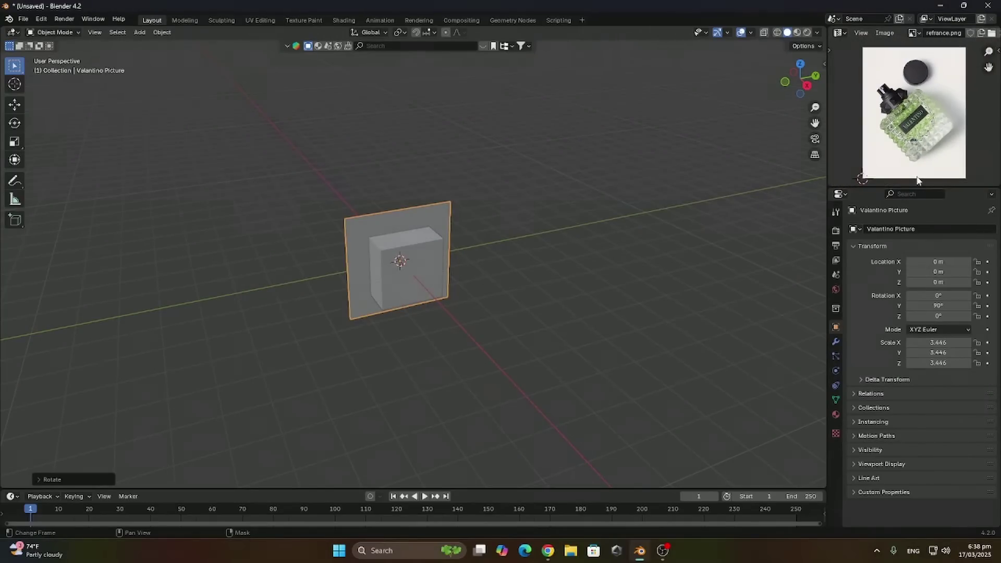
pyautogui.scroll(1, 915, 181)
pyautogui.scroll(1, 442, 262)
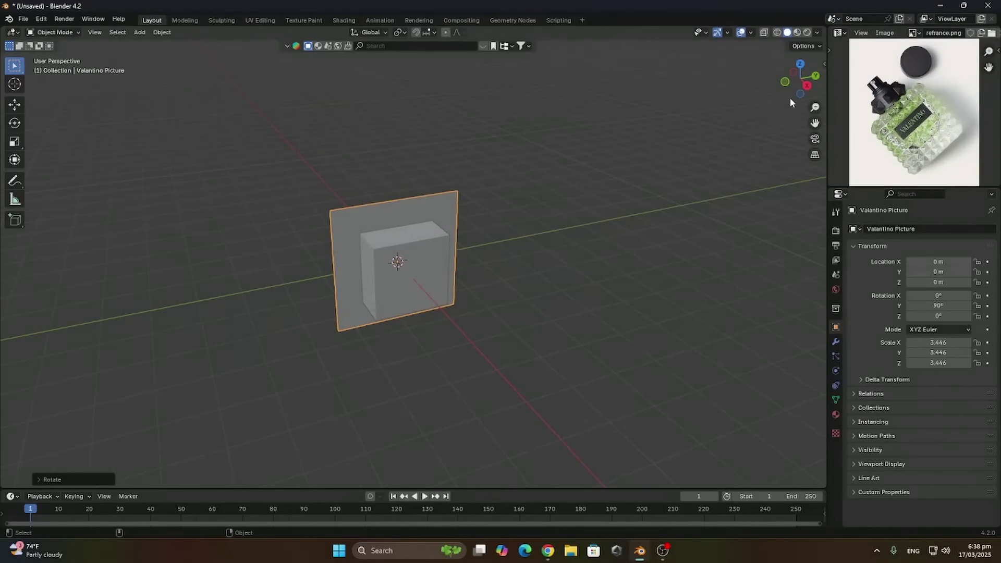
# Show the image plane from the right in material preview and rotate it by -90° so the bottle stands upright
pyautogui.click(807, 85)
pyautogui.click(797, 33)
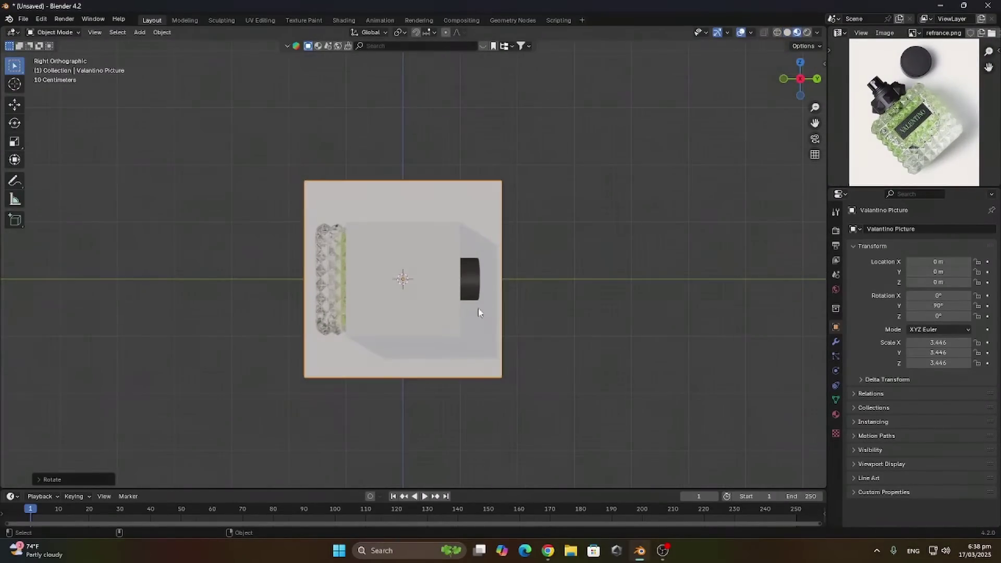
pyautogui.press('r')
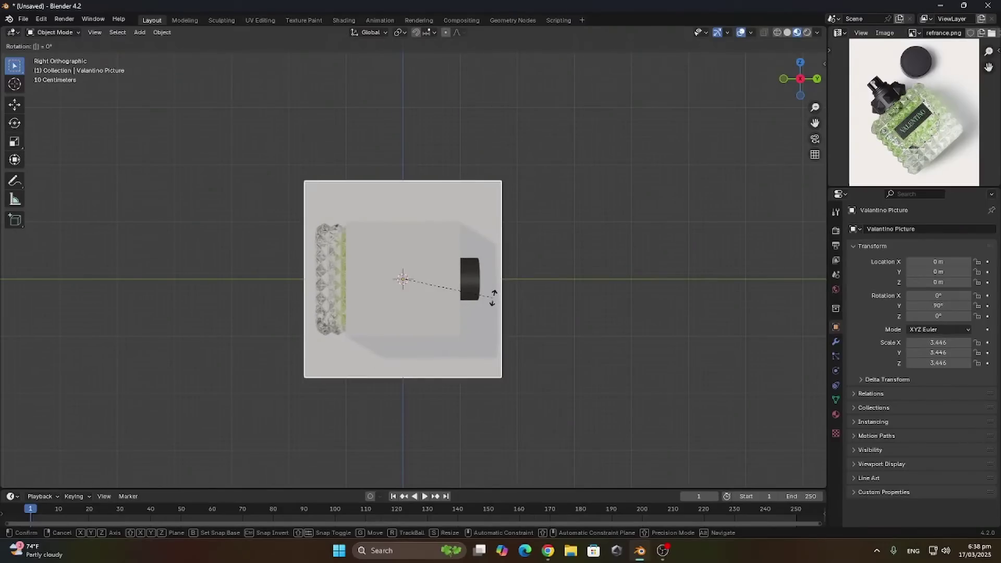
pyautogui.write('-990')
pyautogui.press('BackSpace')
pyautogui.press('BackSpace')
pyautogui.press('BackSpace')
pyautogui.press('BackSpace')
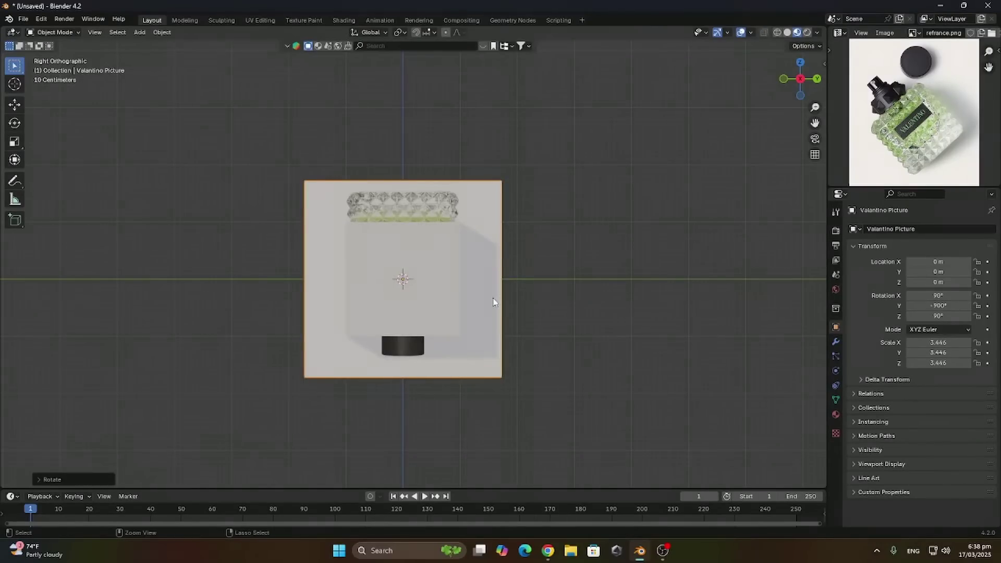
pyautogui.write('90')
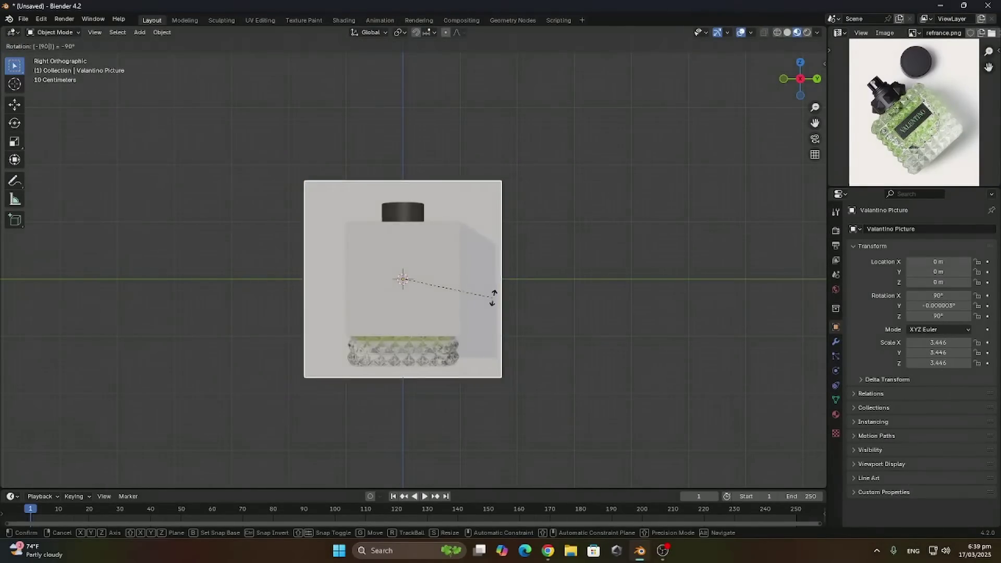
pyautogui.press('Return')
# Raise the image plane to about 0.64 m on Z and scale it up to about 3.68
pyautogui.scroll(1, 556, 425)
pyautogui.press('g')
pyautogui.press('z')
pyautogui.click(569, 373)
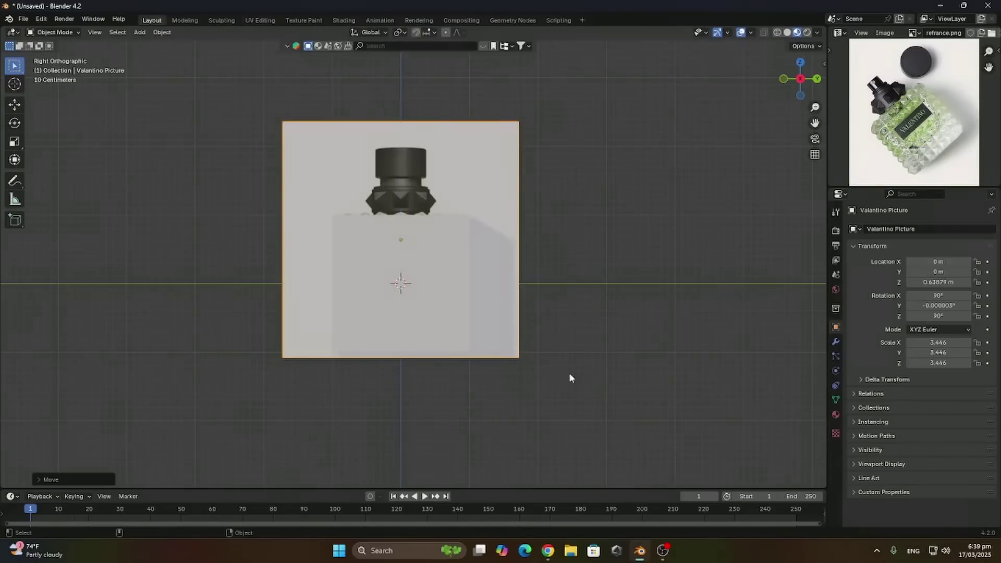
pyautogui.press('s')
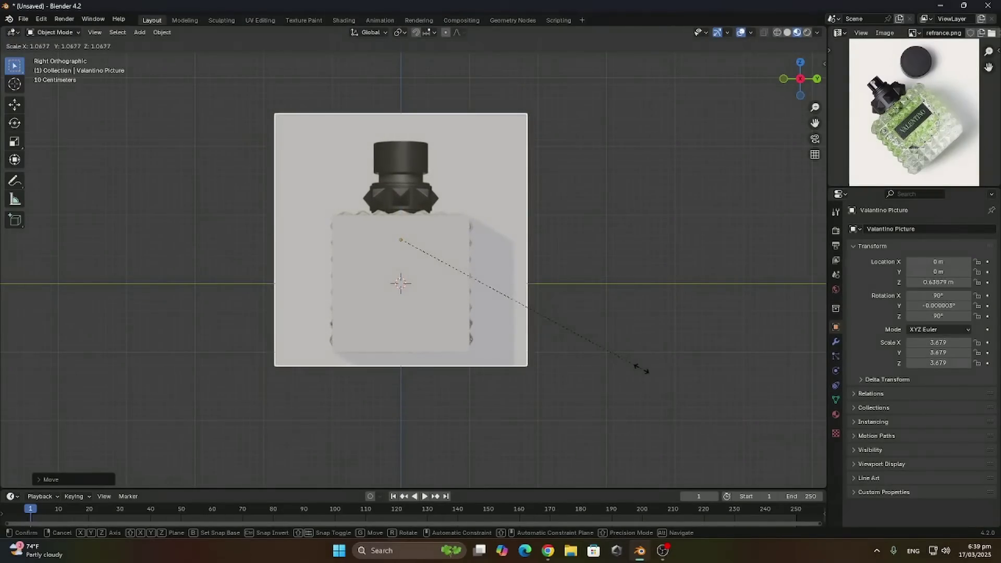
pyautogui.click(644, 366)
# Move the cube and the image plane together about 1.03 m up along the Z axis
pyautogui.keyDown('shift'); pyautogui.click(450, 342); pyautogui.keyUp('shift')
pyautogui.press('g')
pyautogui.press('z')
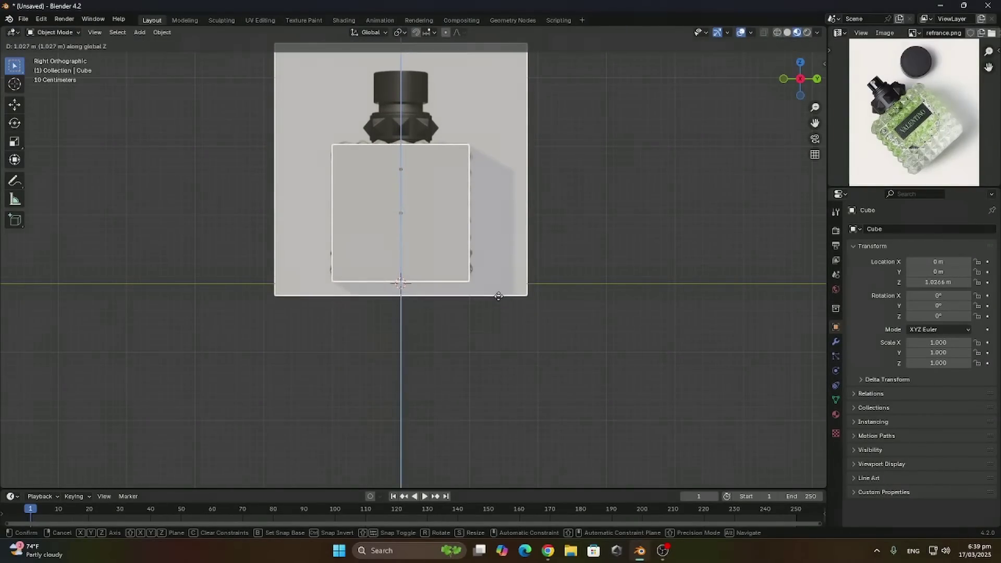
pyautogui.click(497, 292)
pyautogui.keyDown('shift'); pyautogui.moveTo(504, 274); pyautogui.dragTo(575, 326, button='middle'); pyautogui.keyUp('shift')
# Scale the cube alone to about 0.946 and lower it to about 0.986 m on Z to fit the bottle body
pyautogui.click(511, 322)
pyautogui.scroll(3, 678, 303)
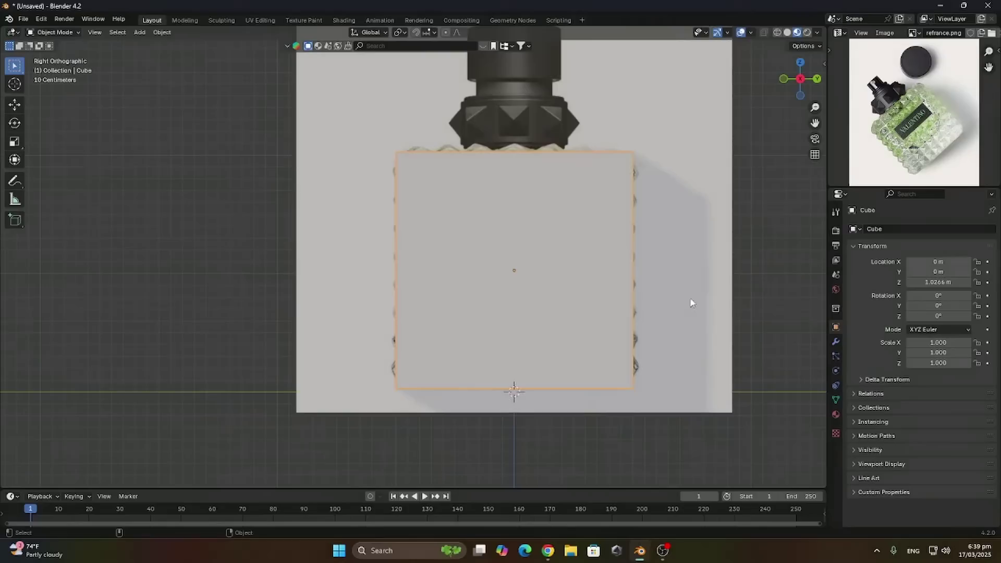
pyautogui.press('s')
pyautogui.click(666, 282)
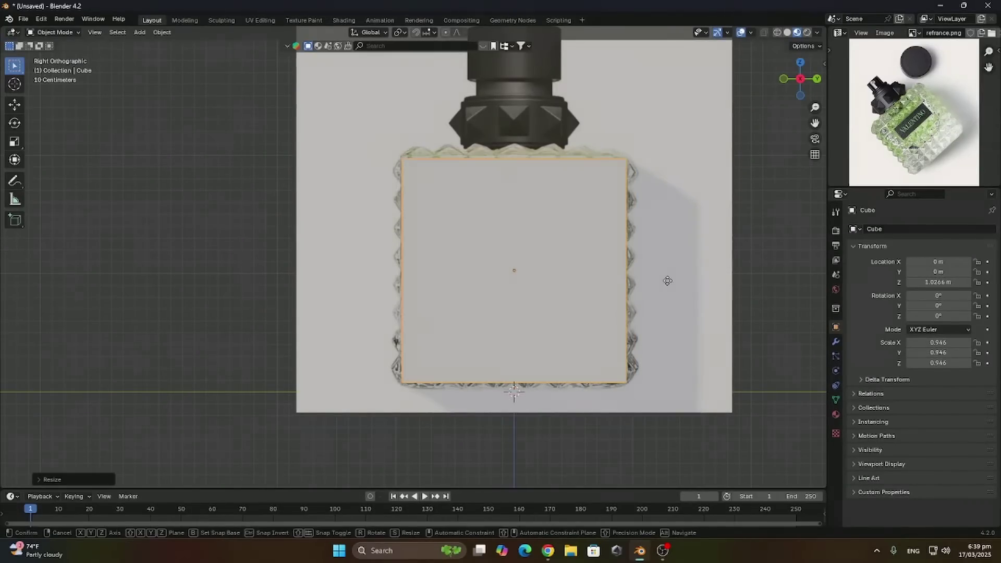
pyautogui.press('g')
pyautogui.press('z')
pyautogui.click(664, 319)
# Raise the cube's top vertices along Z in Edit Mode to match the top of the bottle body
pyautogui.keyDown('shift'); pyautogui.moveTo(608, 262); pyautogui.dragTo(515, 285, button='middle'); pyautogui.keyUp('shift')
pyautogui.press('Tab')
pyautogui.moveTo(663, 202); pyautogui.dragTo(281, 122)
pyautogui.moveTo(624, 271); pyautogui.dragTo(108, 84)
pyautogui.press('g')
pyautogui.press('z')
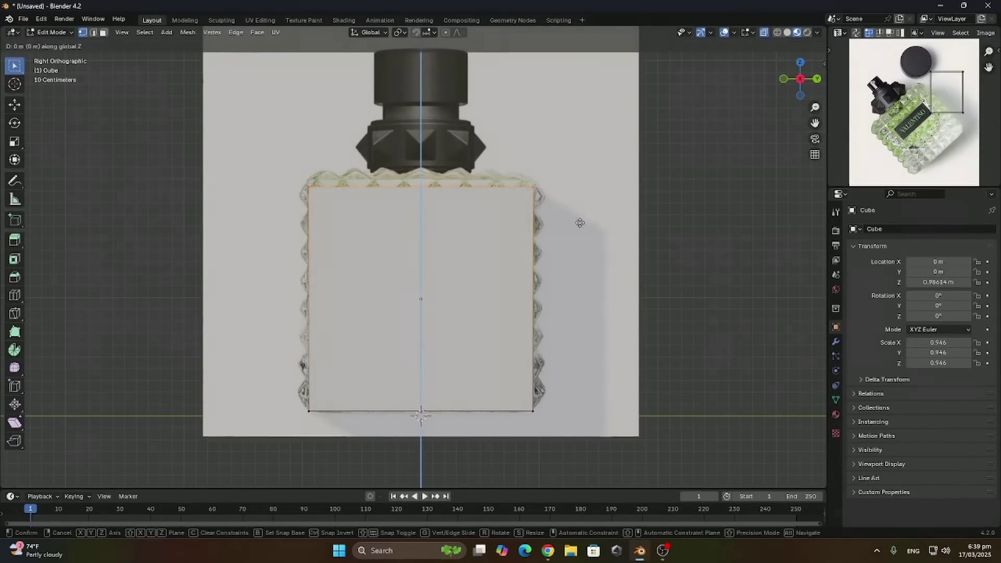
pyautogui.click(588, 170)
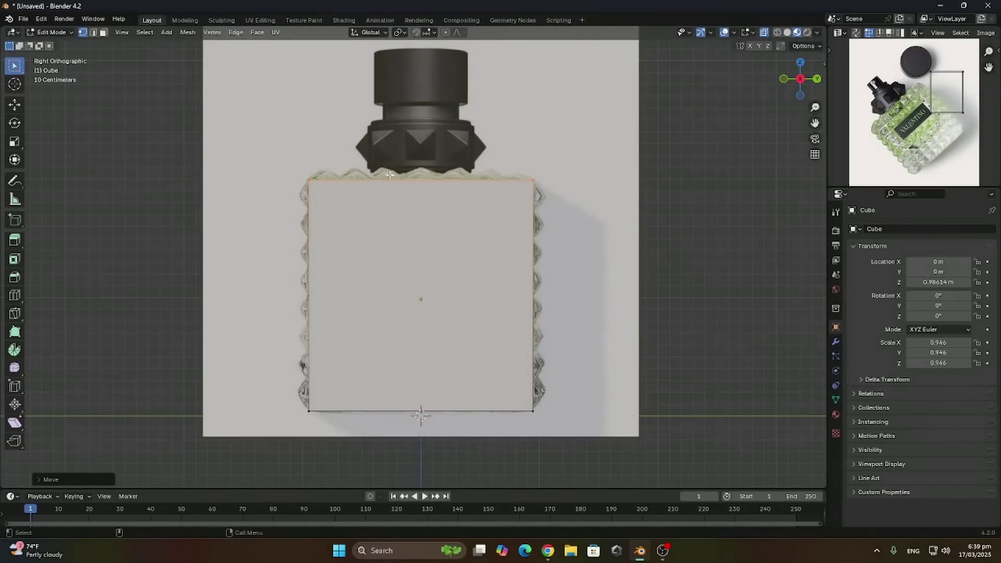
# Try adding four vertical loop cuts across the cube's front
pyautogui.hotkey('ctrl', 'r')
pyautogui.scroll(3, 443, 183)
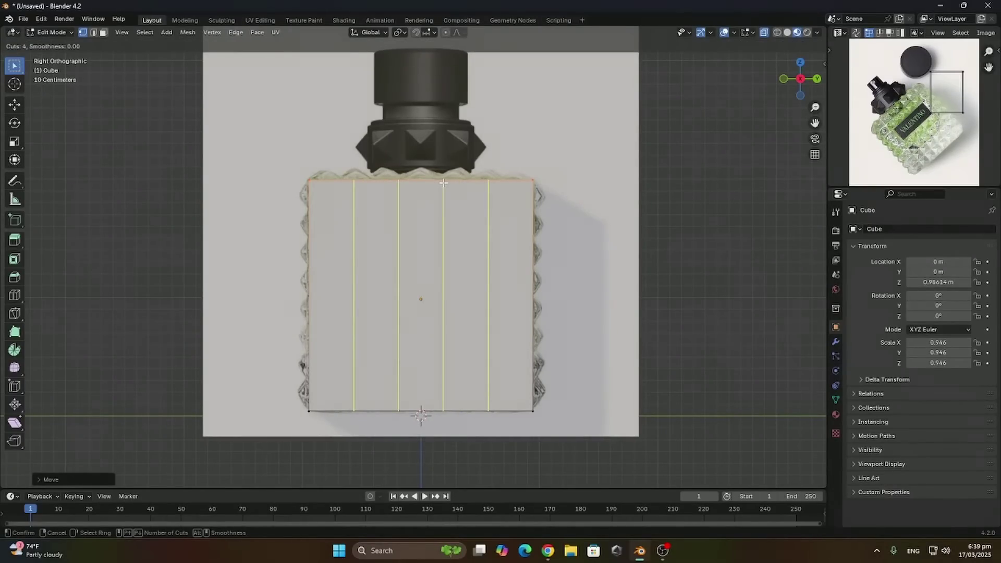
pyautogui.click(443, 182)
pyautogui.rightClick(443, 182)
pyautogui.hotkey('ctrl', 'z')
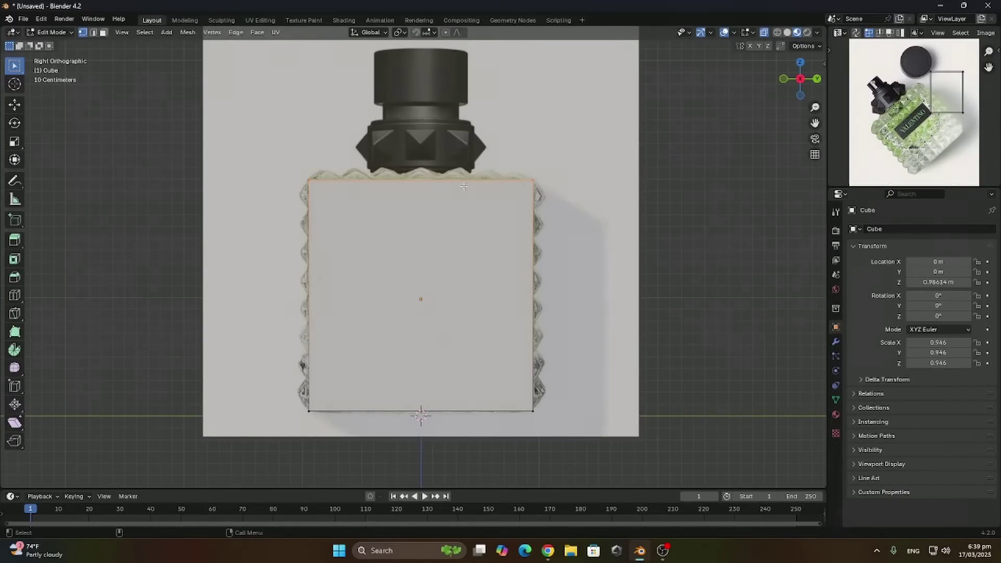
# Add six evenly spaced vertical loop cuts across the cube's front
pyautogui.hotkey('ctrl', 'r')
pyautogui.scroll(2, 451, 183)
pyautogui.scroll(2, 439, 182)
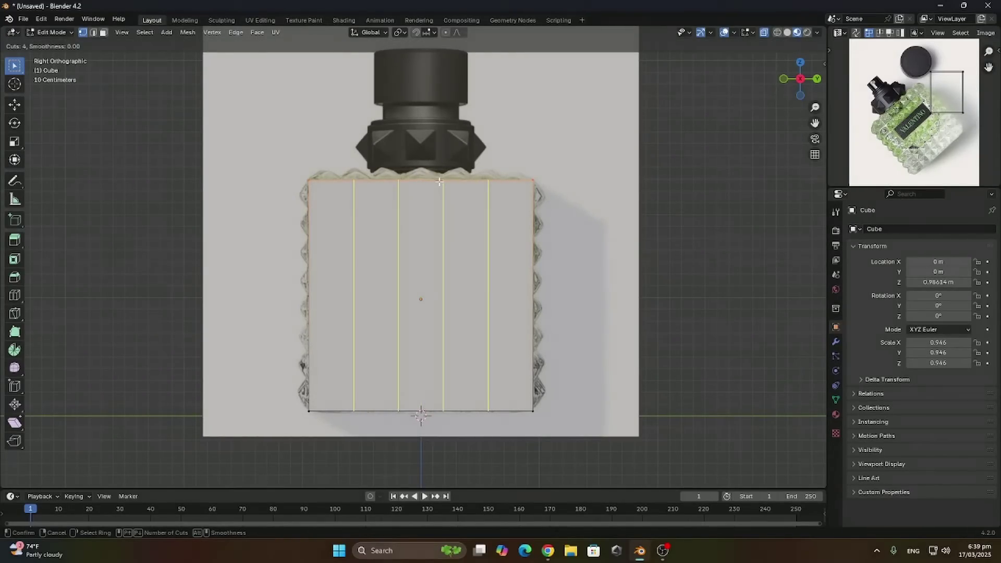
pyautogui.scroll(1, 439, 181)
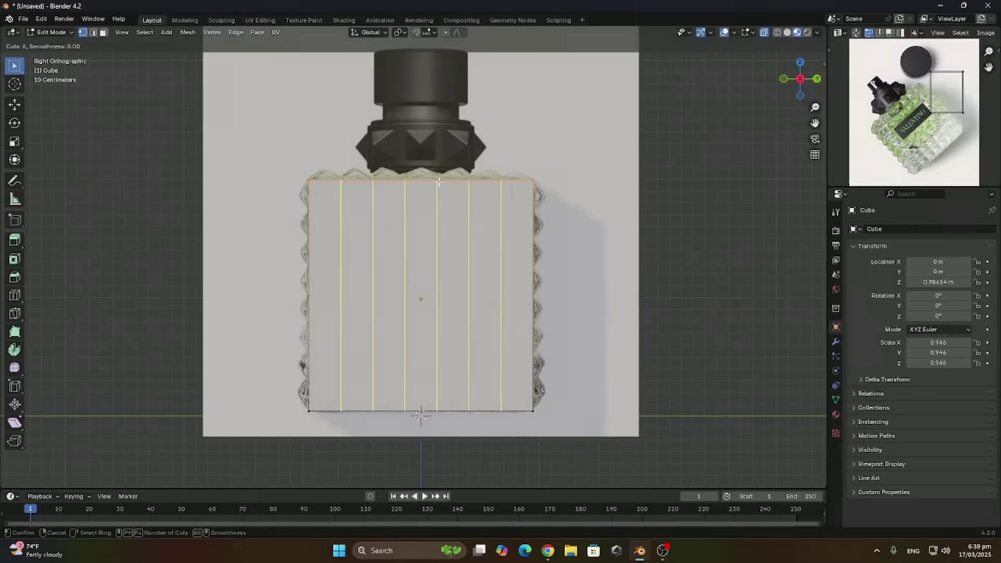
pyautogui.click(439, 182)
# Add seven evenly spaced horizontal loop cuts over the cube's height
pyautogui.hotkey('ctrl', 'r')
pyautogui.scroll(6, 367, 246)
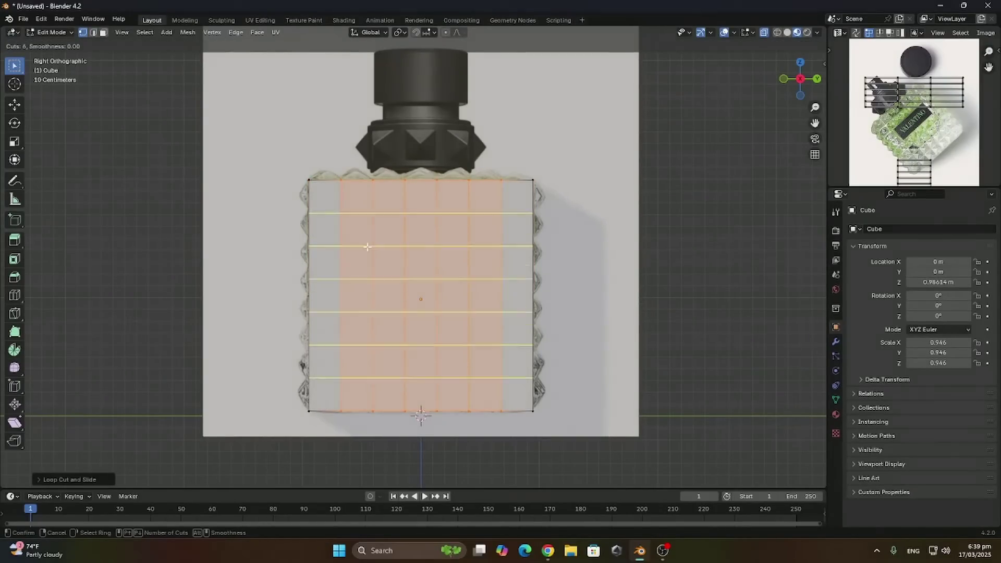
pyautogui.click(368, 247)
pyautogui.rightClick(367, 246)
# Add evenly spaced loop cuts across the cube's depth to divide its side faces into a grid
pyautogui.moveTo(476, 214); pyautogui.dragTo(599, 282, button='middle')
pyautogui.hotkey('ctrl', 'r')
pyautogui.scroll(5, 525, 229)
pyautogui.scroll(1, 525, 230)
pyautogui.click(525, 229)
pyautogui.rightClick(525, 230)
pyautogui.press('Tab')
pyautogui.press('Tab')
# Switch to face selection in the right view and select all of the cube's faces
pyautogui.click(103, 32)
pyautogui.click(805, 85)
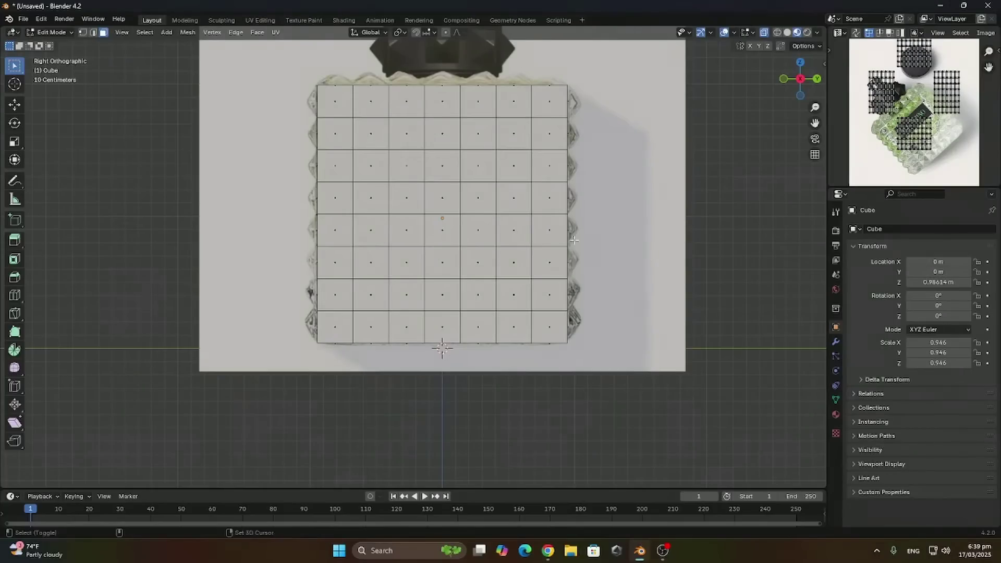
pyautogui.keyDown('shift'); pyautogui.moveTo(574, 240); pyautogui.dragTo(566, 300, button='middle'); pyautogui.keyUp('shift')
pyautogui.moveTo(583, 392); pyautogui.dragTo(294, 143)
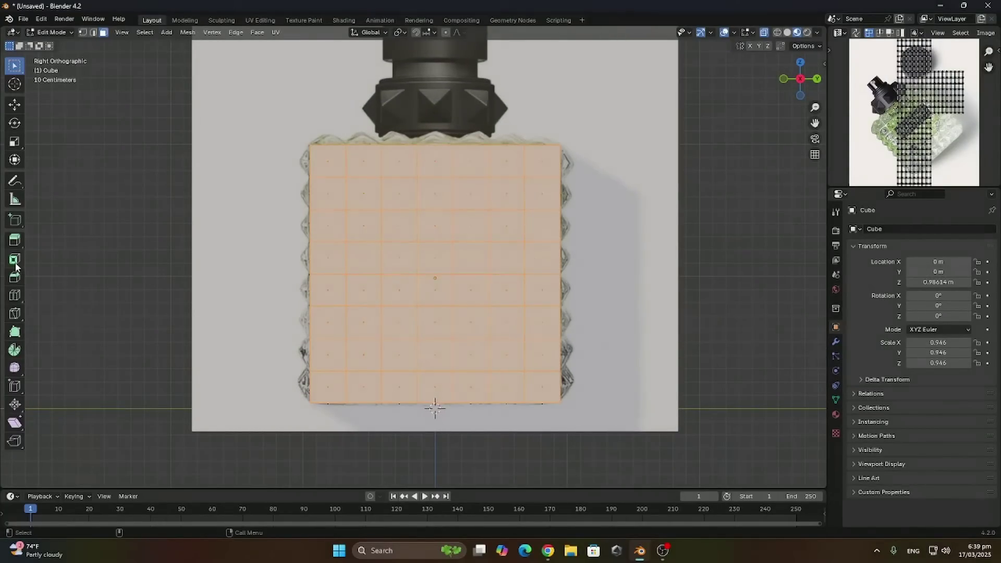
# Apply the cube's scale in Object Mode
pyautogui.press('Tab')
pyautogui.hotkey('ctrl', 'a')
pyautogui.click(434, 267)
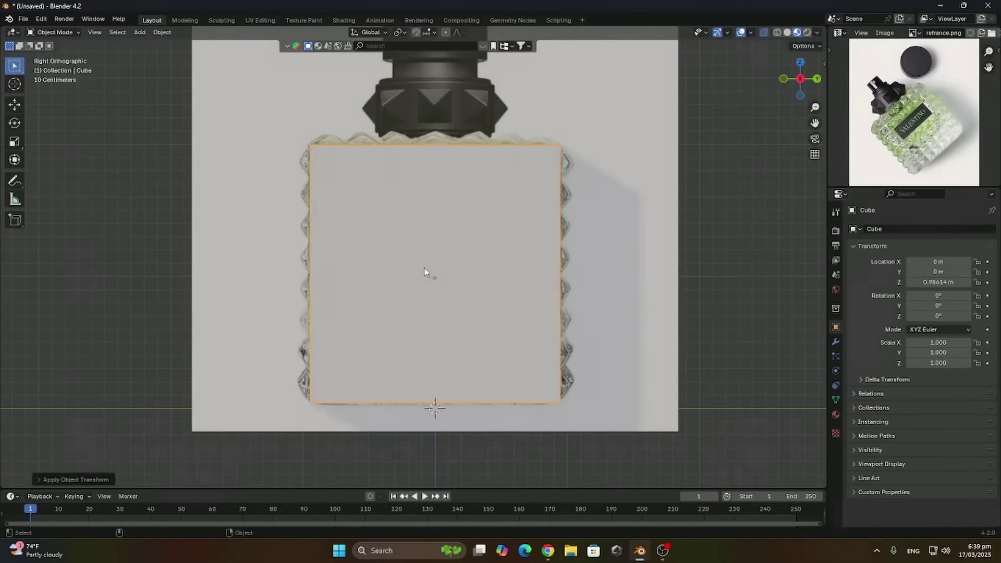
# Inset all of the cube's faces individually by about 0.11 m, leaving a tiny square at the centre of each grid cell
pyautogui.press('Tab')
pyautogui.press('i')
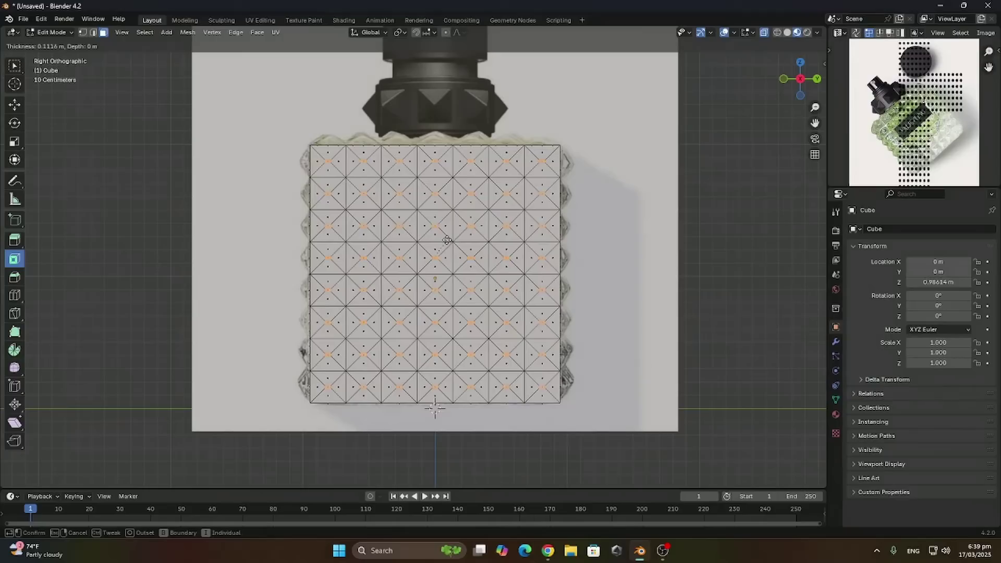
pyautogui.click(455, 236)
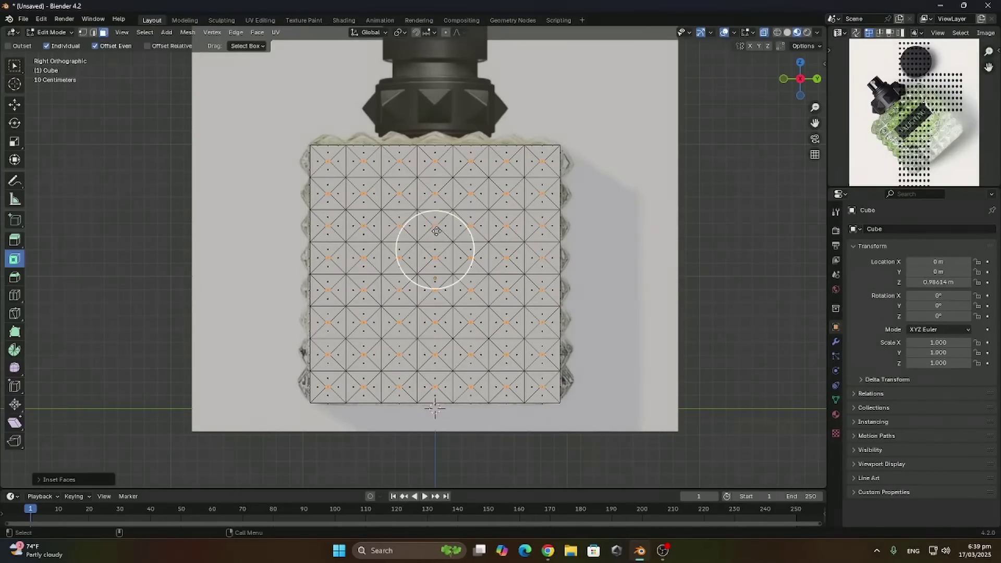
# Try to push the tiny inset faces outward along their normals with Shrink/Fatten to form pyramid studs
pyautogui.moveTo(431, 240); pyautogui.dragTo(668, 303, button='middle')
pyautogui.hotkey('alt', 's')
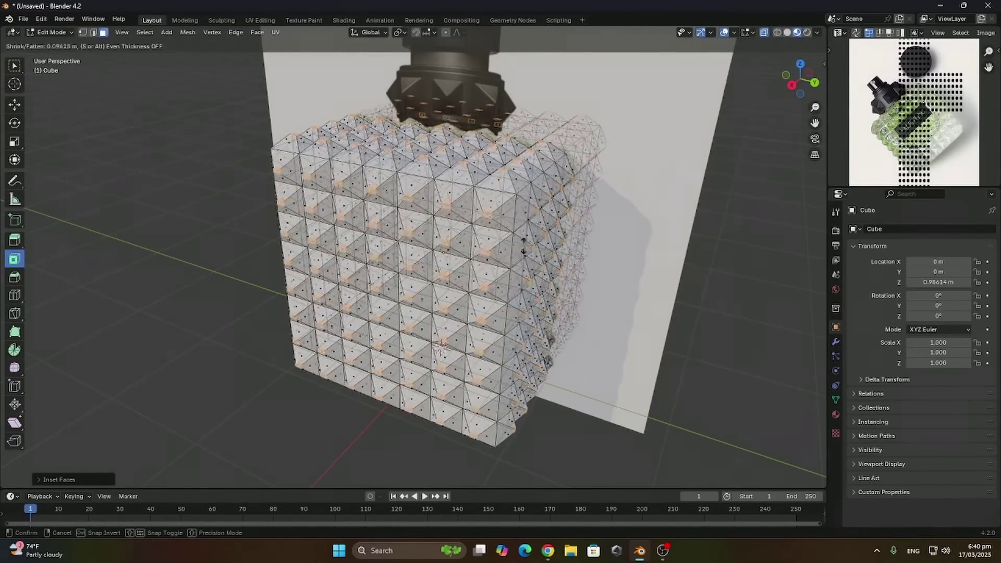
pyautogui.click(617, 264)
pyautogui.moveTo(617, 264); pyautogui.dragTo(539, 279, button='middle')
pyautogui.click(792, 81)
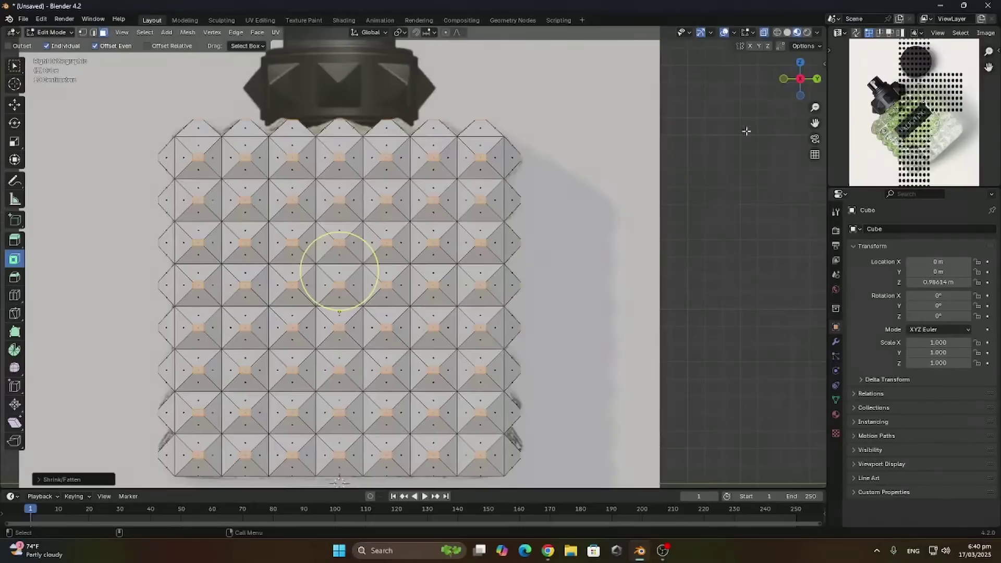
pyautogui.hotkey('ctrl', 'z')
# Shrink/Fatten the inset faces outward into pyramid studs that match the reference bottle's silhouette in the right view
pyautogui.hotkey('alt', 's')
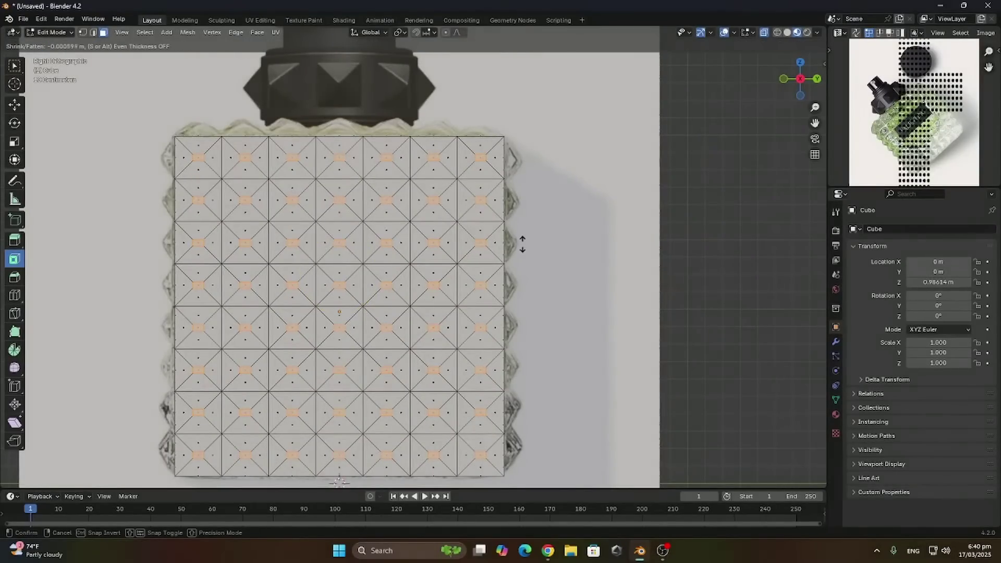
pyautogui.click(354, 188)
pyautogui.scroll(-3, 498, 201)
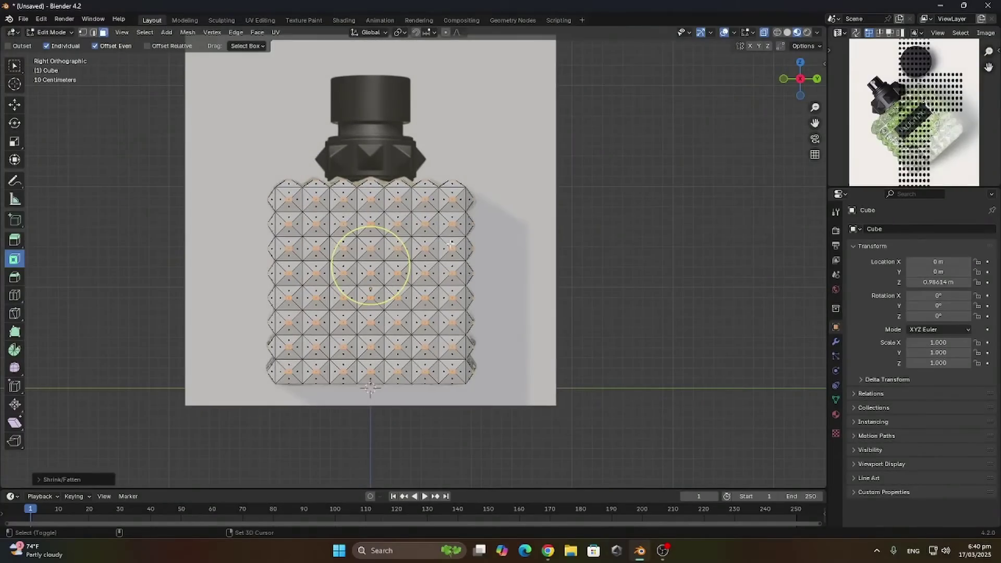
# Deselect the studs on the body's two Y sides and scale the remaining stud tips narrower along Y about their individual origins
pyautogui.press('b')
pyautogui.keyDown('ctrl'); pyautogui.moveTo(540, 106); pyautogui.dragTo(539, 105); pyautogui.keyUp('ctrl')
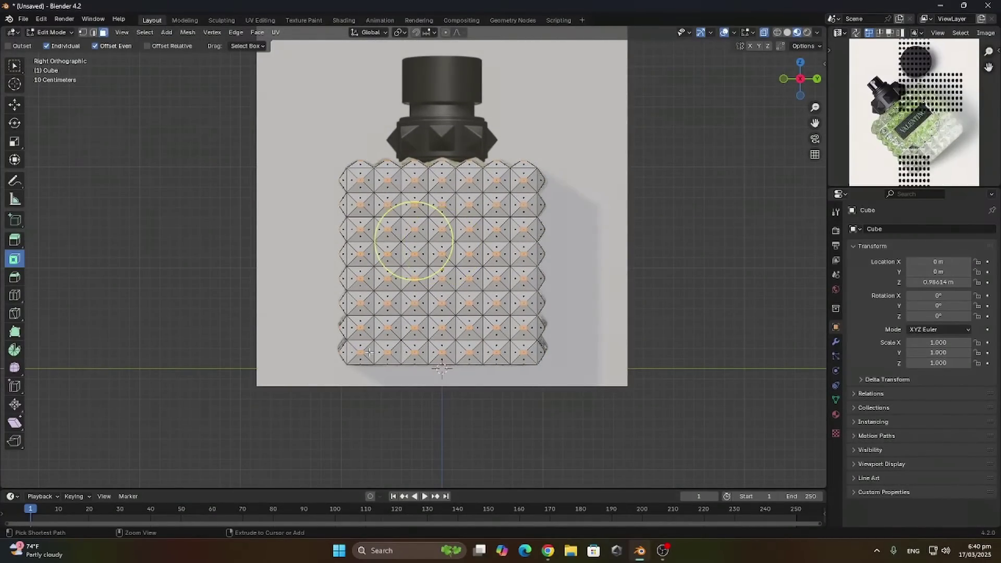
pyautogui.keyDown('ctrl'); pyautogui.moveTo(349, 382); pyautogui.dragTo(208, 96); pyautogui.keyUp('ctrl')
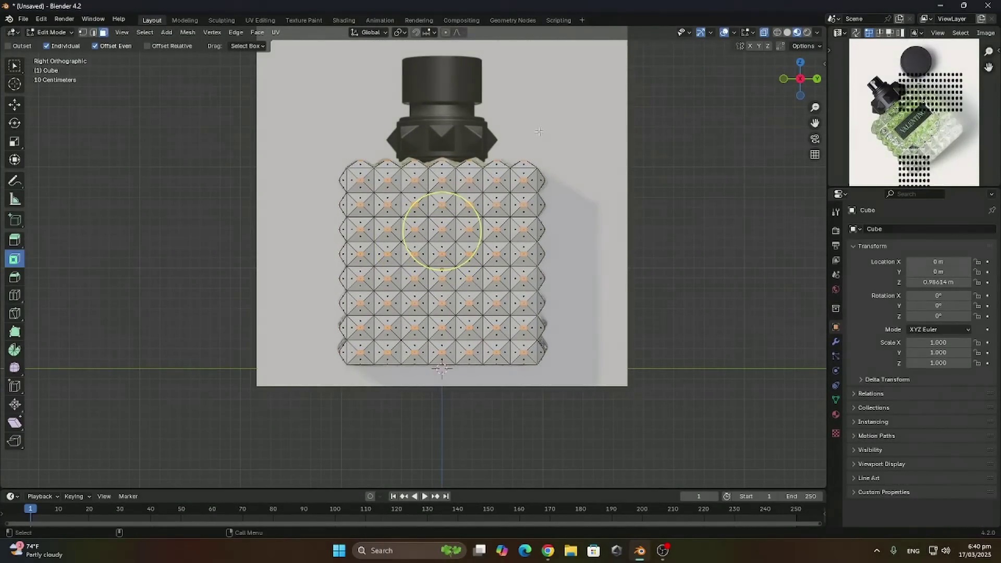
pyautogui.click(401, 32)
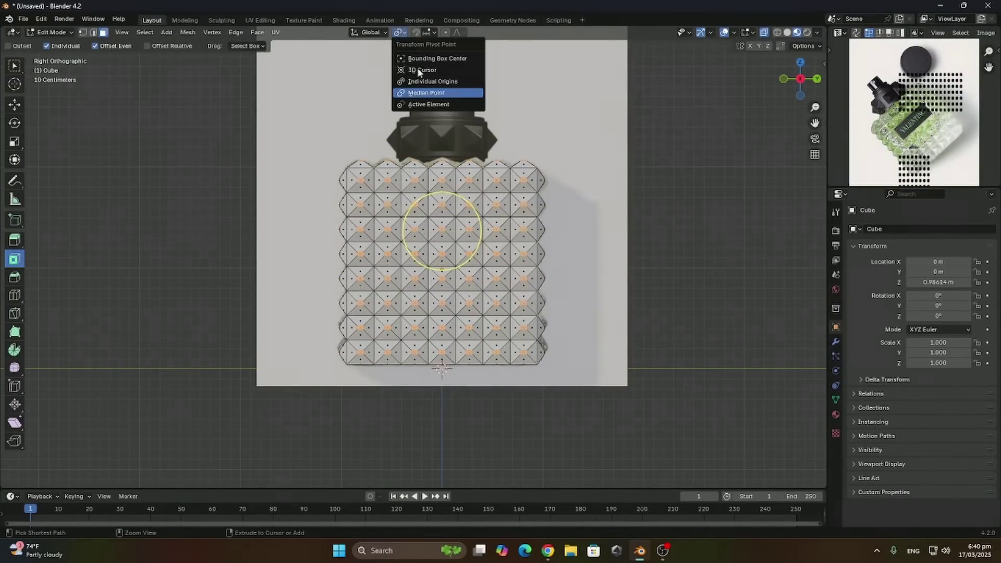
pyautogui.press('s')
pyautogui.press('y')
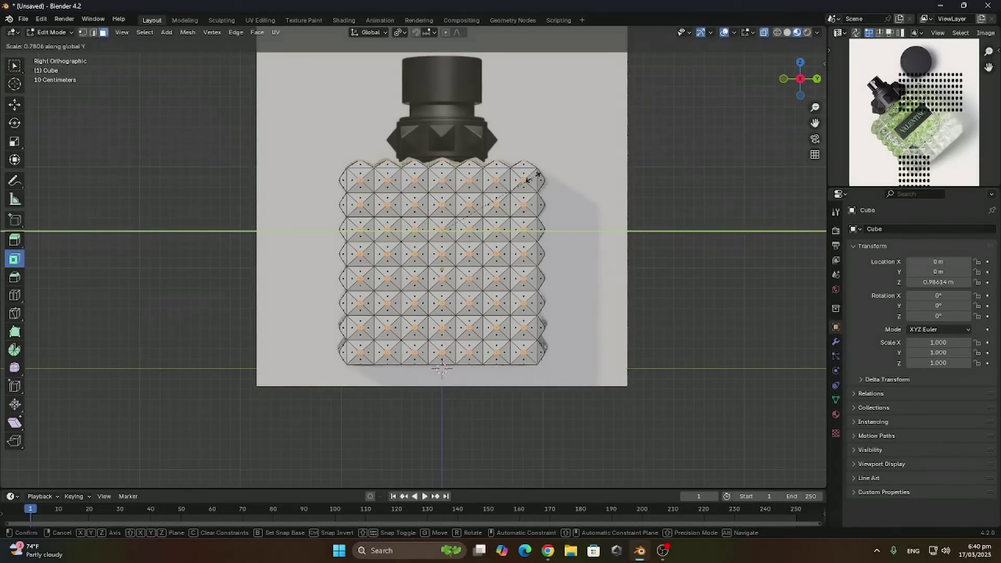
pyautogui.click(531, 179)
pyautogui.press('Tab')
# Add a Bevel modifier to the studded cube with an amount of 0.042 m and 2 segments
pyautogui.moveTo(469, 219); pyautogui.dragTo(488, 243, button='middle')
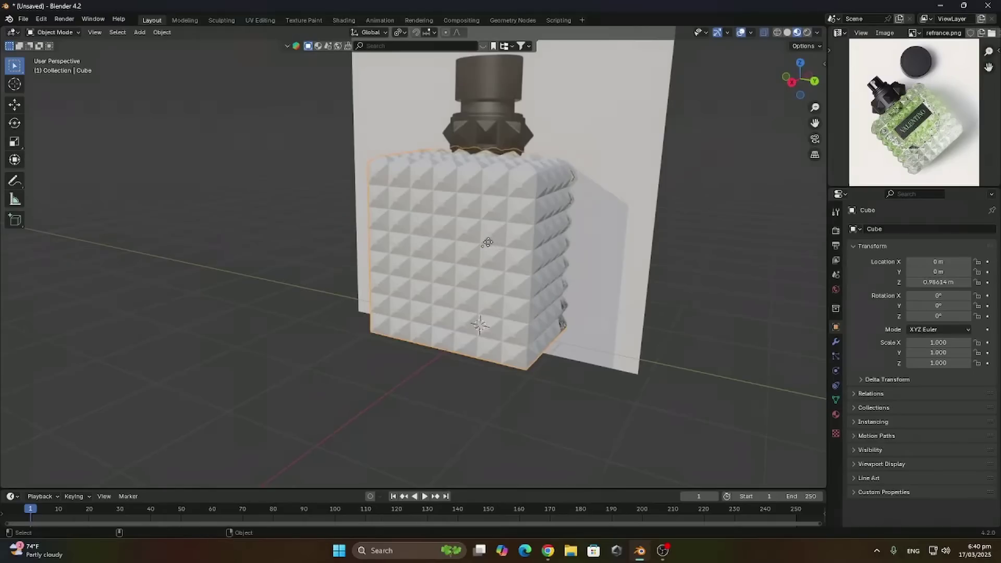
pyautogui.click(837, 343)
pyautogui.click(884, 223)
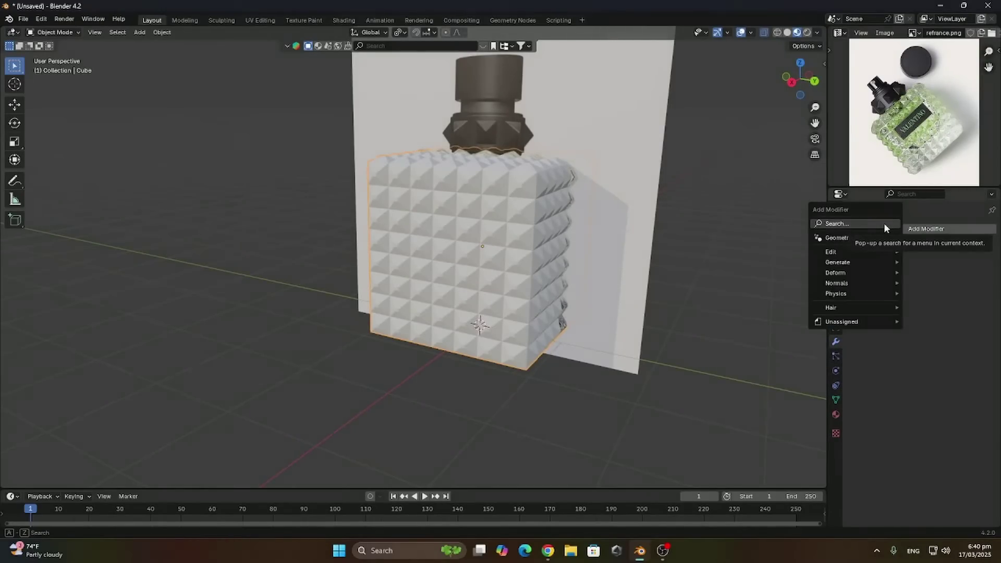
pyautogui.write('b')
pyautogui.click(850, 243)
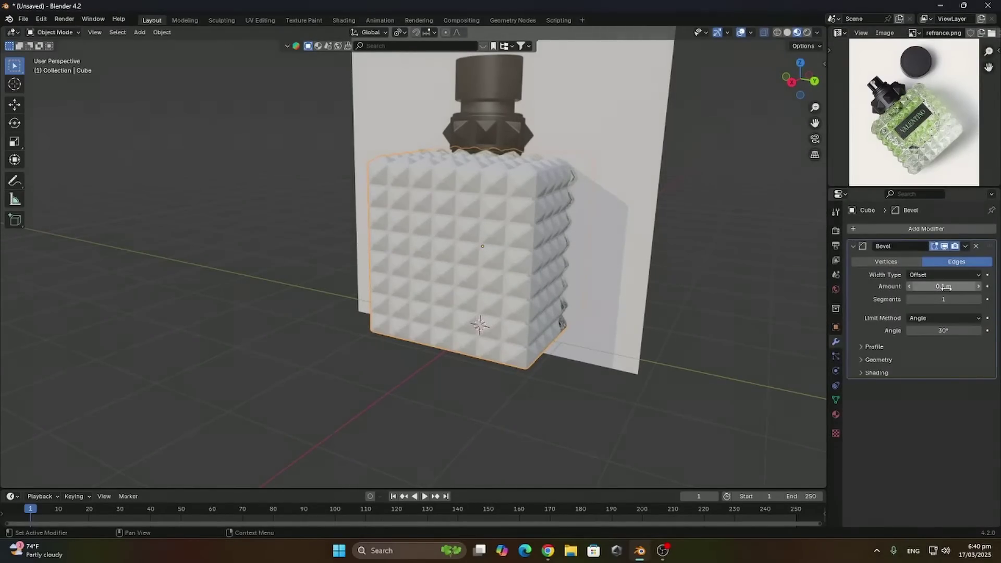
pyautogui.scroll(5, 470, 266)
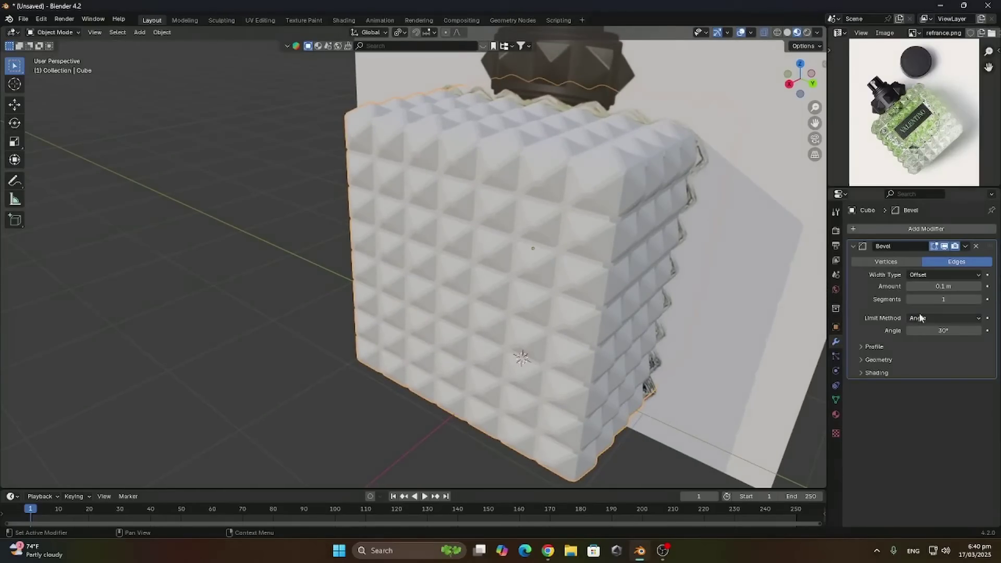
pyautogui.click(978, 299)
pyautogui.moveTo(970, 286); pyautogui.dragTo(935, 287)
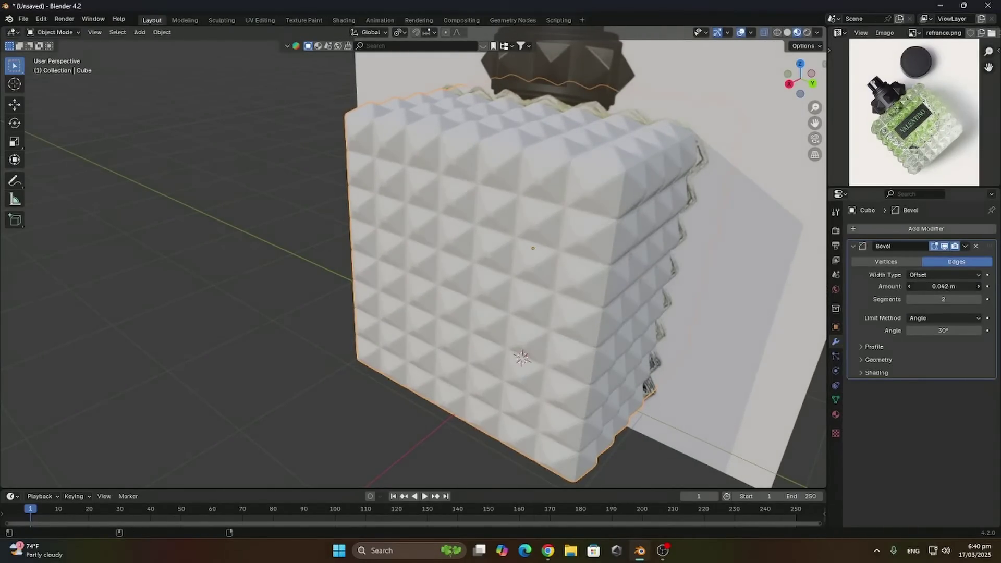
pyautogui.scroll(-2, 516, 242)
pyautogui.moveTo(516, 242); pyautogui.dragTo(647, 240, button='middle')
pyautogui.moveTo(681, 407); pyautogui.dragTo(387, 293, button='middle')
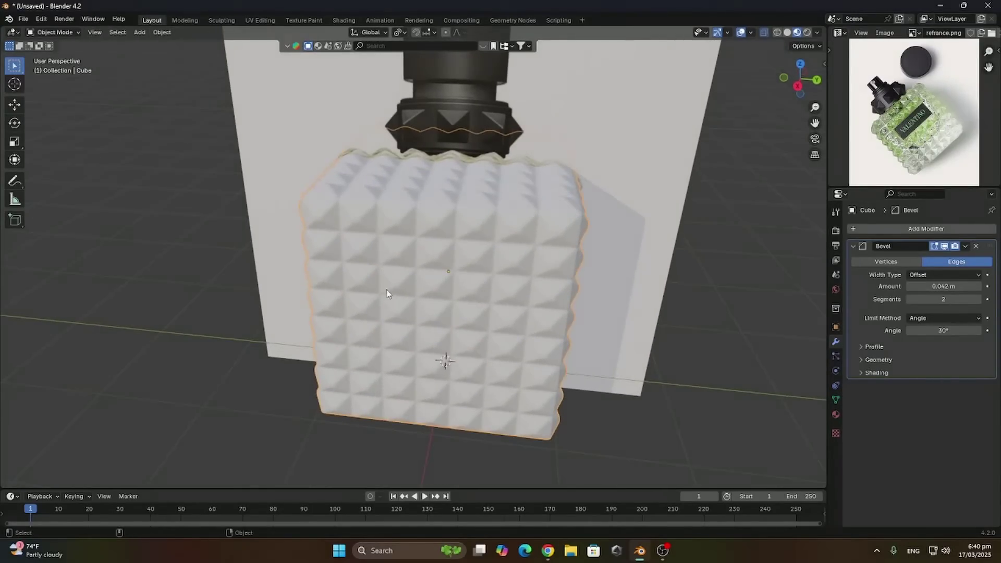
pyautogui.scroll(-2, 922, 116)
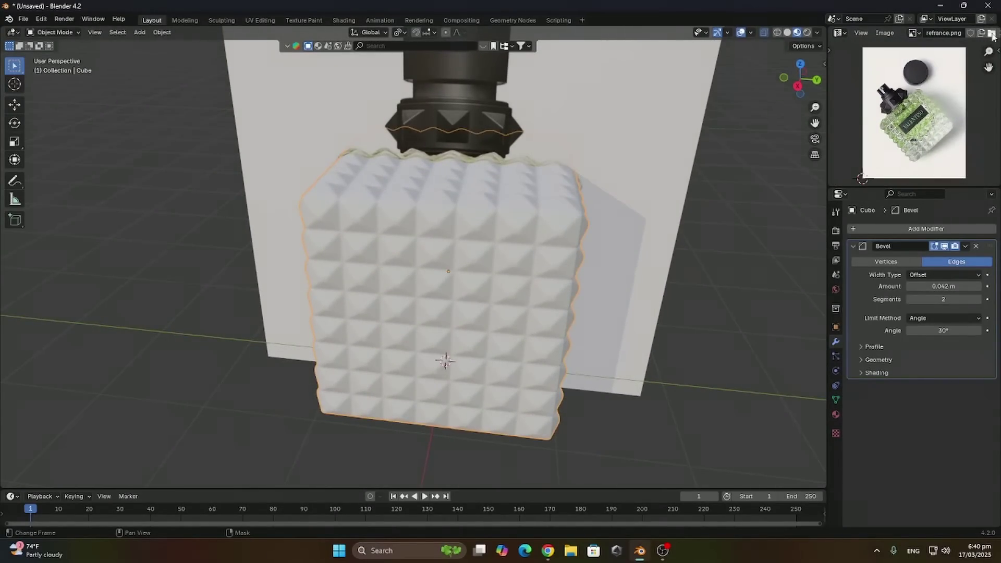
pyautogui.moveTo(483, 308); pyautogui.dragTo(321, 228, button='middle')
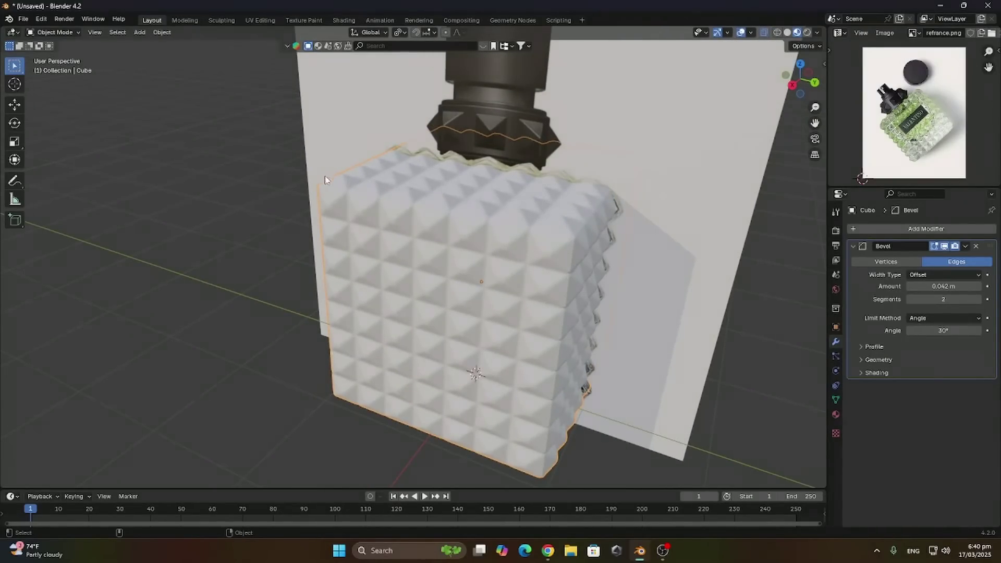
# Add Cloth physics to the studded cube
pyautogui.click(835, 371)
pyautogui.click(836, 360)
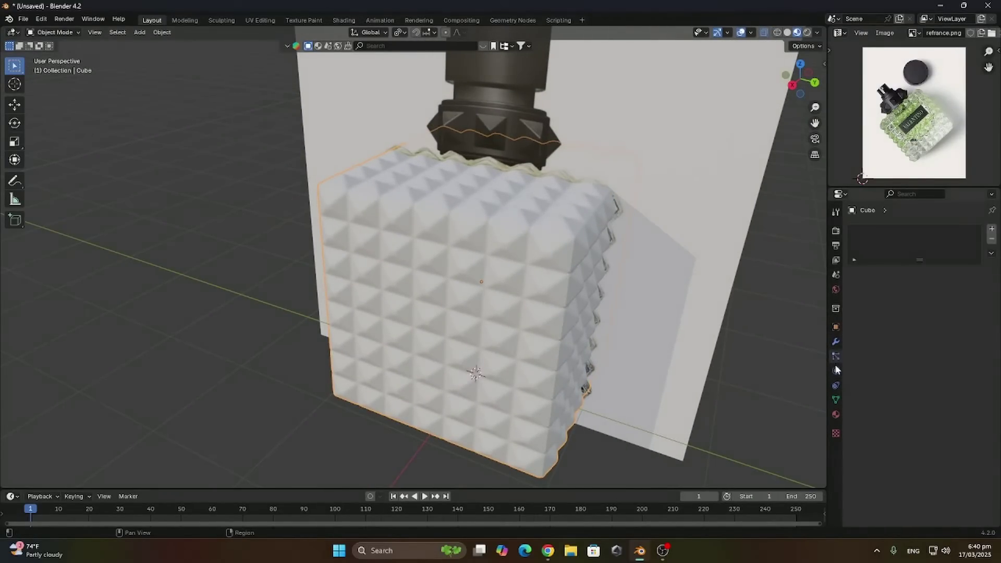
pyautogui.click(838, 383)
pyautogui.click(838, 372)
pyautogui.click(909, 252)
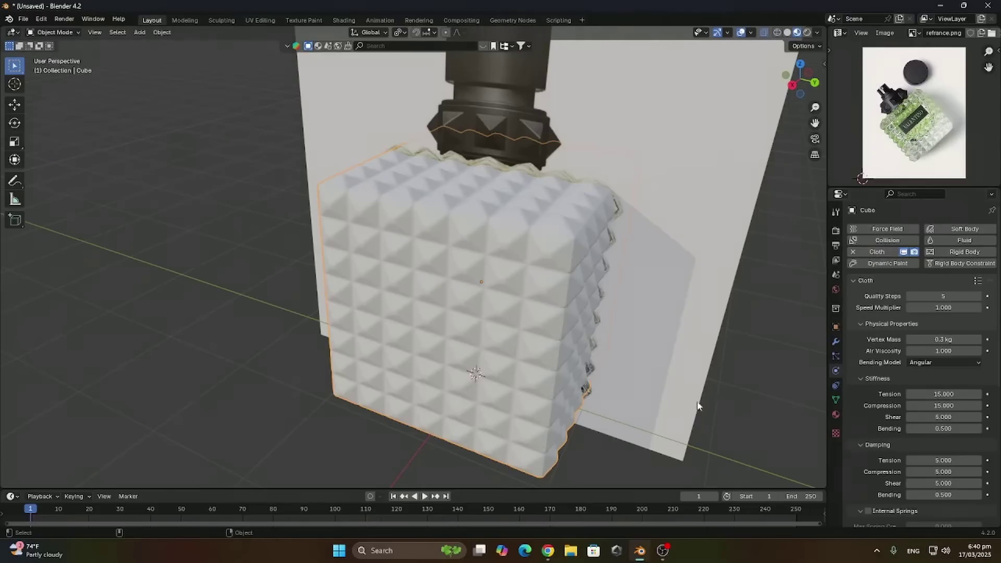
# Enable Pressure in the cloth settings and set the pressure to 0.3
pyautogui.scroll(-6, 907, 407)
pyautogui.scroll(-2, 871, 402)
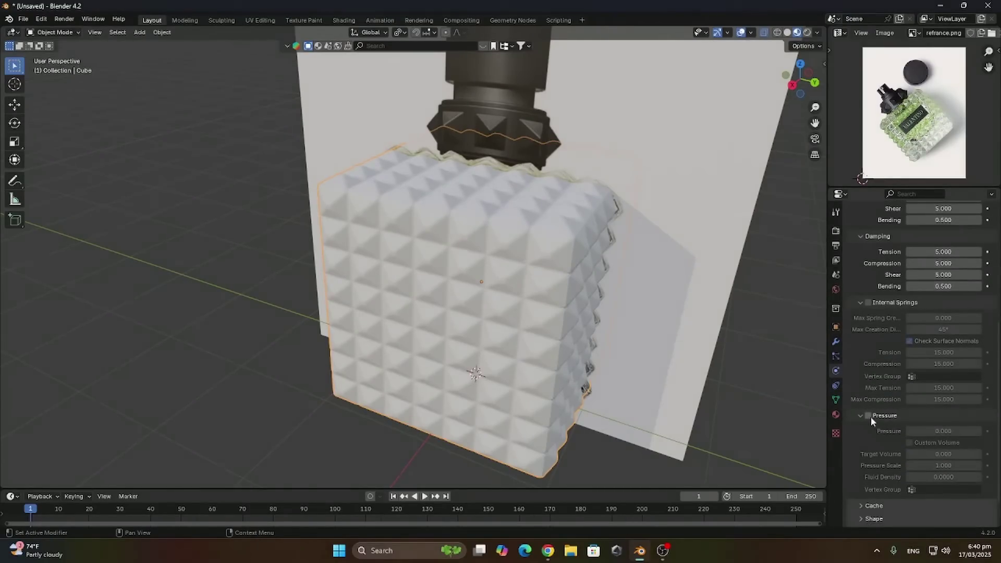
pyautogui.click(869, 415)
pyautogui.click(932, 431)
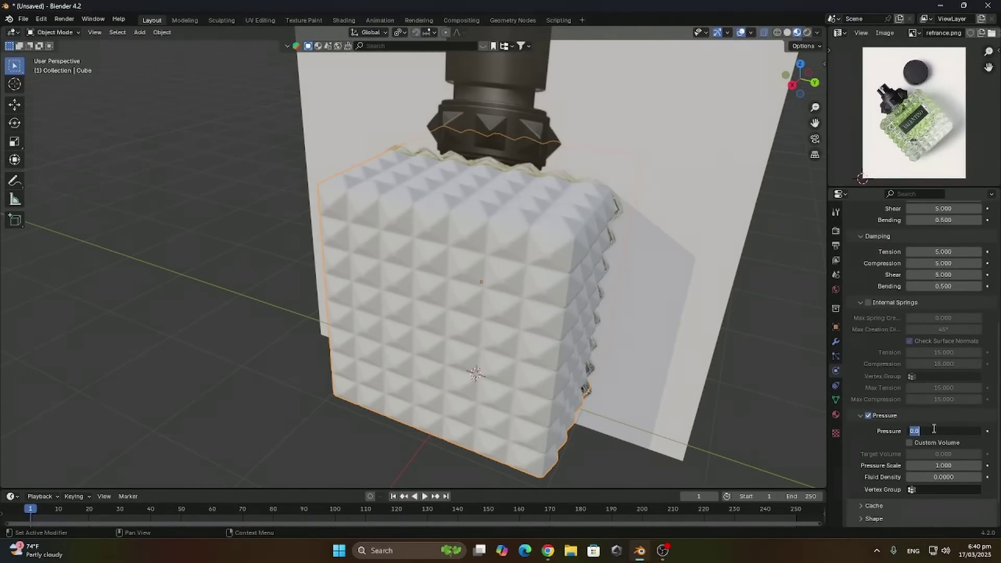
pyautogui.write('0.3')
pyautogui.press('Return')
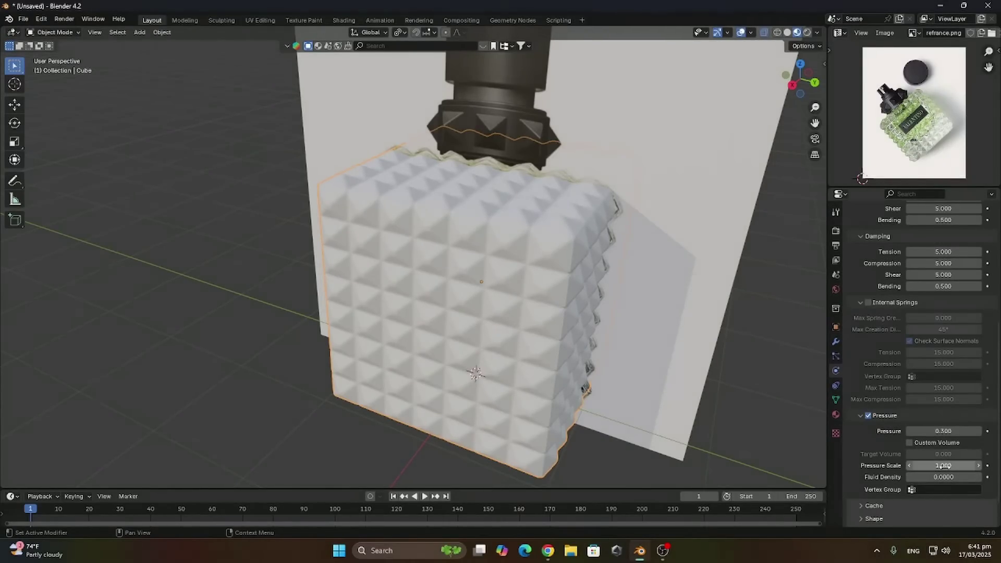
# Test-play the cloth simulation and set its Gravity field weight to 0
pyautogui.scroll(-3, 886, 438)
pyautogui.scroll(3, 892, 372)
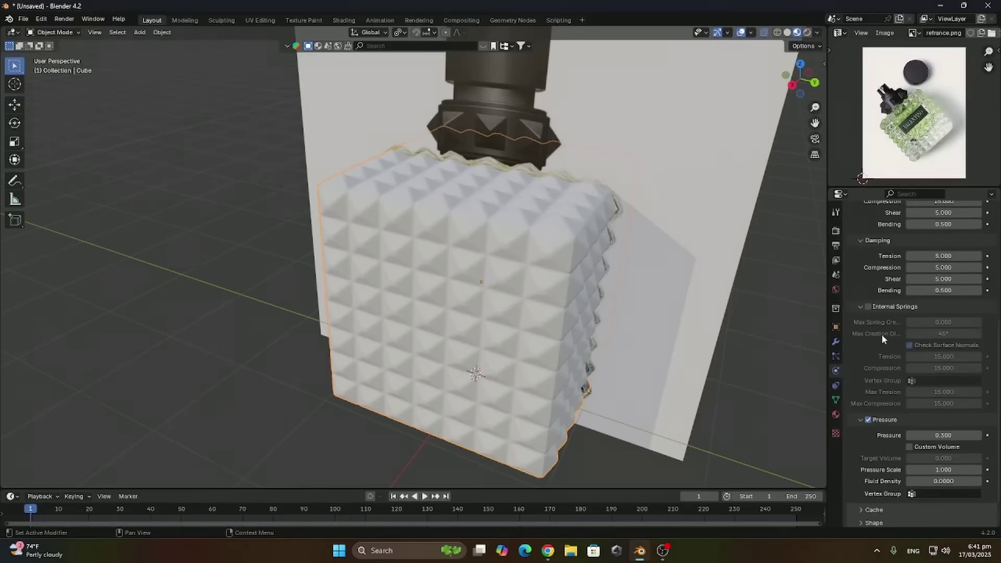
pyautogui.scroll(-3, 894, 344)
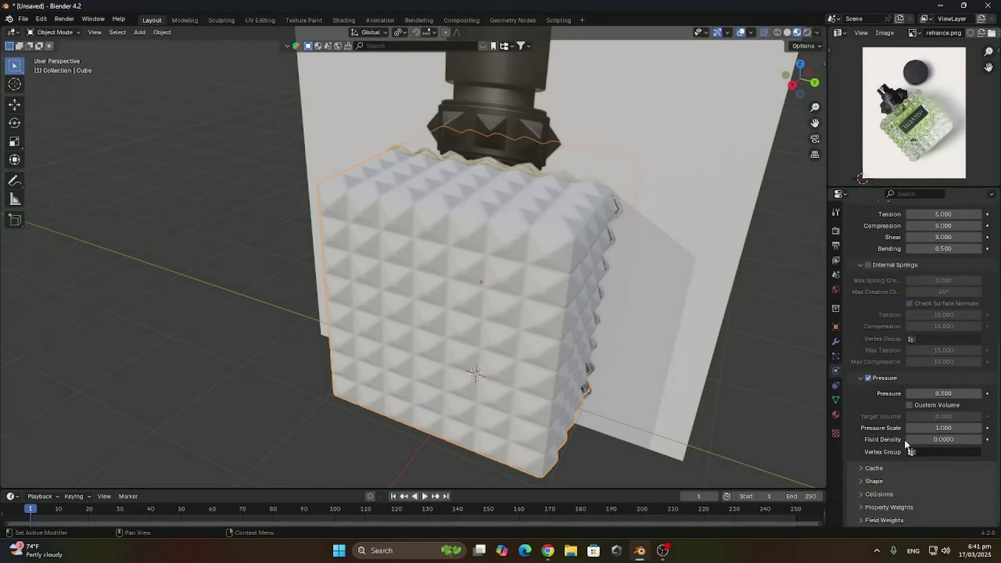
pyautogui.press('space')
pyautogui.click(866, 494)
pyautogui.click(865, 519)
pyautogui.scroll(-5, 913, 462)
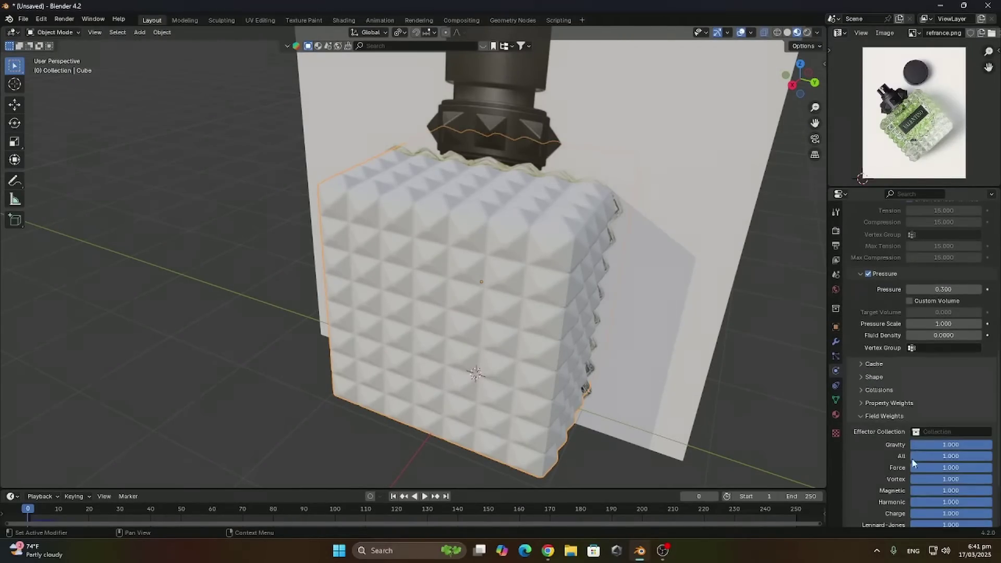
# Select the studded body's bottom faces in Edit Mode and create a vertex group named Bottom for them
pyautogui.click(875, 377)
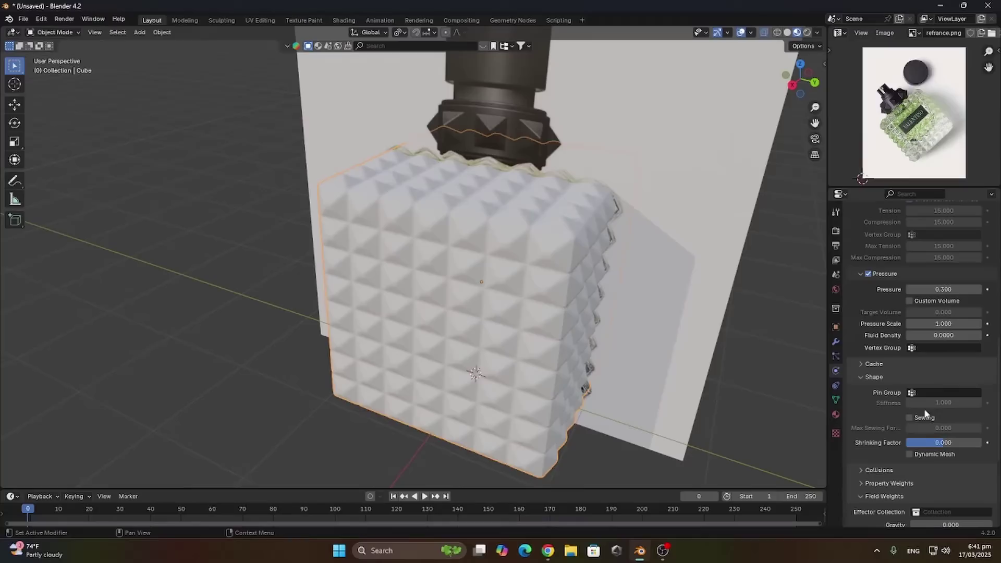
pyautogui.click(792, 84)
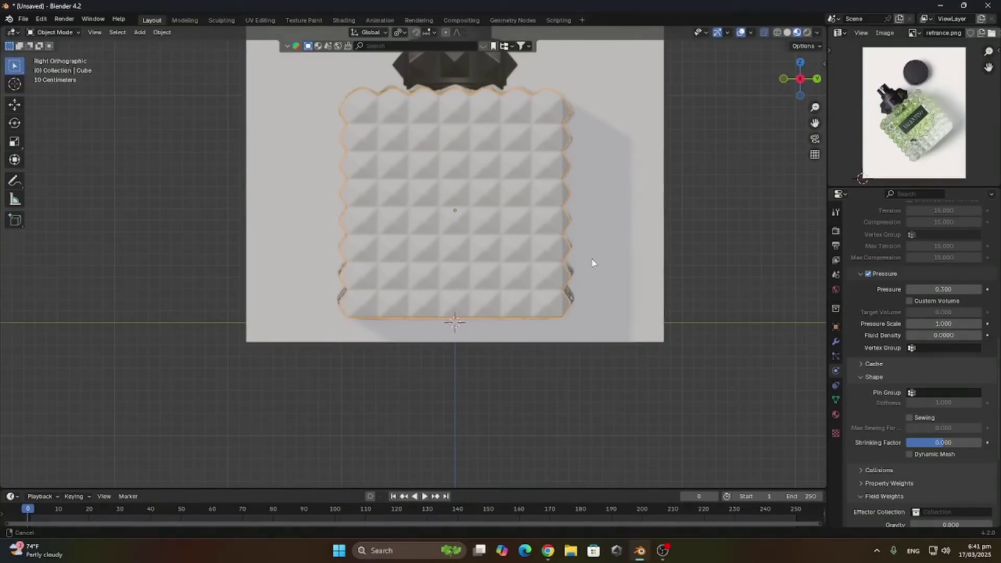
pyautogui.press('Tab')
pyautogui.press('c')
pyautogui.moveTo(258, 309); pyautogui.dragTo(252, 310)
pyautogui.moveTo(539, 383)
pyautogui.mouseDown(button='middle')
pyautogui.moveTo(580, 335)
pyautogui.moveTo(546, 373)
pyautogui.mouseUp(button='middle')
pyautogui.click(801, 77)
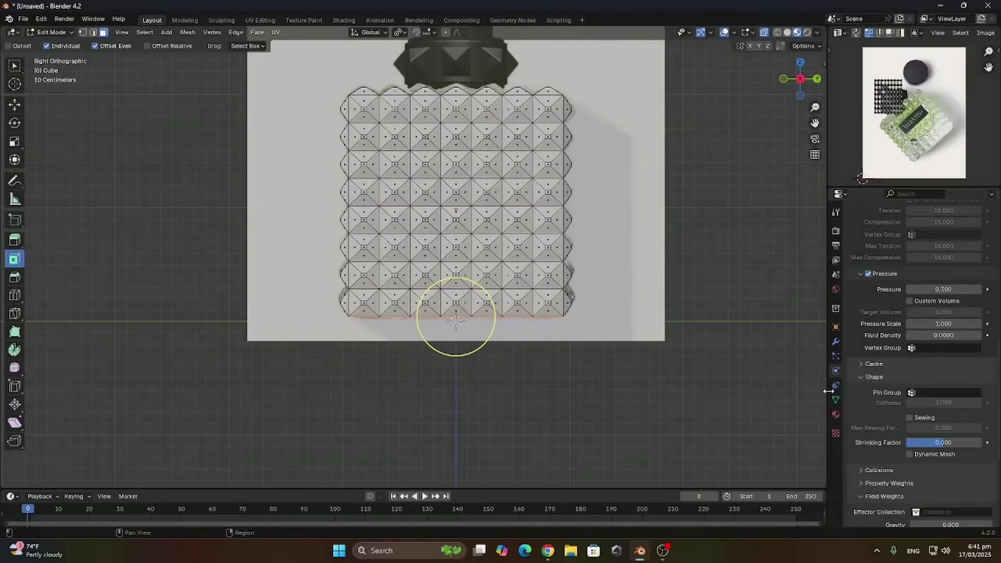
pyautogui.click(835, 399)
pyautogui.click(987, 261)
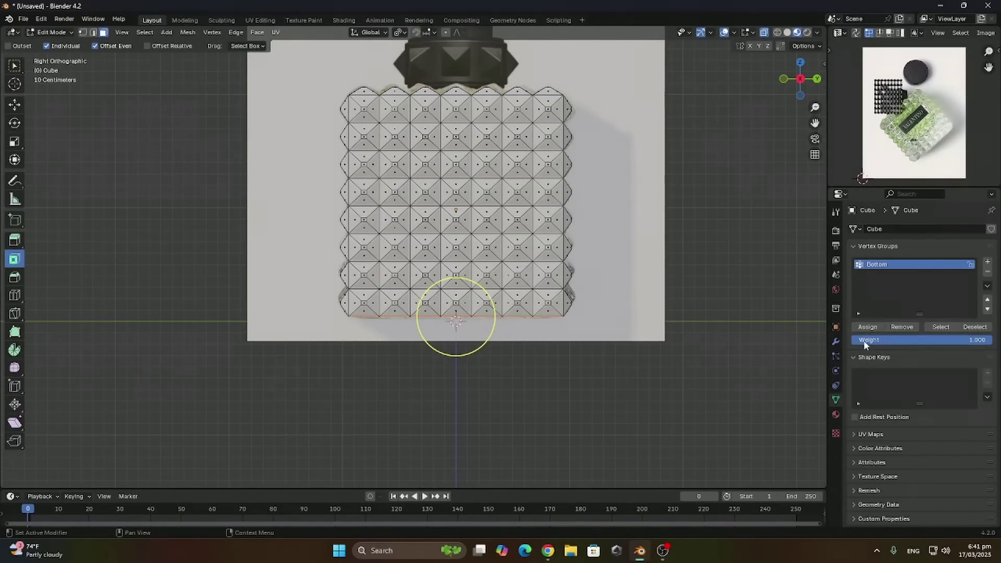
# Set the cloth's Pin Group to Bottom and its Shrinking Factor to -0.008
pyautogui.click(836, 387)
pyautogui.click(836, 370)
pyautogui.click(836, 356)
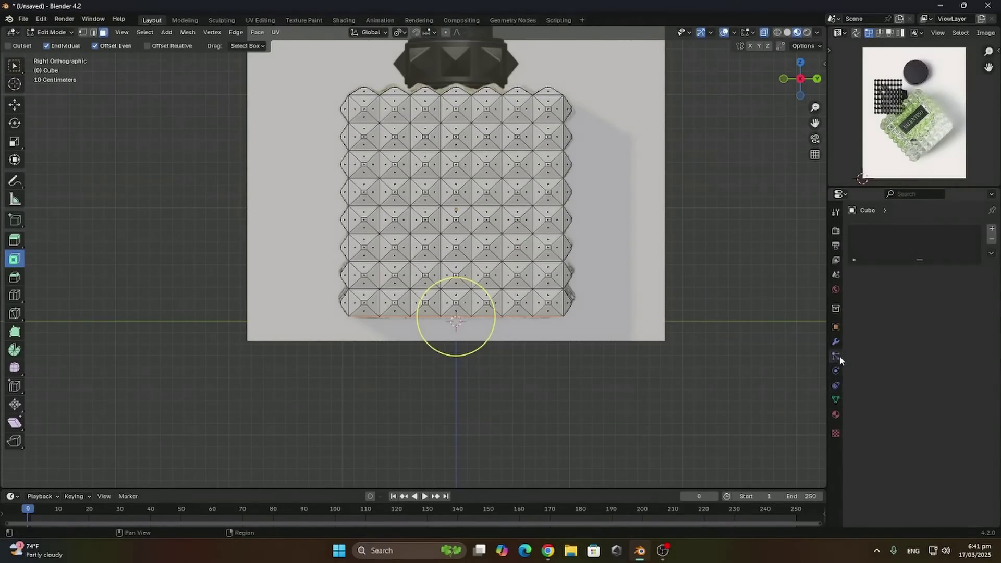
pyautogui.click(836, 371)
pyautogui.scroll(-5, 908, 447)
pyautogui.scroll(-8, 909, 451)
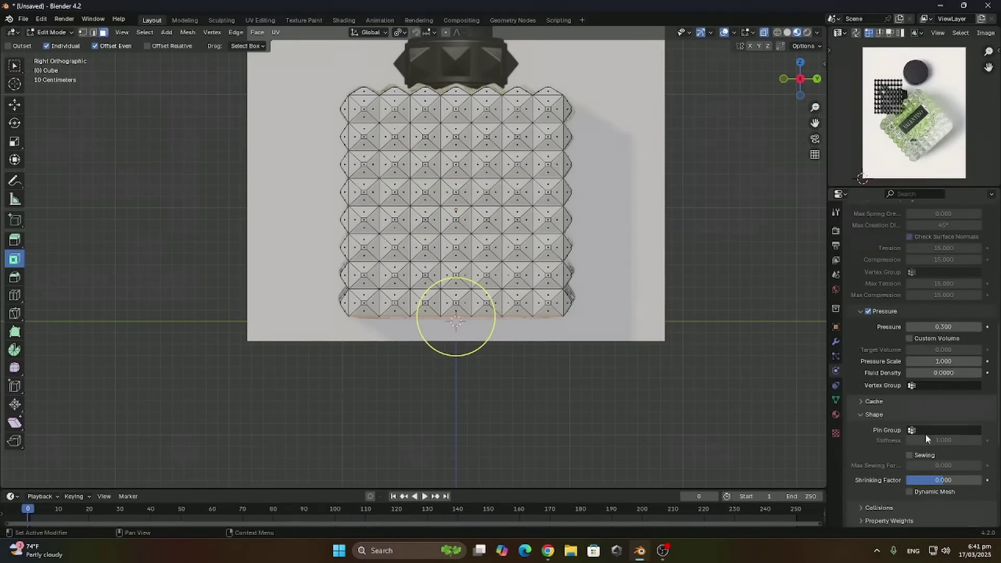
pyautogui.click(925, 431)
pyautogui.click(925, 323)
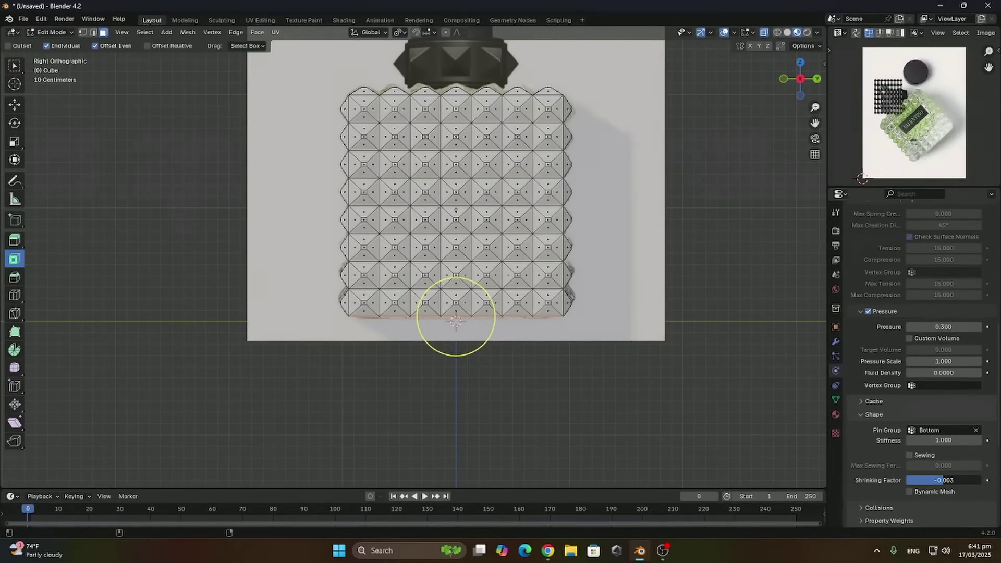
# Preview the cloth simulation in Object Mode, return to frame 0 and open the cube's modifier stack
pyautogui.press('Tab')
pyautogui.moveTo(551, 273); pyautogui.dragTo(514, 348, button='middle')
pyautogui.press('space')
pyautogui.press('space')
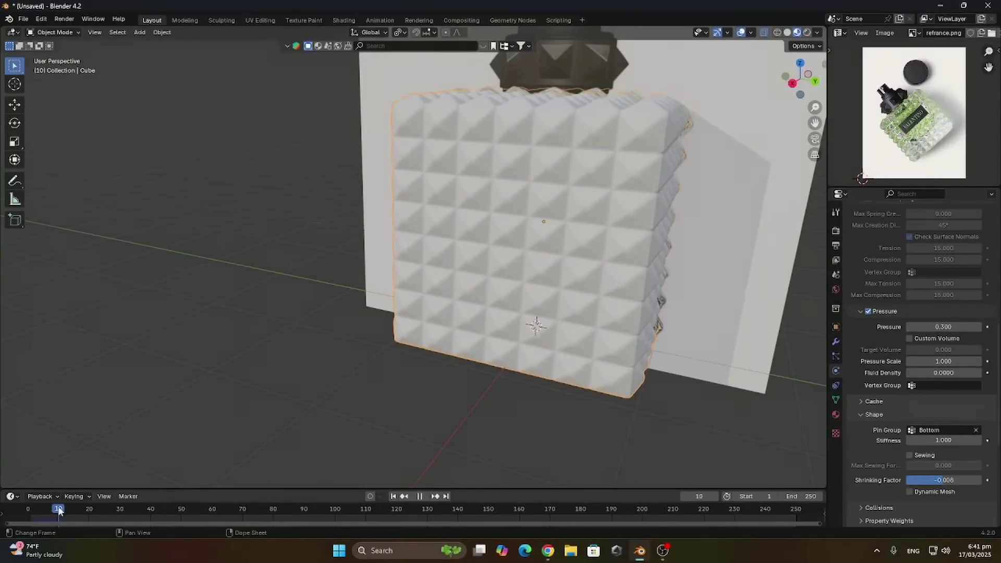
pyautogui.moveTo(59, 510); pyautogui.dragTo(28, 510)
pyautogui.click(837, 340)
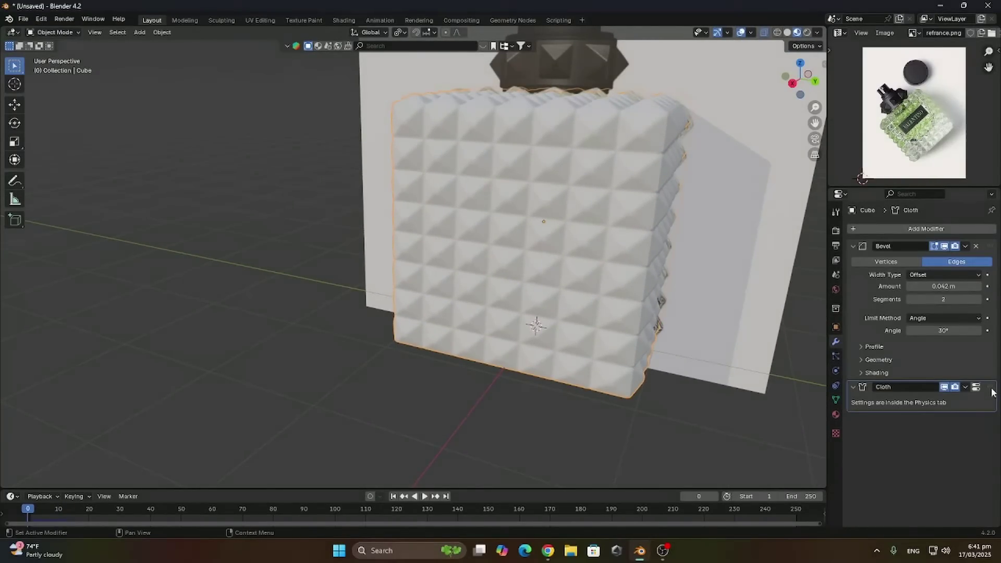
# Move the Cloth modifier above the Bevel in the cube's stack and test-play the simulation
pyautogui.moveTo(992, 386); pyautogui.dragTo(991, 246)
pyautogui.press('space')
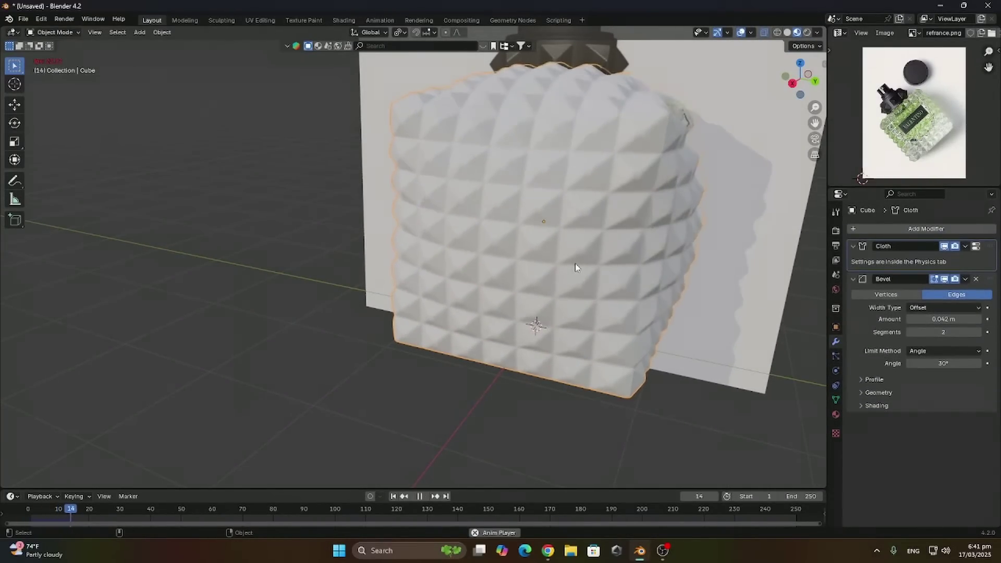
pyautogui.keyDown('shift'); pyautogui.moveTo(563, 224); pyautogui.dragTo(506, 290, button='middle'); pyautogui.keyUp('shift')
pyautogui.press('space')
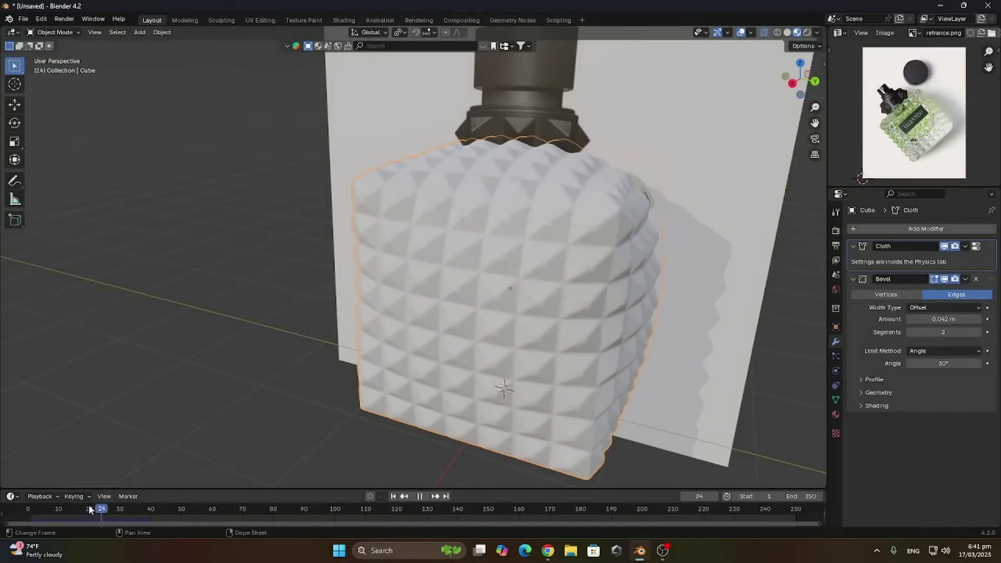
# Rewind the simulation to frame 0 and advance it frame by frame to frame 5, checking the body's bulge
pyautogui.moveTo(89, 509); pyautogui.dragTo(10, 516)
pyautogui.click(792, 83)
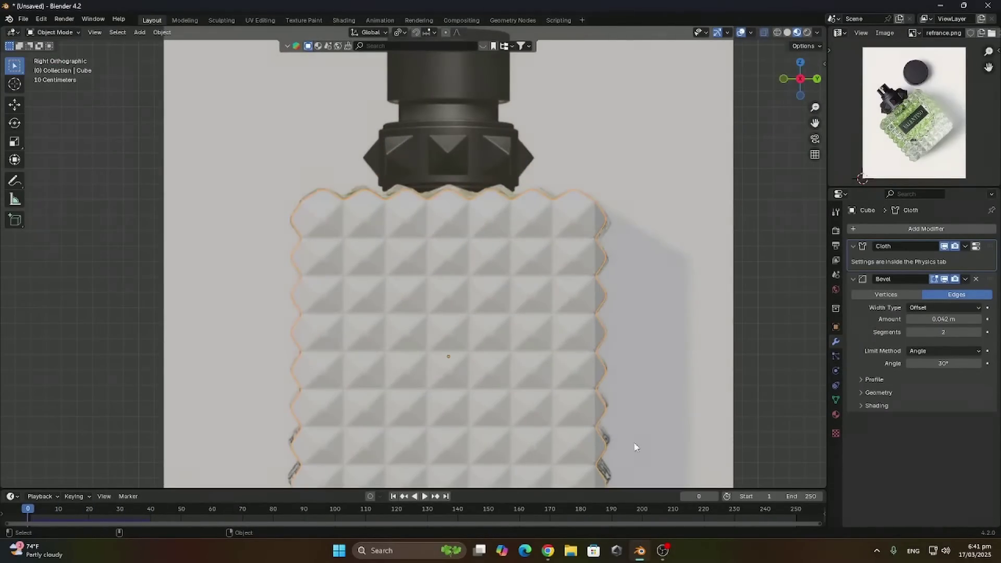
pyautogui.click(715, 497)
pyautogui.click(714, 497)
pyautogui.click(715, 496)
pyautogui.moveTo(503, 282); pyautogui.dragTo(706, 476, button='middle')
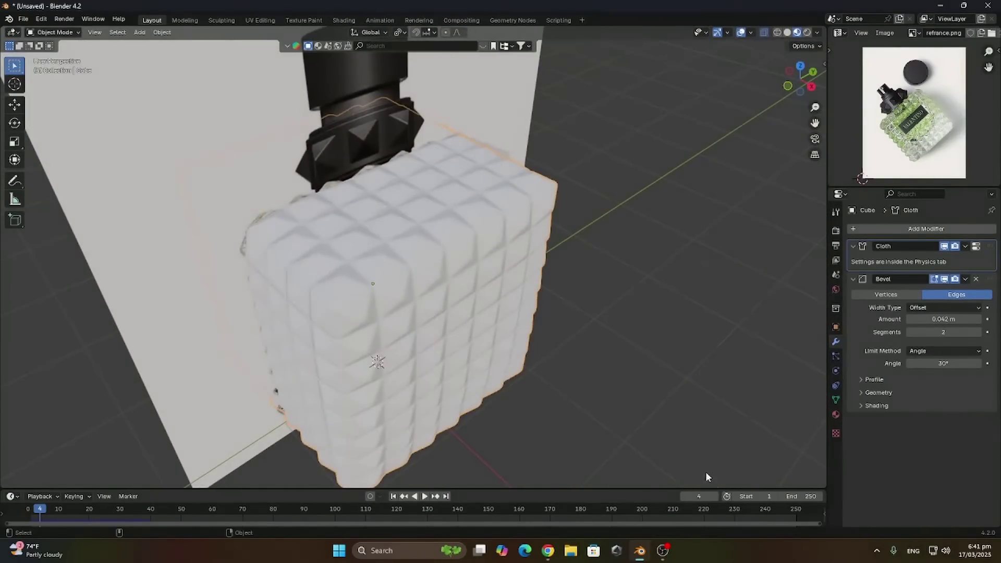
pyautogui.click(715, 498)
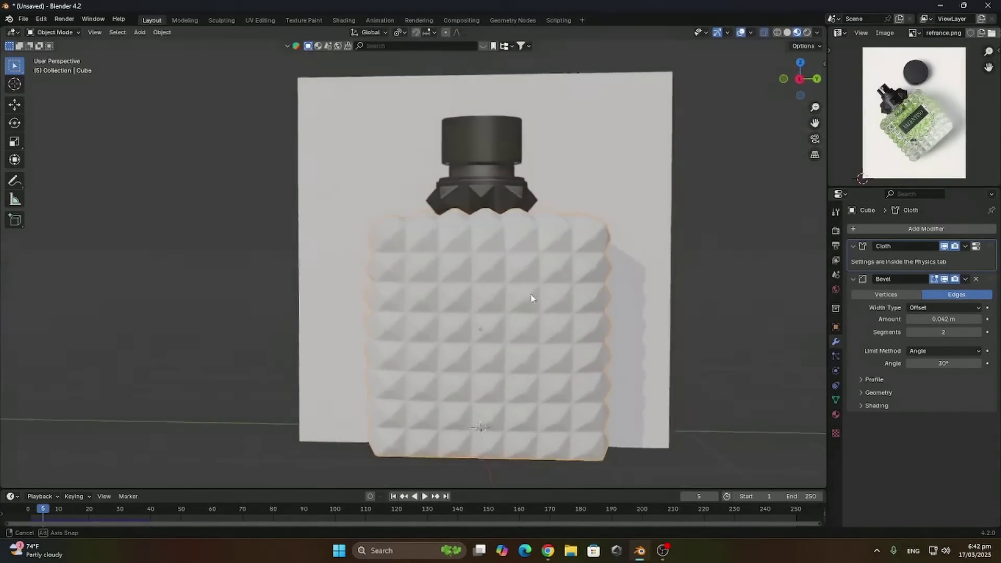
# Hide the reference picture and apply the cube's Cloth and Bevel modifiers at frame 5
pyautogui.moveTo(532, 294); pyautogui.dragTo(529, 299, button='middle')
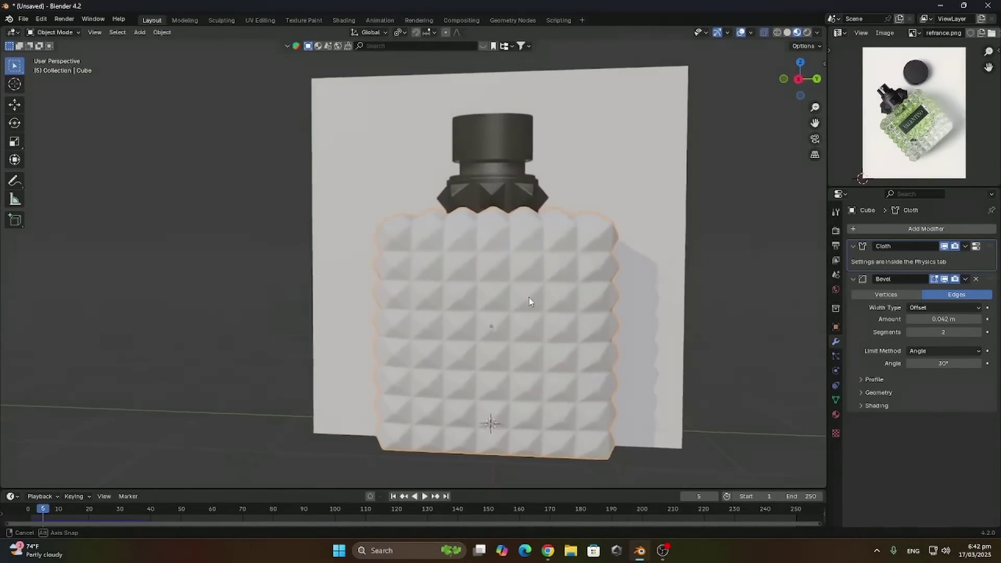
pyautogui.keyDown('shift'); pyautogui.moveTo(654, 163); pyautogui.dragTo(615, 302, button='middle'); pyautogui.keyUp('shift')
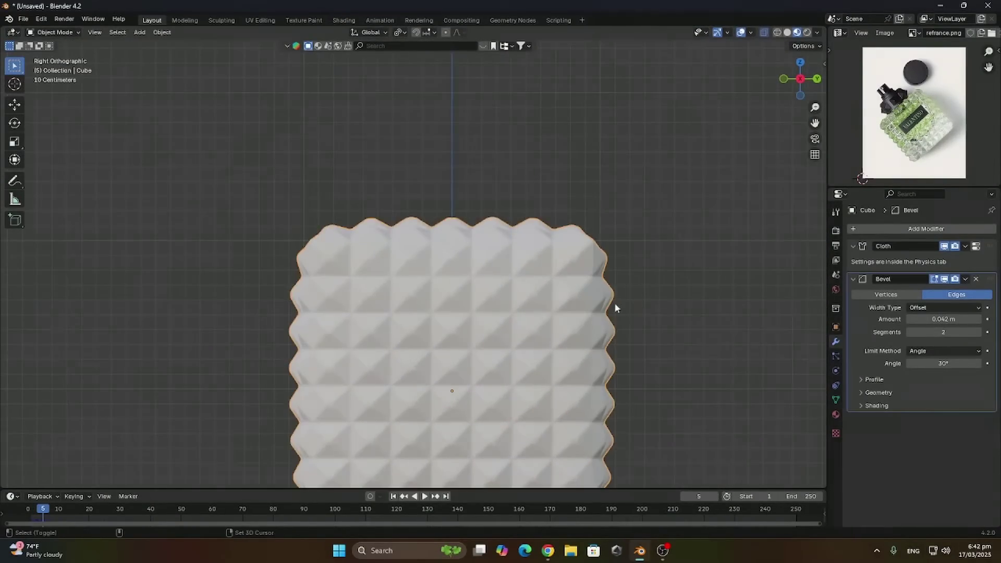
pyautogui.keyDown('shift'); pyautogui.scroll(-3, 615, 308); pyautogui.keyUp('shift')
pyautogui.scroll(-1, 615, 276)
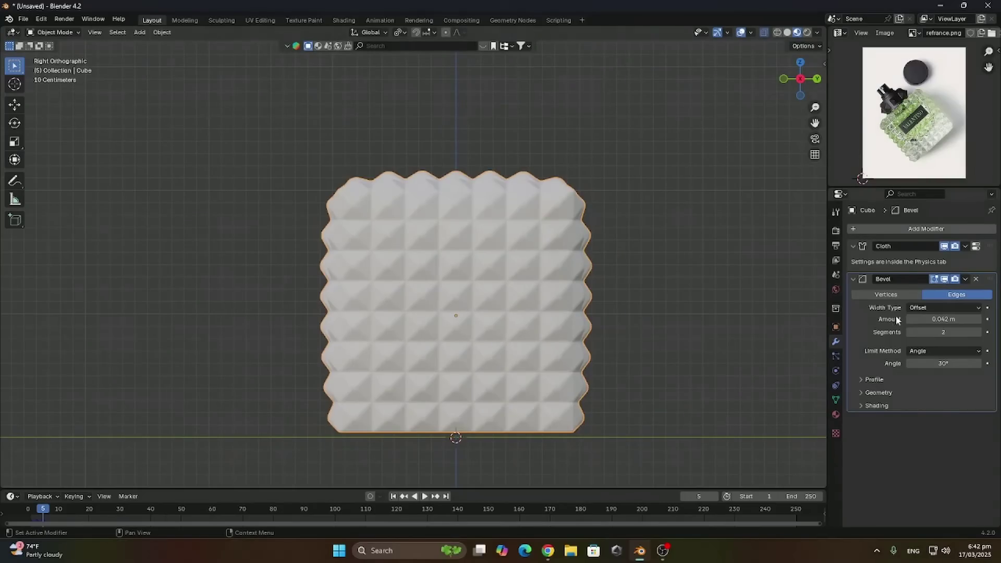
pyautogui.click(895, 258)
pyautogui.hotkey('ctrl', 'a')
pyautogui.hotkey('ctrl', 'a')
# Enter Edit Mode on the cube and select the faces of the four central studs on its top
pyautogui.press('Tab')
pyautogui.moveTo(505, 277); pyautogui.dragTo(477, 295, button='middle')
pyautogui.moveTo(503, 222); pyautogui.dragTo(525, 250, button='middle')
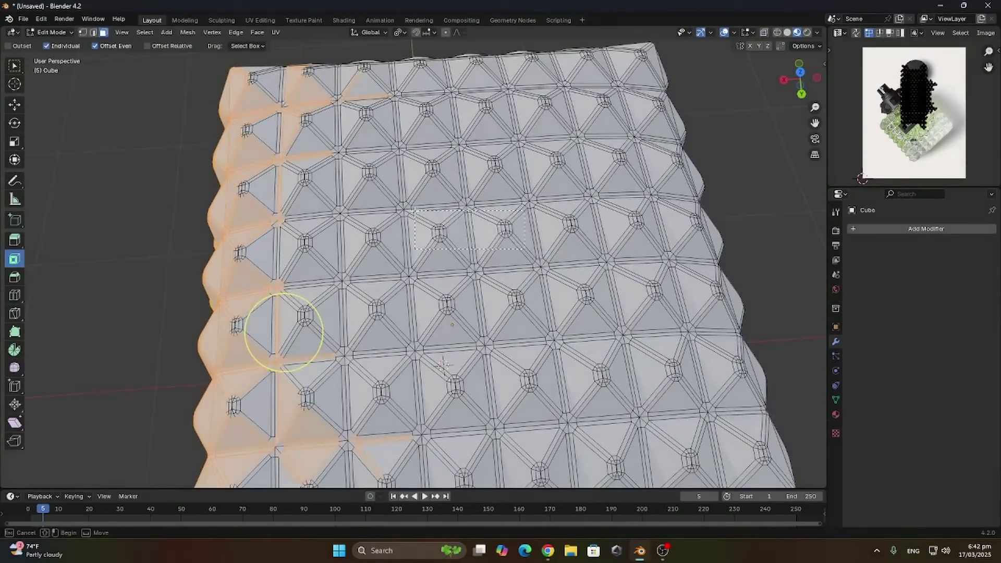
pyautogui.moveTo(524, 249); pyautogui.dragTo(515, 238)
pyautogui.moveTo(429, 285); pyautogui.dragTo(464, 73, button='middle')
pyautogui.press('s')
pyautogui.press('z')
pyautogui.click(462, 67)
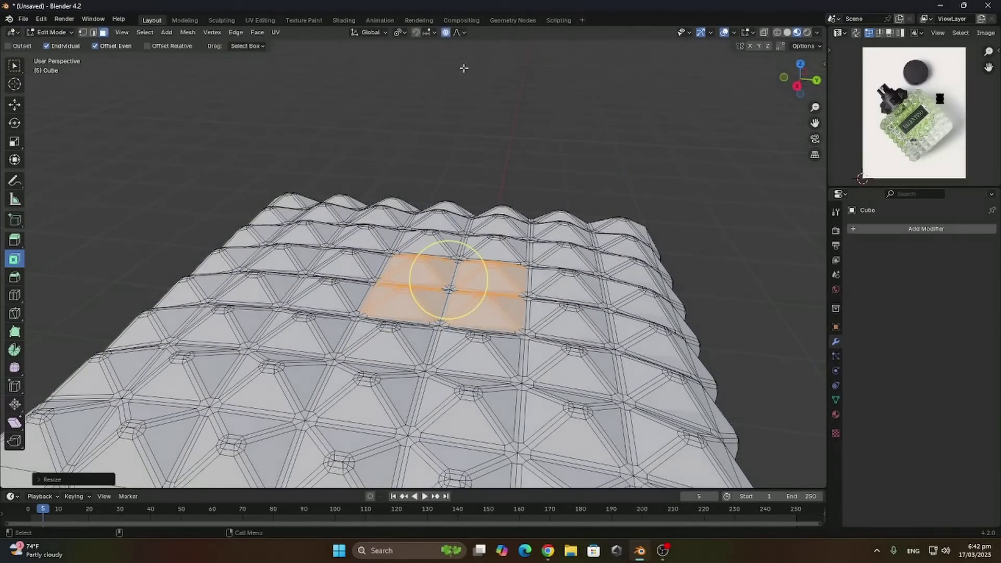
pyautogui.hotkey('ctrl', 'z')
# Flatten the four central top studs by scaling them to 0 along Z with smooth proportional editing
pyautogui.press('s')
pyautogui.press('z')
pyautogui.scroll(6, 431, 137)
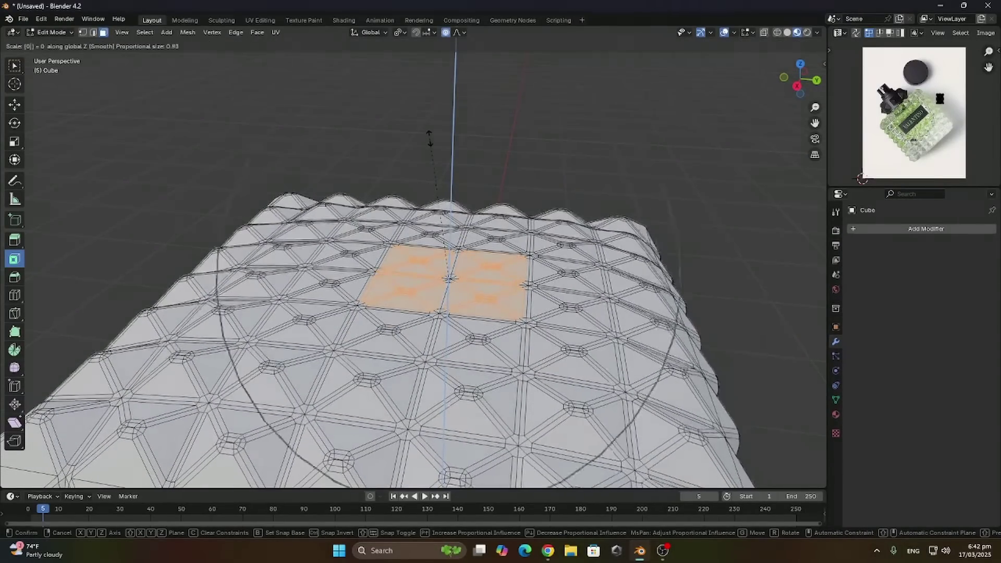
pyautogui.click(430, 137)
pyautogui.moveTo(430, 137); pyautogui.dragTo(375, 229, button='middle')
pyautogui.scroll(-4, 444, 188)
pyautogui.press('s')
pyautogui.press('z')
pyautogui.click(521, 145)
pyautogui.moveTo(521, 145); pyautogui.dragTo(500, 177, button='middle')
# Reselect the faces at the centre of the body's top and scale them along Z to flatten that area further
pyautogui.press('KP_7')
pyautogui.moveTo(597, 313); pyautogui.dragTo(281, 256)
pyautogui.scroll(4, 428, 283)
pyautogui.moveTo(360, 243); pyautogui.dragTo(525, 311)
pyautogui.scroll(-6, 525, 311)
pyautogui.moveTo(525, 311); pyautogui.dragTo(550, 255, button='middle')
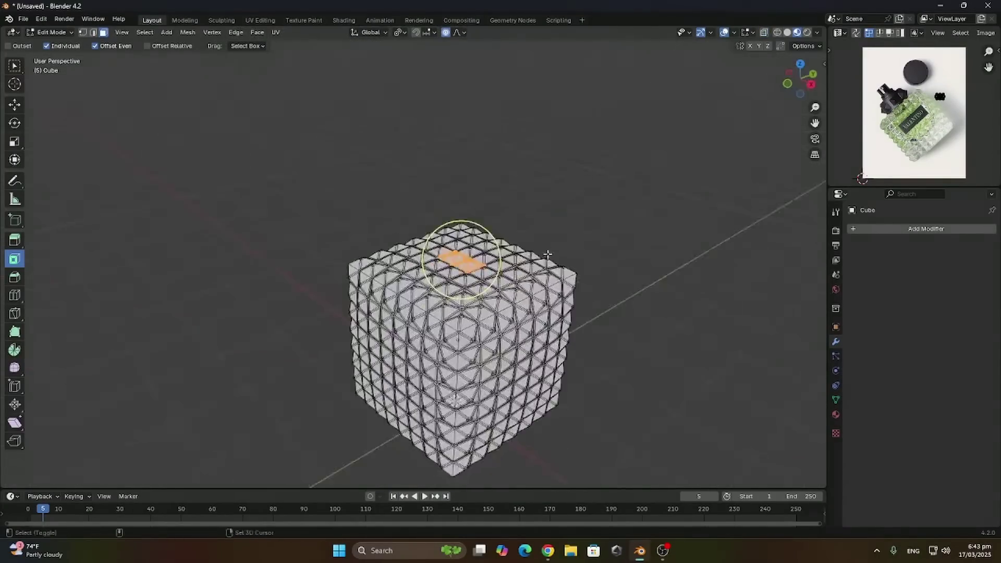
pyautogui.scroll(7, 550, 255)
pyautogui.press('s')
pyautogui.press('z')
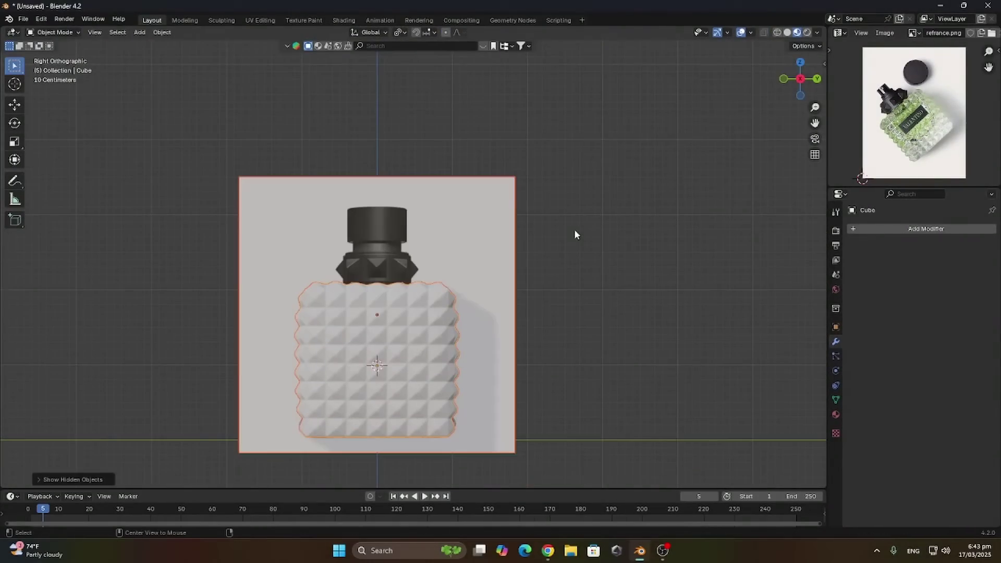
# Hide the reference picture to check the studded body's outline, and unhide the picture again
pyautogui.click(494, 272)
pyautogui.scroll(4, 495, 272)
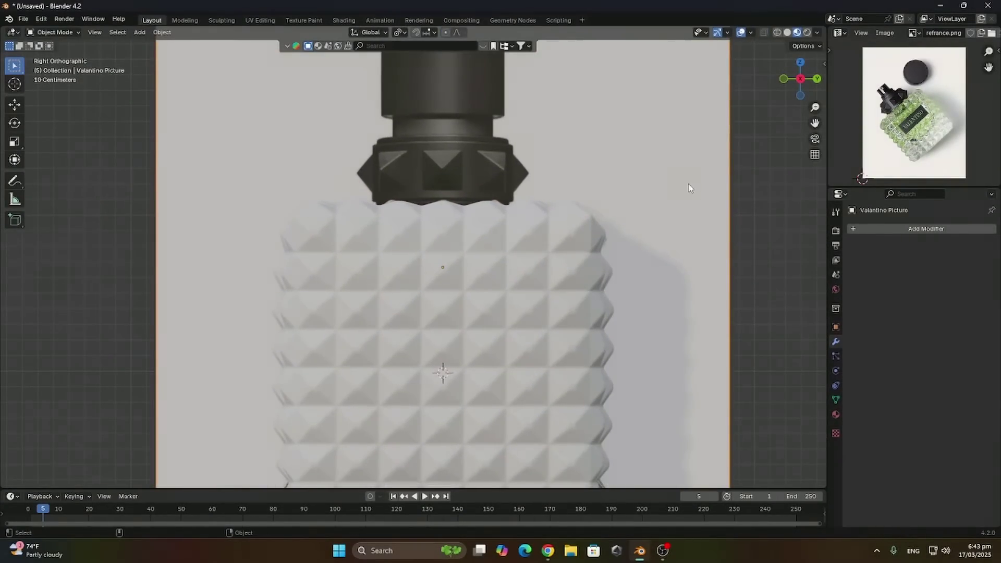
pyautogui.press('h')
pyautogui.keyDown('shift'); pyautogui.moveTo(474, 397); pyautogui.dragTo(501, 285, button='middle'); pyautogui.keyUp('shift')
pyautogui.click(501, 248)
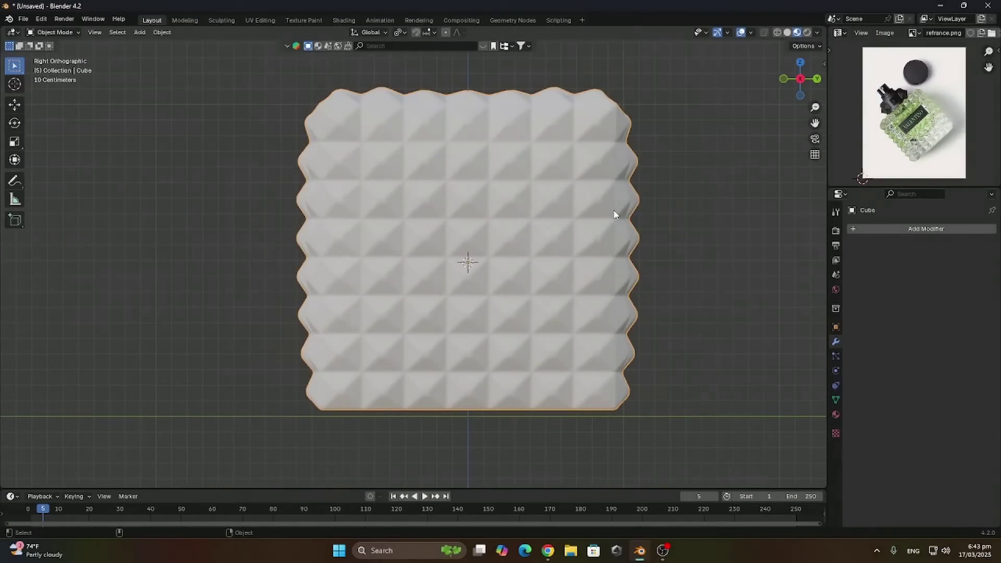
pyautogui.scroll(-4, 625, 217)
pyautogui.press('Tab')
pyautogui.press('Tab')
pyautogui.hotkey('alt', 'h')
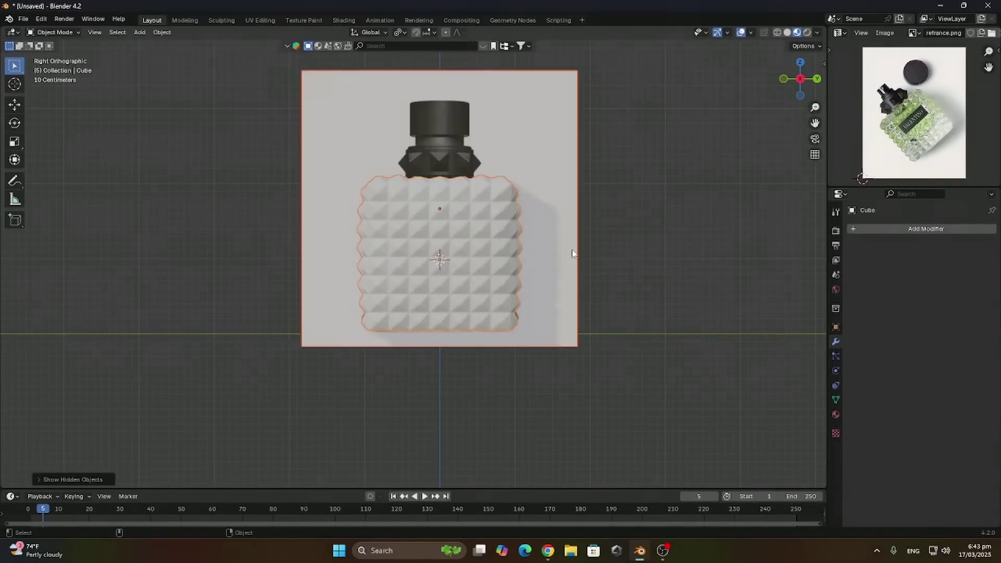
# Move the reference picture along X into the studded body until it cuts through the front studs around the label
pyautogui.moveTo(569, 252); pyautogui.dragTo(440, 290, button='middle')
pyautogui.press('g')
pyautogui.press('x')
pyautogui.click(369, 298)
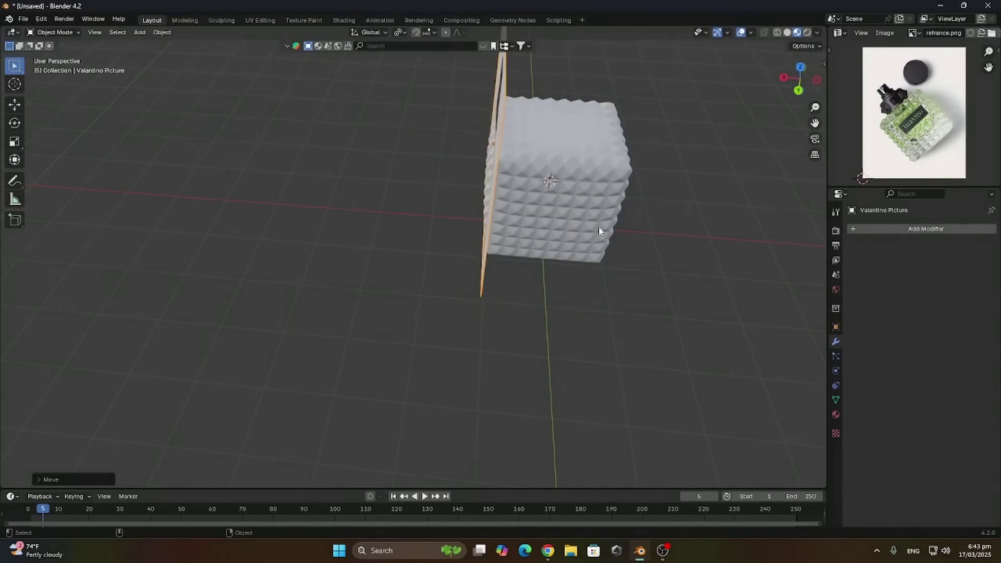
pyautogui.click(784, 79)
pyautogui.scroll(1, 653, 167)
pyautogui.press('g')
pyautogui.press('x')
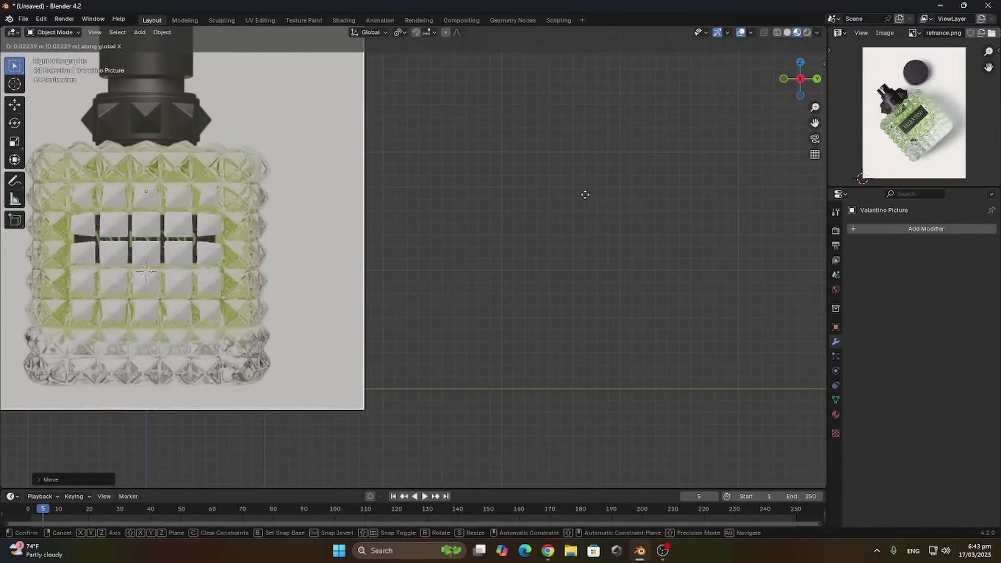
pyautogui.click(583, 196)
pyautogui.keyDown('shift'); pyautogui.moveTo(330, 231); pyautogui.dragTo(485, 244, button='middle'); pyautogui.keyUp('shift')
# Examine the cube's mesh in Edit Mode against the picture to see which front studs the label covers
pyautogui.click(360, 239)
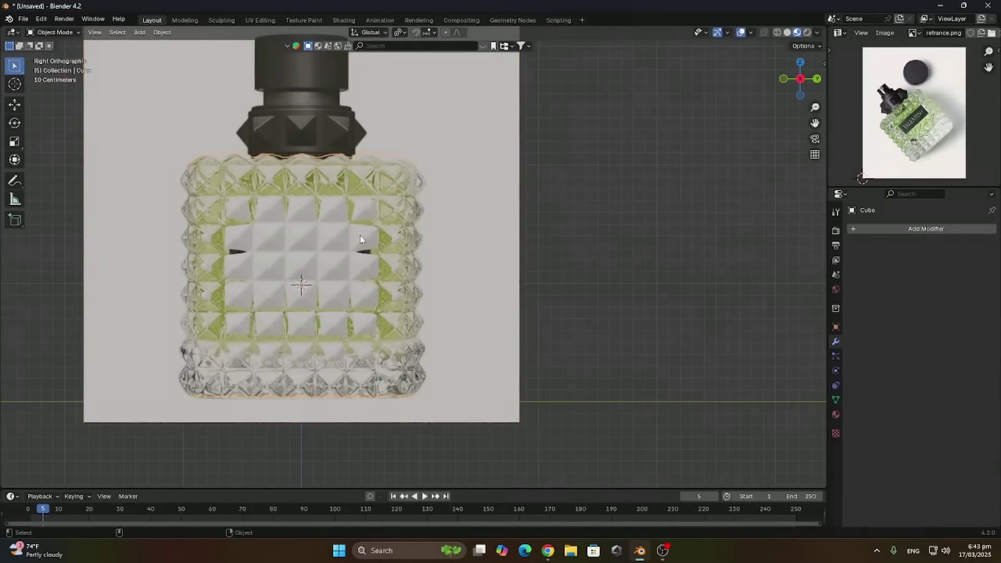
pyautogui.press('Tab')
pyautogui.scroll(2, 350, 256)
pyautogui.keyDown('shift'); pyautogui.moveTo(127, 176); pyautogui.dragTo(198, 183, button='middle'); pyautogui.keyUp('shift')
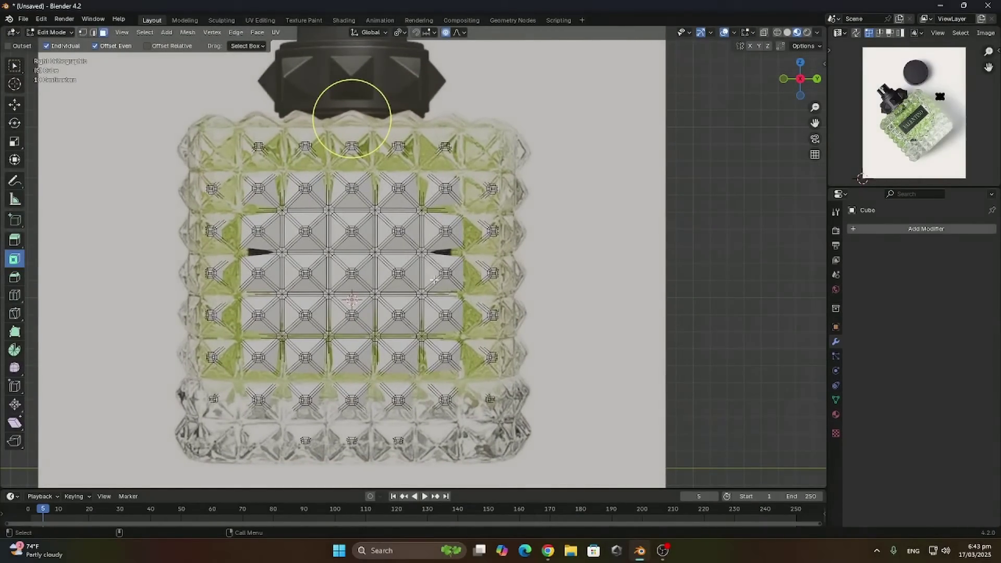
pyautogui.moveTo(251, 210); pyautogui.dragTo(244, 212)
pyautogui.press('Tab')
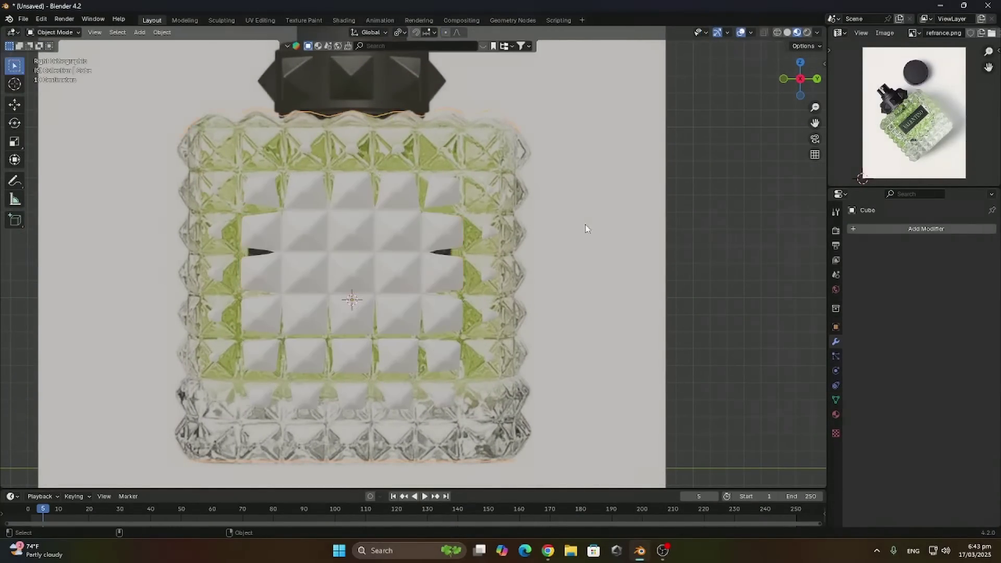
# Hide the reference picture and select the block of five by two front studs where the label sits, including its border faces
pyautogui.click(587, 228)
pyautogui.press('h')
pyautogui.click(464, 234)
pyautogui.press('Tab')
pyautogui.scroll(3, 417, 236)
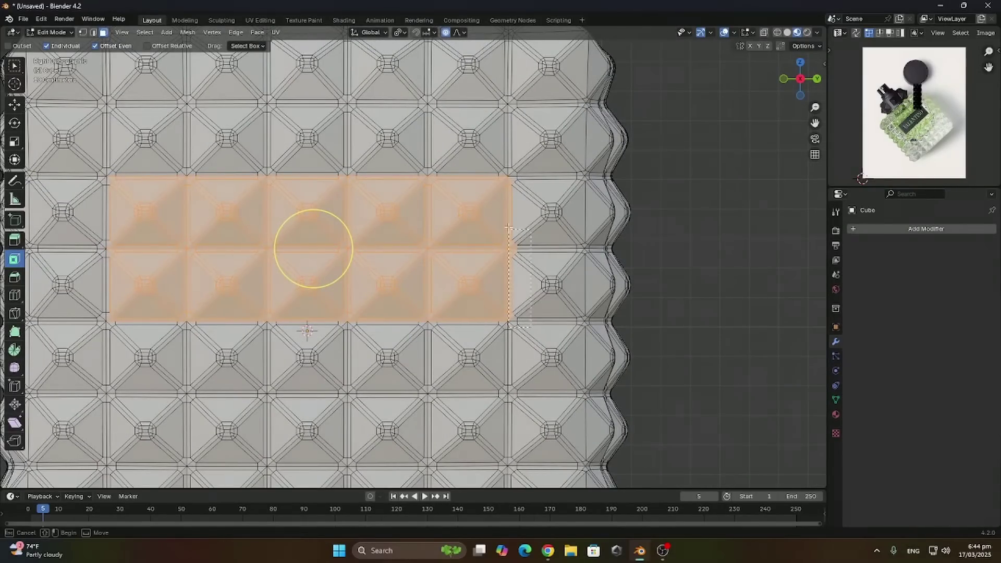
pyautogui.keyDown('ctrl'); pyautogui.moveTo(511, 177); pyautogui.dragTo(510, 176); pyautogui.keyUp('ctrl')
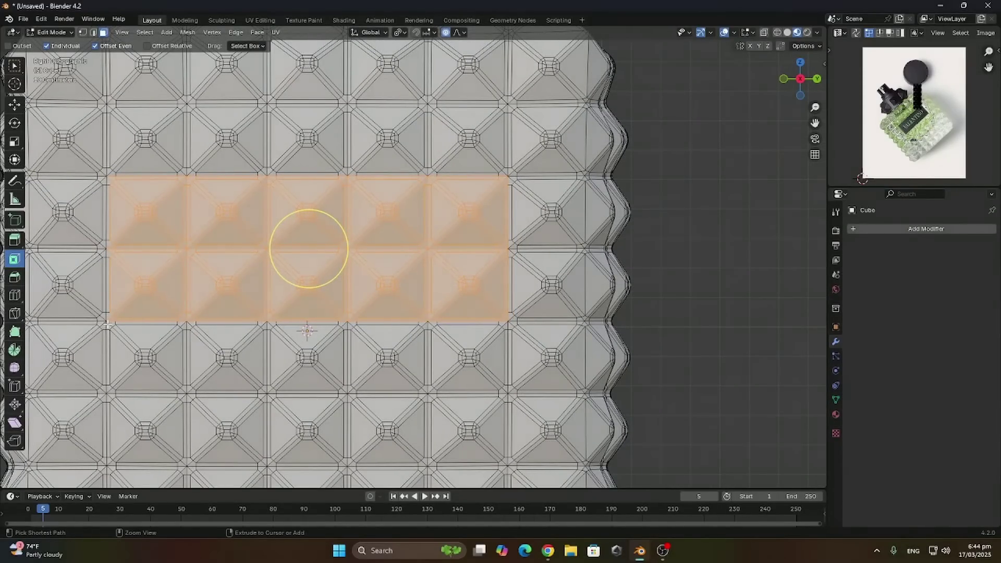
pyautogui.keyDown('ctrl'); pyautogui.click(108, 179); pyautogui.keyUp('ctrl')
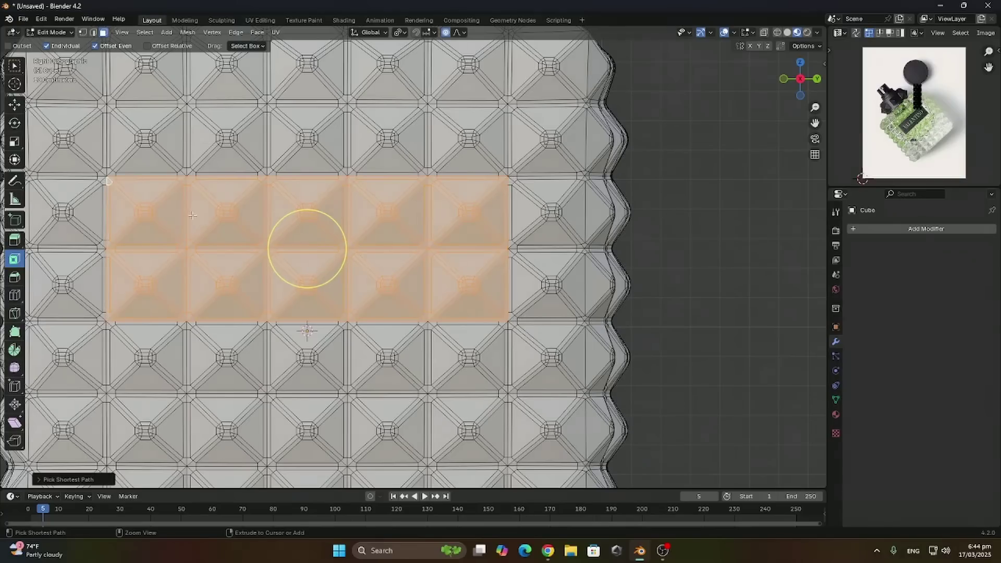
# Turn off proportional editing and flatten the selected front studs by scaling them to 0 along X
pyautogui.moveTo(443, 251)
pyautogui.mouseDown(button='middle')
pyautogui.moveTo(374, 289)
pyautogui.moveTo(465, 252)
pyautogui.moveTo(445, 244)
pyautogui.mouseUp(button='middle')
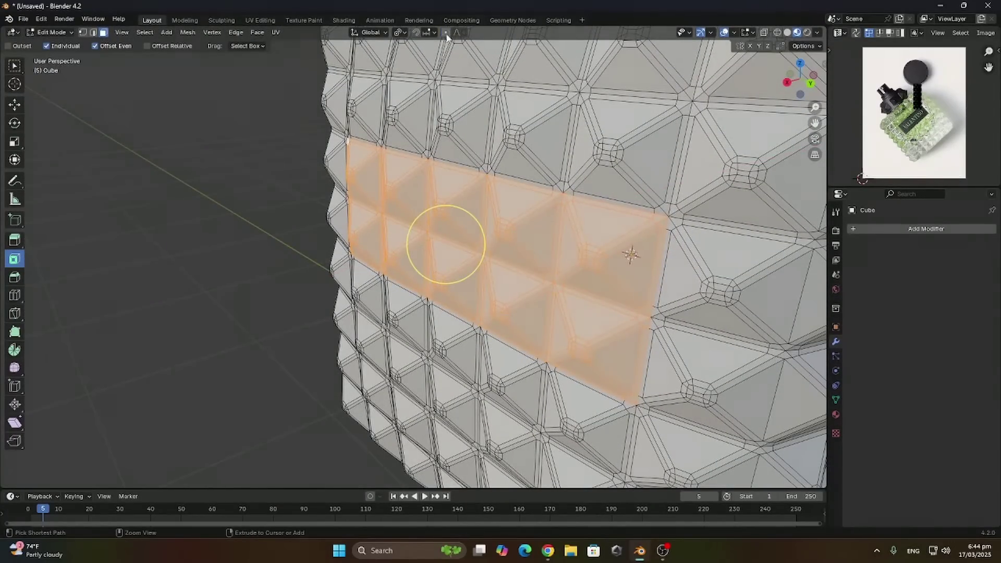
pyautogui.press('s')
pyautogui.press('x')
pyautogui.press('0')
pyautogui.press('Return')
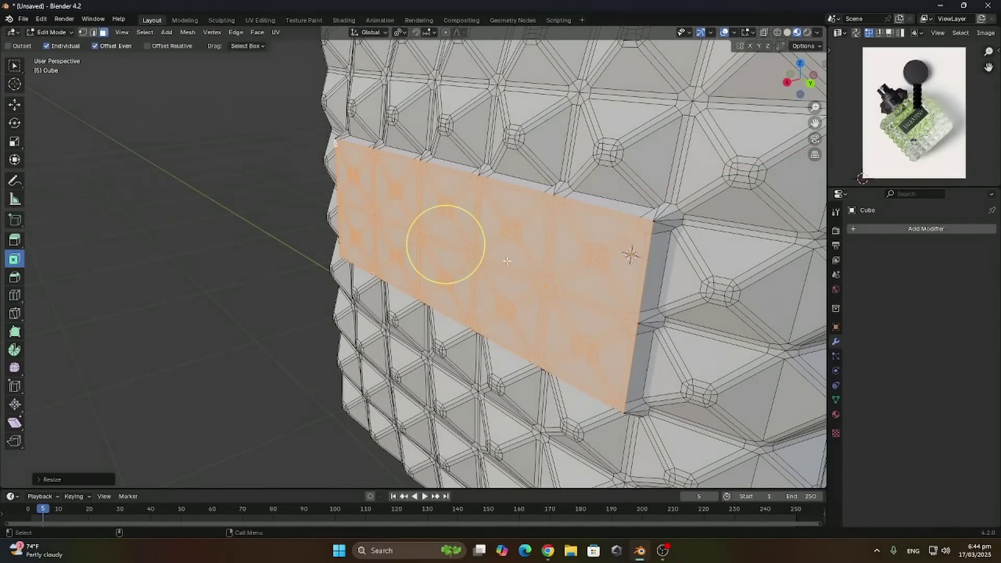
# Move the flattened label panel inward along X to the base of the surrounding studs
pyautogui.press('g')
pyautogui.press('x')
pyautogui.click(628, 270)
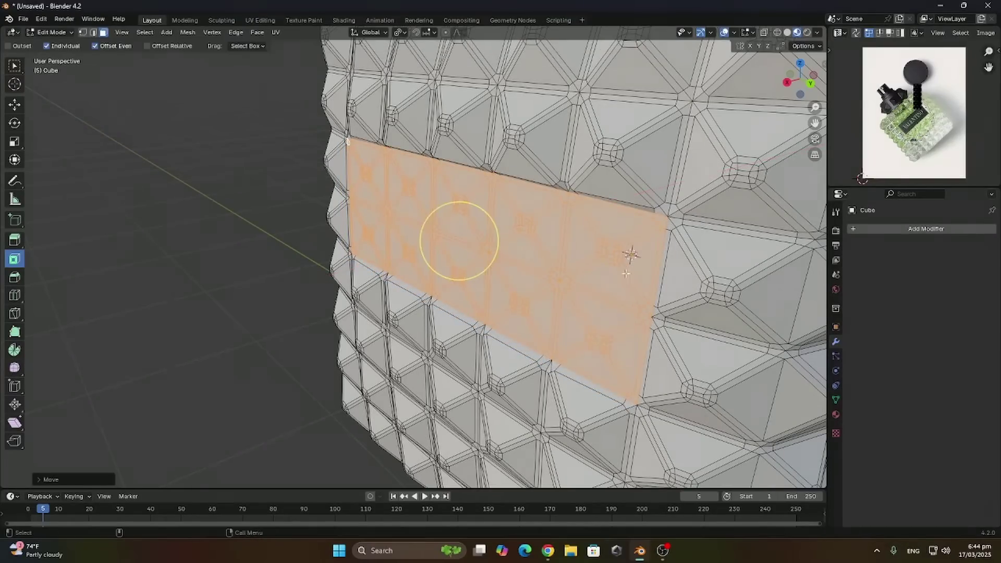
pyautogui.press('Tab')
pyautogui.scroll(-3, 600, 291)
pyautogui.moveTo(569, 308)
pyautogui.mouseDown(button='middle')
pyautogui.moveTo(595, 309)
pyautogui.moveTo(642, 282)
pyautogui.moveTo(612, 295)
pyautogui.moveTo(687, 283)
pyautogui.moveTo(555, 319)
pyautogui.mouseUp(button='middle')
pyautogui.press('Tab')
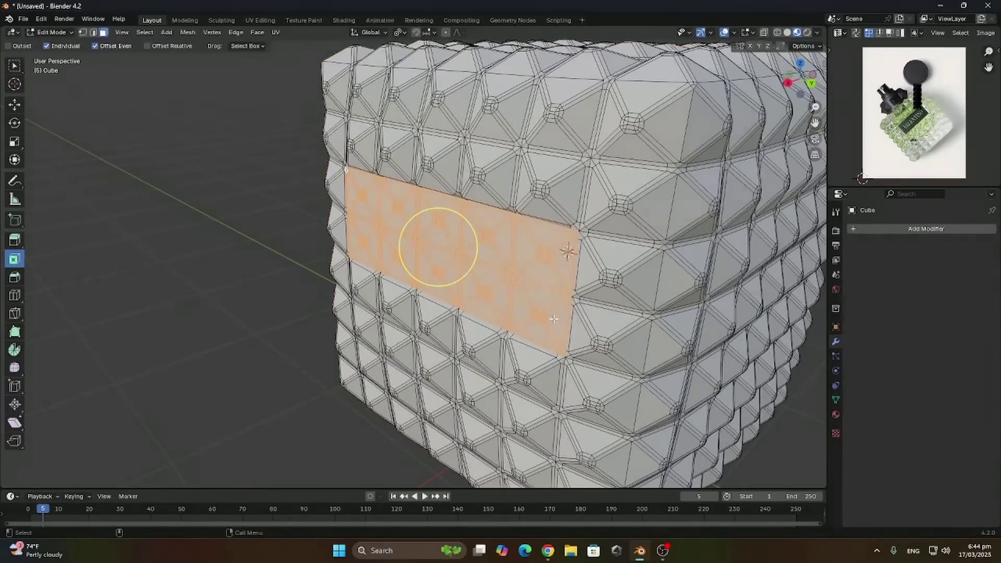
# Extrude the label panel slightly into the body to form a shallow recess
pyautogui.press('e')
pyautogui.click(568, 314)
pyautogui.press('Tab')
pyautogui.moveTo(495, 304)
pyautogui.mouseDown(button='middle')
pyautogui.moveTo(584, 298)
pyautogui.moveTo(518, 290)
pyautogui.moveTo(557, 270)
pyautogui.moveTo(600, 286)
pyautogui.moveTo(487, 309)
pyautogui.mouseUp(button='middle')
# Snap the 3D cursor to the selected label panel and return to Object Mode
pyautogui.press('Tab')
pyautogui.hotkey('shift', 's')
pyautogui.click(483, 337)
pyautogui.press('Tab')
# Add a mesh plane at the 3D cursor and scale it to the width of the label recess
pyautogui.click(140, 32)
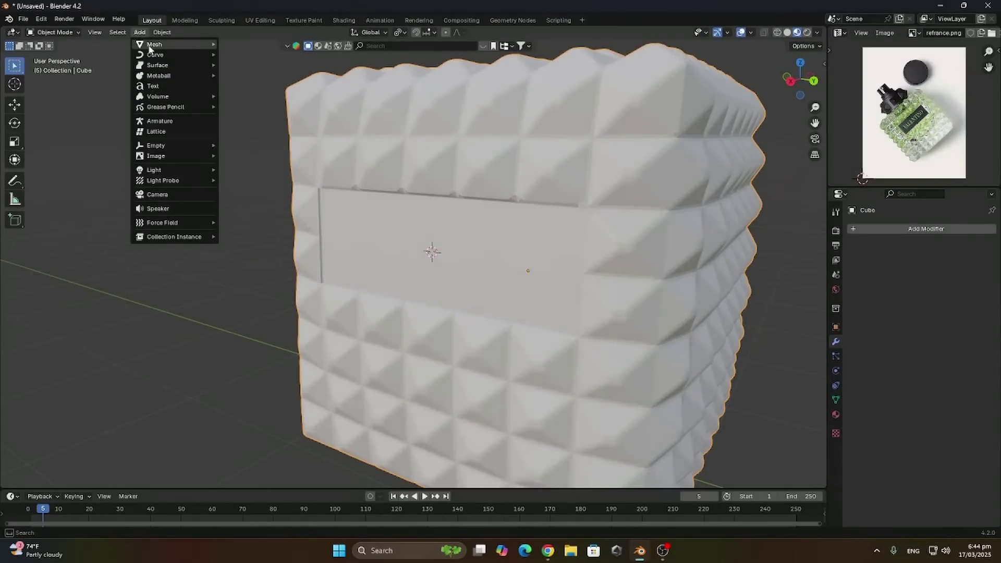
pyautogui.moveTo(152, 50)
pyautogui.click(241, 46)
pyautogui.press('s')
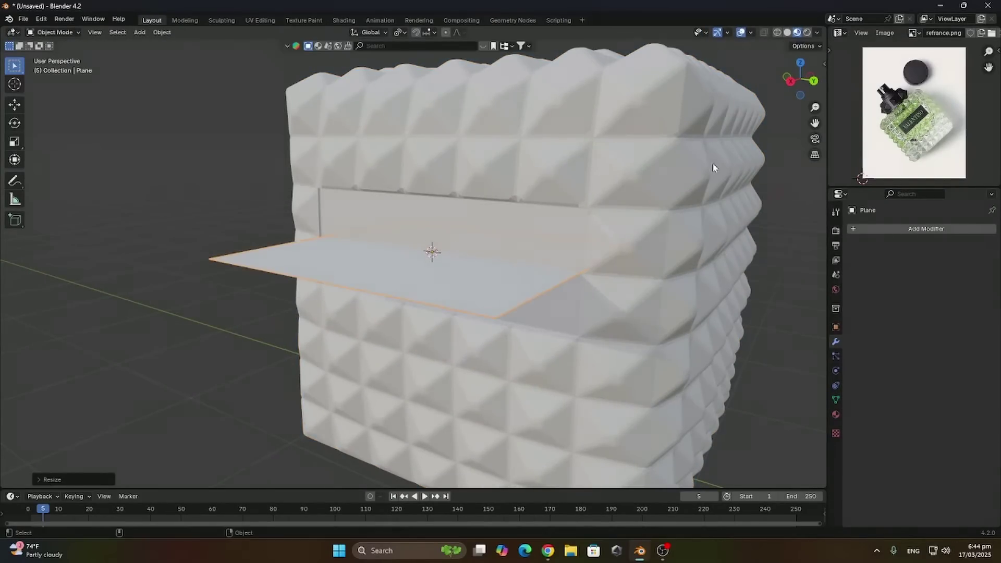
pyautogui.press('KP_3')
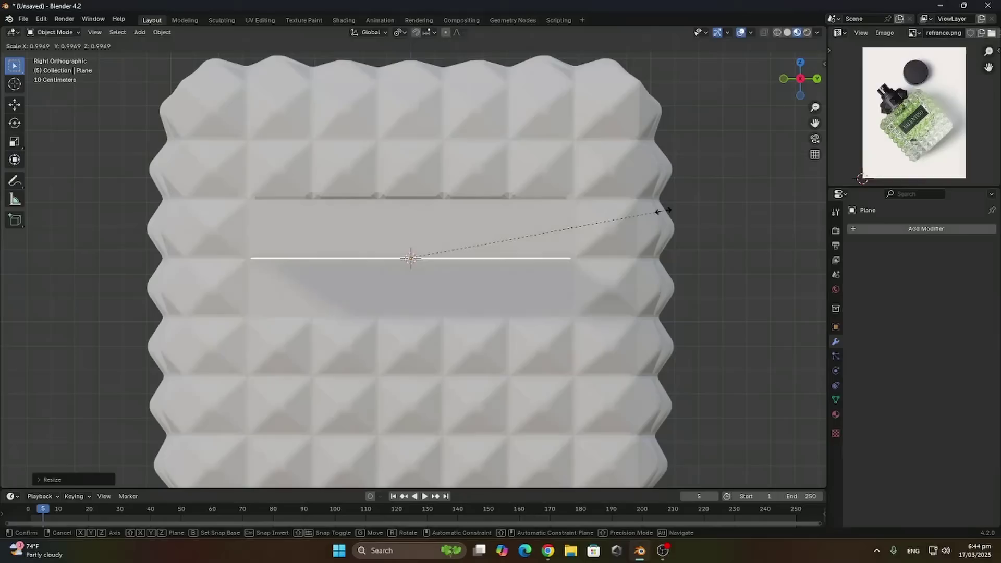
pyautogui.click(663, 211)
# Rotate the plane 90° about Y and scale it along Z to fit the height of the label recess
pyautogui.write('ry90')
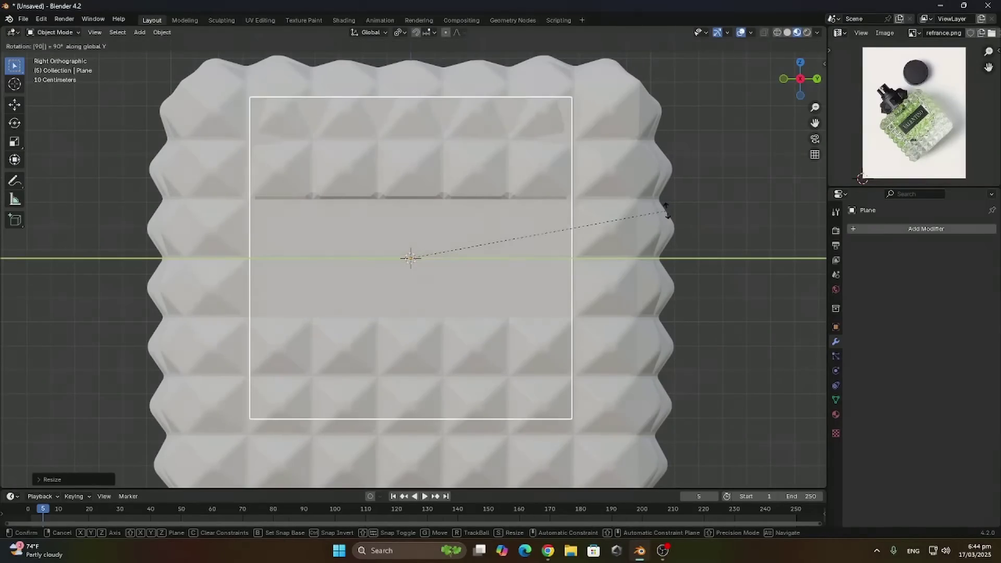
pyautogui.click(667, 212)
pyautogui.moveTo(619, 217); pyautogui.dragTo(607, 224, button='middle')
pyautogui.press('s')
pyautogui.press('z')
pyautogui.click(476, 233)
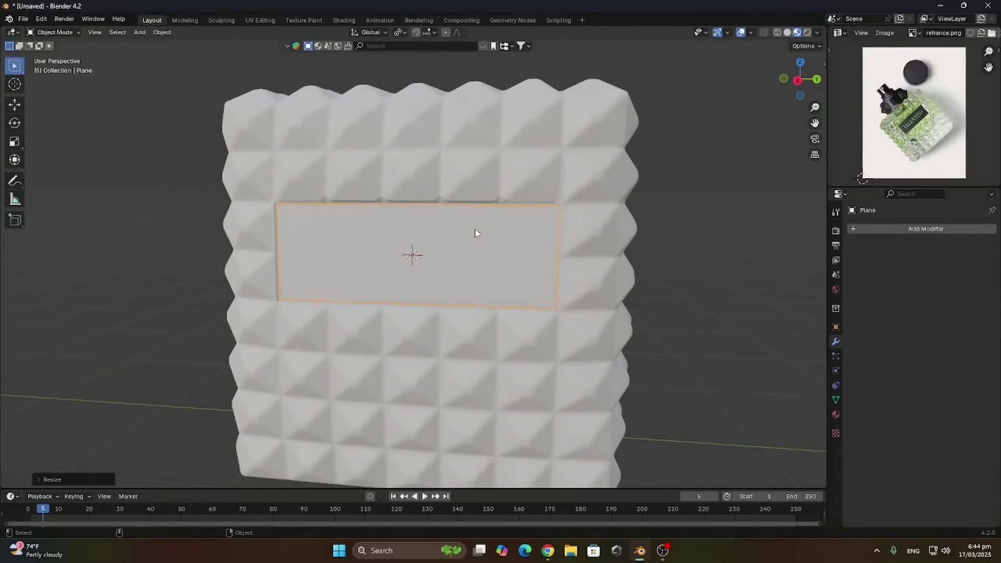
pyautogui.press('s')
pyautogui.press('z')
pyautogui.click(633, 233)
# Unhide the reference picture in the side view to compare its label with the new plane
pyautogui.moveTo(632, 233); pyautogui.dragTo(411, 242, button='middle')
pyautogui.moveTo(411, 243); pyautogui.dragTo(521, 240, button='middle')
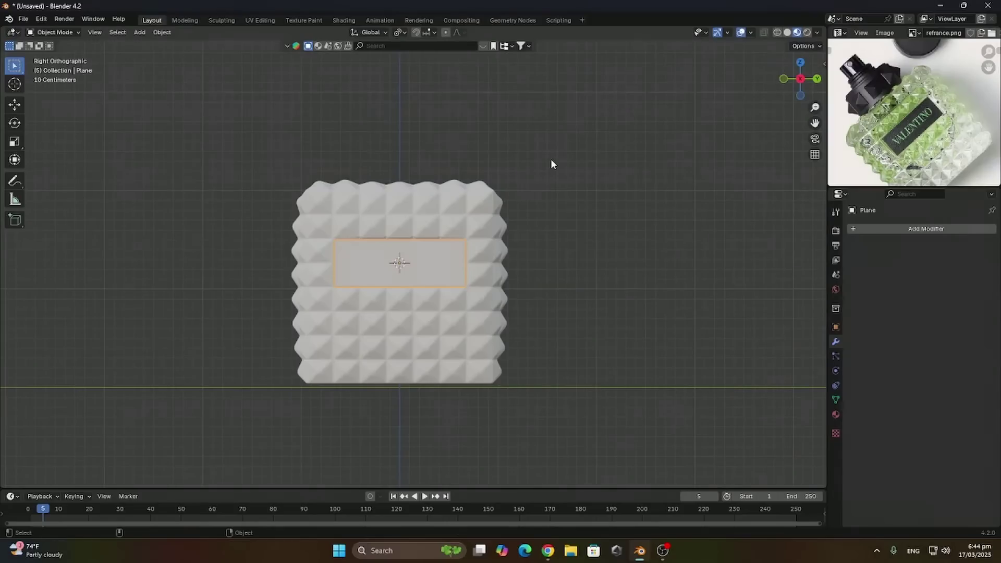
pyautogui.hotkey('alt', 'h')
pyautogui.click(492, 170)
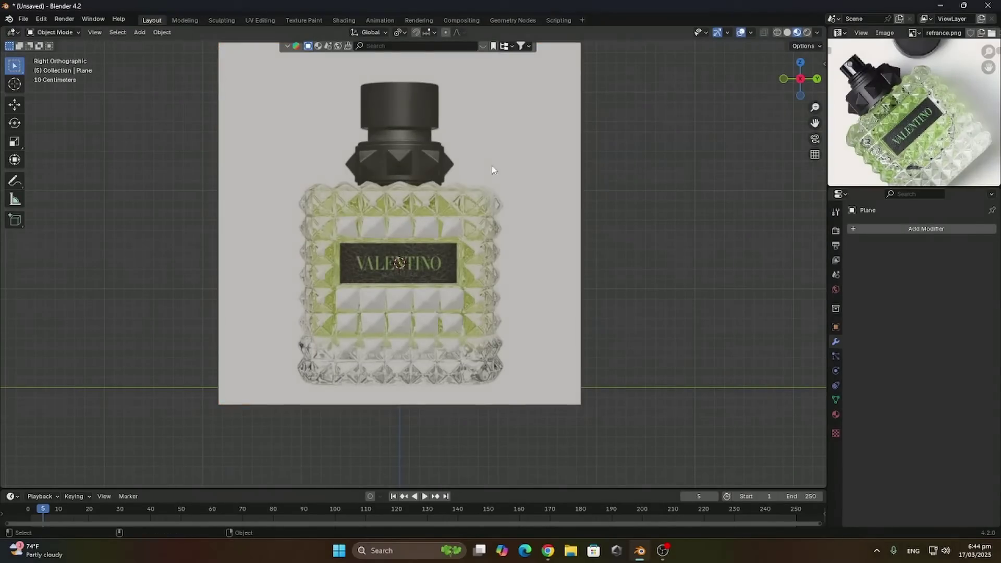
# Add a mesh circle at the 3D cursor and scale it to roughly the width of the reference cap's collar
pyautogui.click(140, 31)
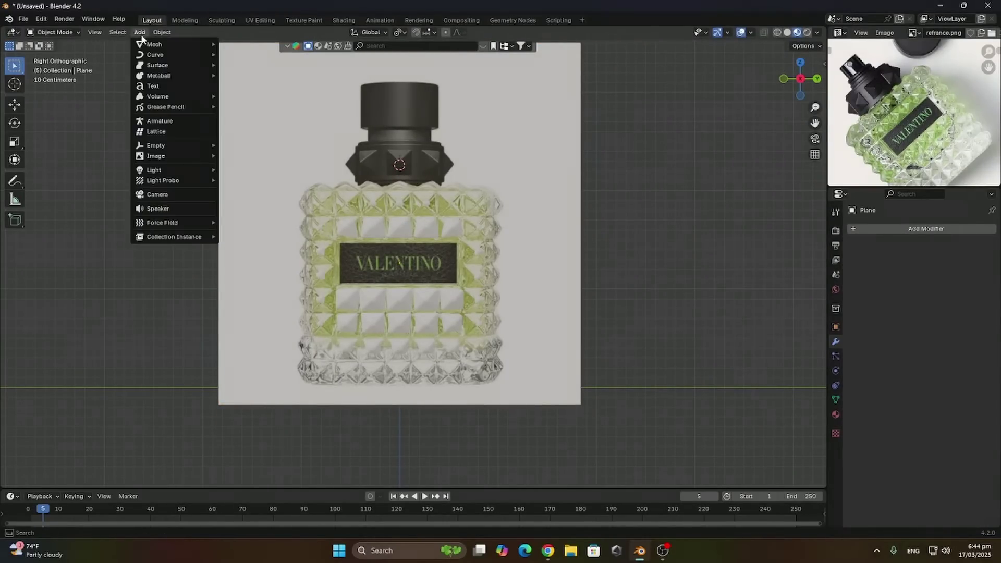
pyautogui.moveTo(149, 45)
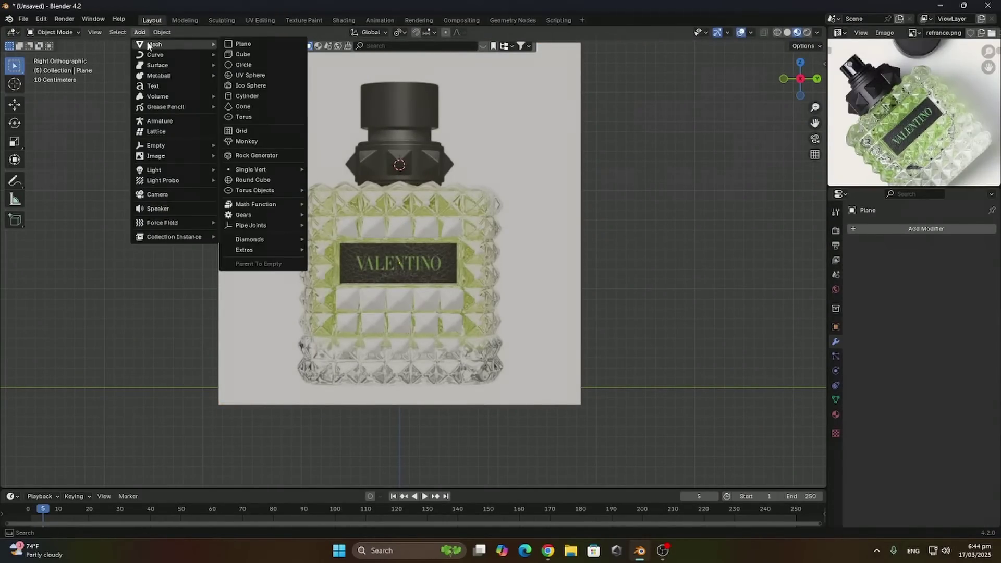
pyautogui.click(251, 64)
pyautogui.press('s')
pyautogui.click(498, 205)
# Move the circle down along Z to the base of the cap collar and scale it to match the base's width
pyautogui.scroll(6, 498, 206)
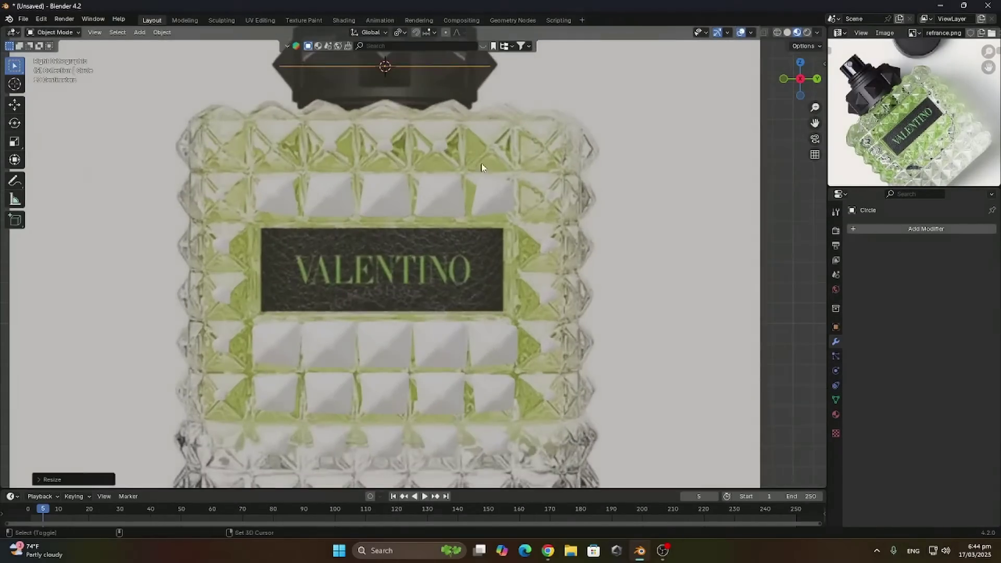
pyautogui.press('g')
pyautogui.press('z')
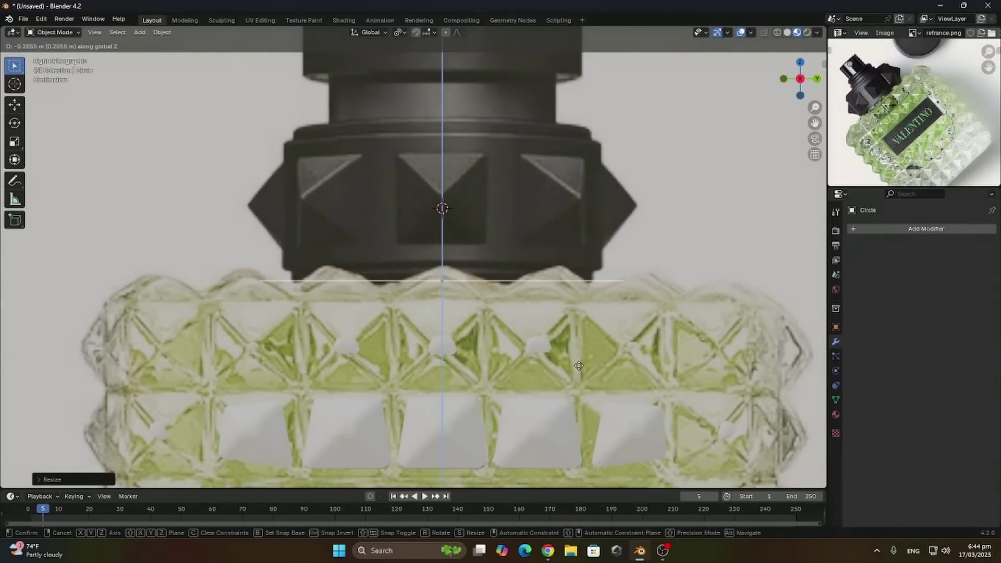
pyautogui.click(579, 366)
pyautogui.press('s')
pyautogui.click(668, 344)
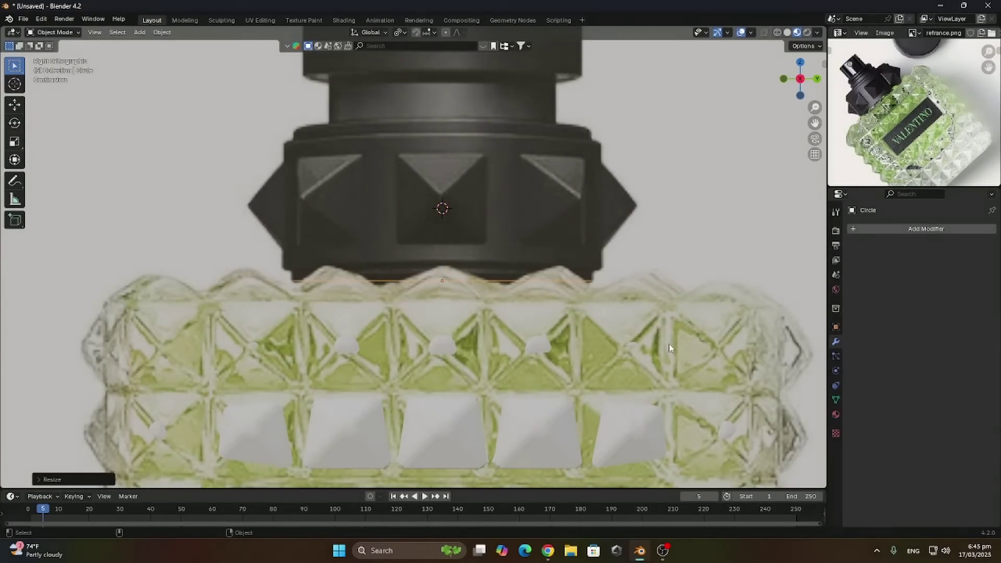
# Fine-tune the circle by lowering it slightly along Z and scaling it to the narrow lower rim of the collar
pyautogui.press('Tab')
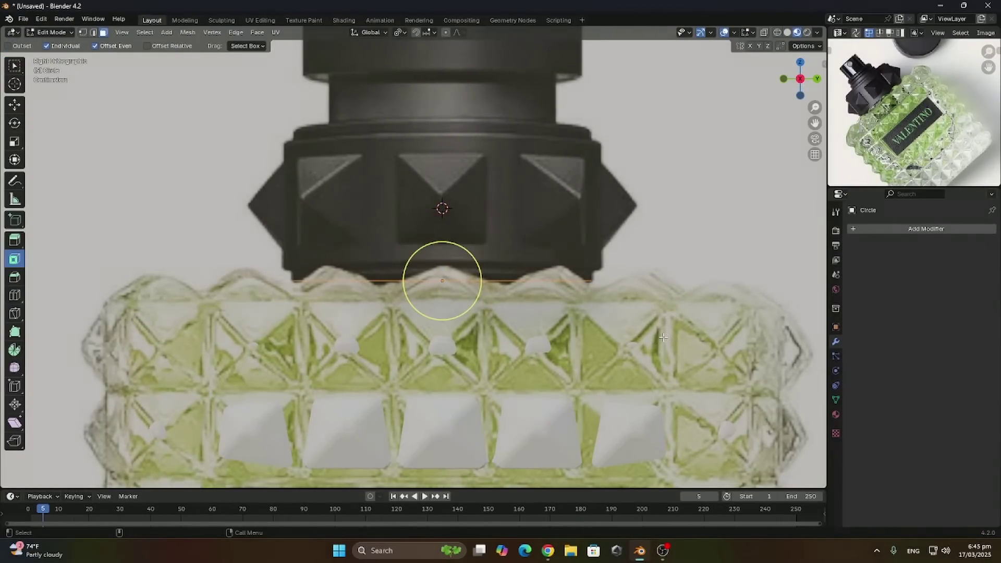
pyautogui.press('Tab')
pyautogui.press('g')
pyautogui.press('z')
pyautogui.click(644, 352)
pyautogui.press('s')
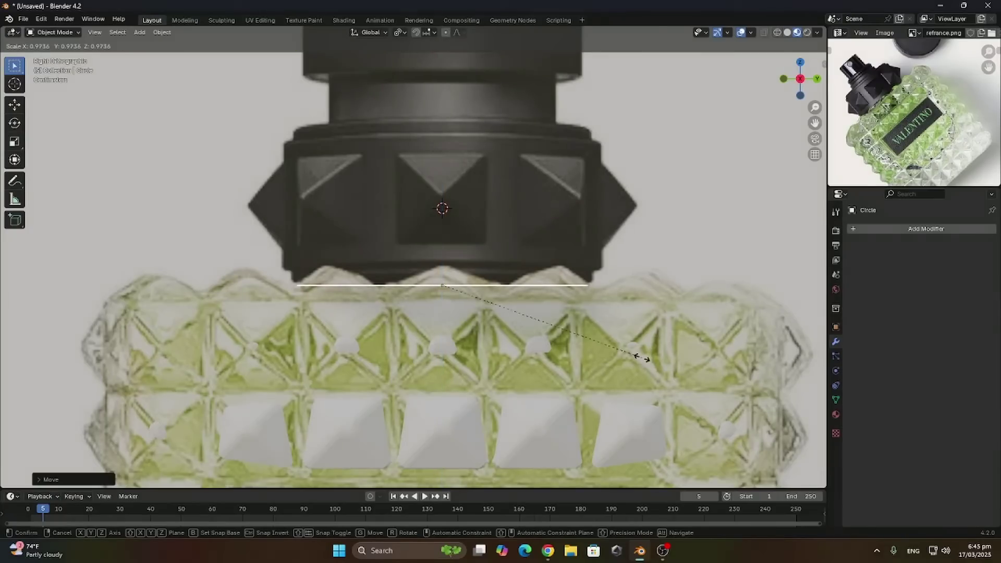
pyautogui.click(647, 357)
# Extrude the circle up a little, widen the new ring slightly, and extrude it about 0.03 m to the collar's underside
pyautogui.press('Tab')
pyautogui.press('e')
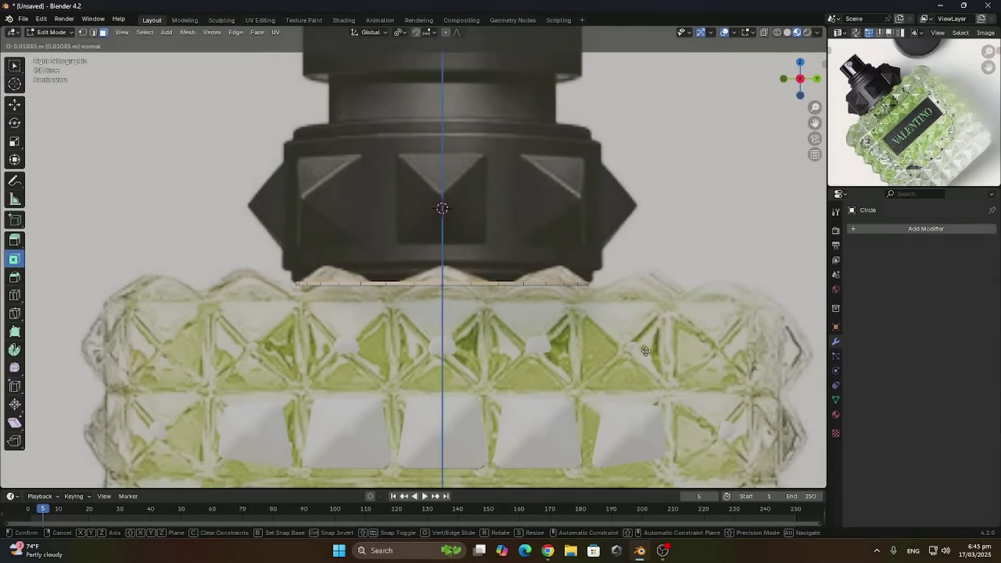
pyautogui.rightClick(645, 353)
pyautogui.press('s')
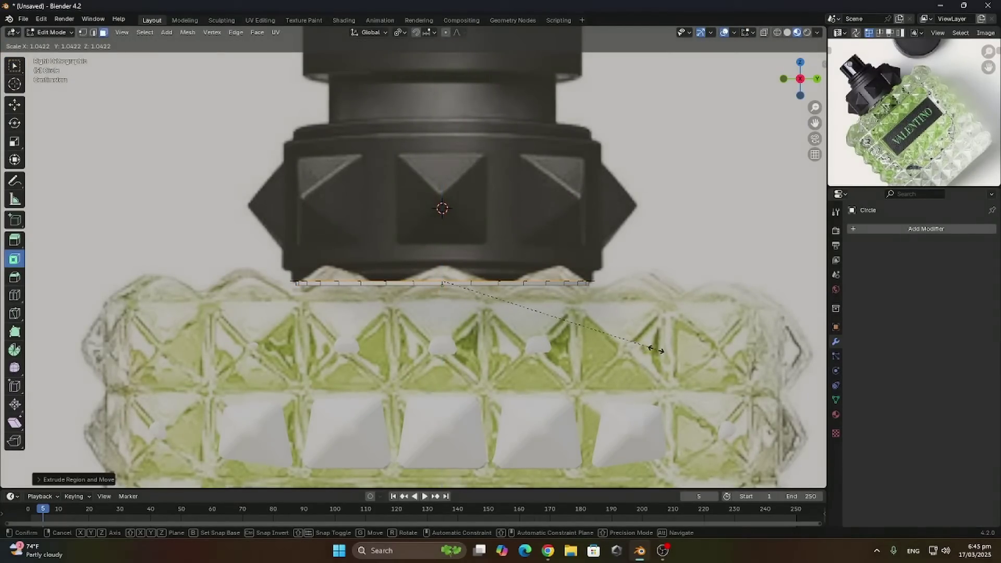
pyautogui.click(655, 347)
pyautogui.press('e')
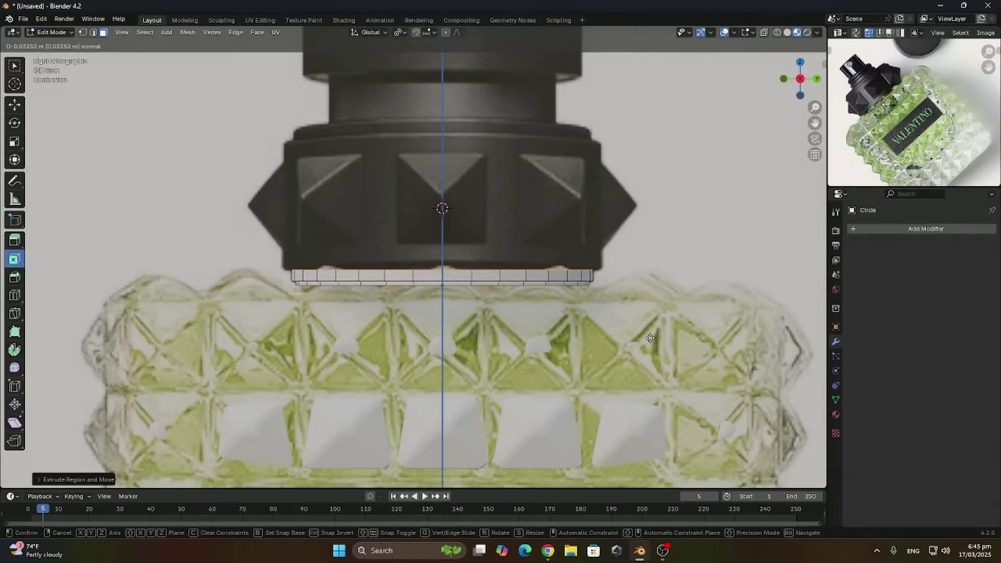
pyautogui.click(650, 338)
pyautogui.press('s')
pyautogui.click(665, 343)
pyautogui.hotkey('ctrl', 'z')
# Extrude the rim outward to the collar's full width and upward to form the main collar body
pyautogui.press('e')
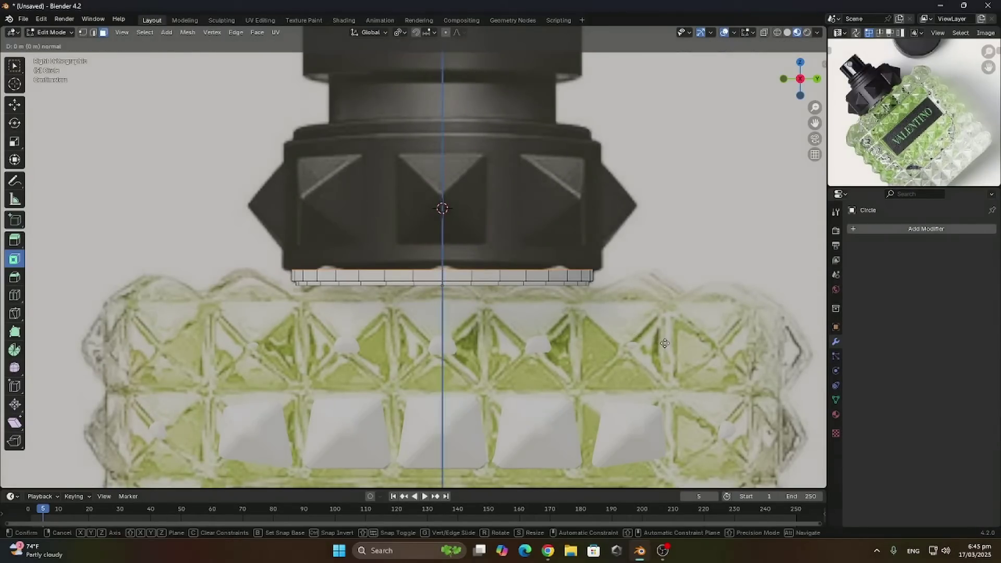
pyautogui.press('s')
pyautogui.click(678, 346)
pyautogui.press('e')
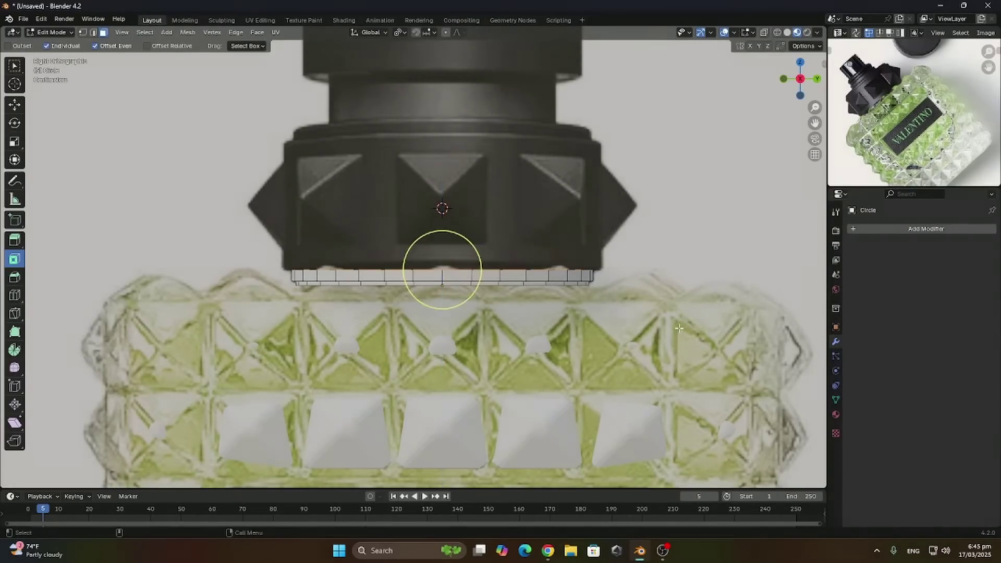
pyautogui.click(674, 203)
# Narrow the top of the collar slightly and extrude upward to form the thin step above it
pyautogui.press('s')
pyautogui.click(664, 192)
pyautogui.press('e')
pyautogui.click(667, 179)
# Extrude the collar's top inward to the neck's width and upward to the underside of the cap
pyautogui.keyDown('shift'); pyautogui.moveTo(621, 119); pyautogui.dragTo(628, 220, button='middle'); pyautogui.keyUp('shift')
pyautogui.press('e')
pyautogui.press('s')
pyautogui.click(646, 280)
pyautogui.press('e')
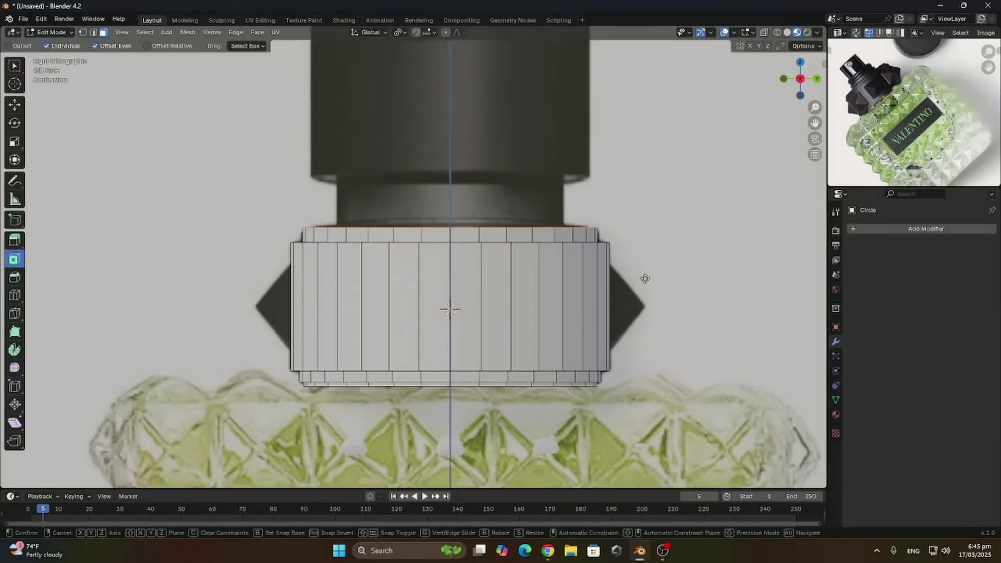
pyautogui.click(611, 198)
# Extrude the neck's top outward to the cap's width and upward to the top of the reference cap
pyautogui.scroll(-4, 600, 200)
pyautogui.press('e')
pyautogui.press('s')
pyautogui.click(638, 202)
pyautogui.press('e')
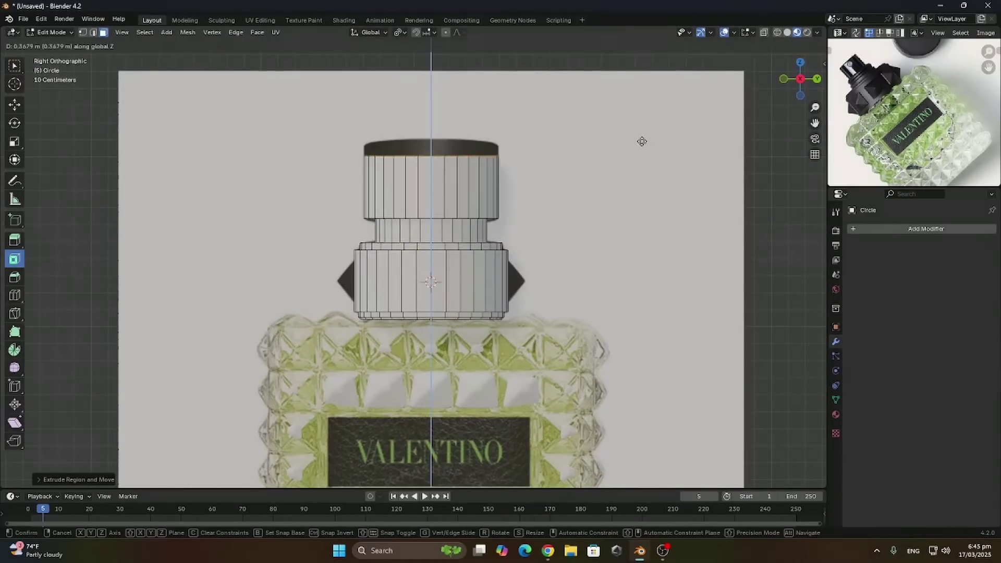
pyautogui.click(642, 125)
# Return to Object Mode and hide the Valentino reference picture
pyautogui.press('Tab')
pyautogui.moveTo(516, 232); pyautogui.dragTo(495, 277, button='middle')
pyautogui.click(618, 286)
pyautogui.press('h')
pyautogui.scroll(-4, 574, 305)
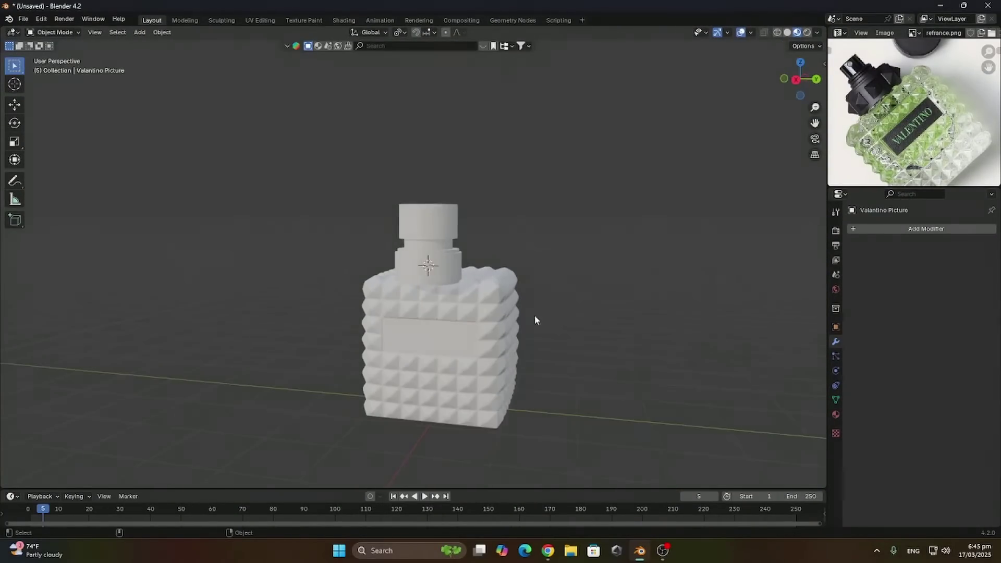
pyautogui.moveTo(534, 315); pyautogui.dragTo(449, 323, button='middle')
# Move the cap along X in the back view to centre it over the bottle body
pyautogui.click(806, 83)
pyautogui.press('g')
pyautogui.press('x')
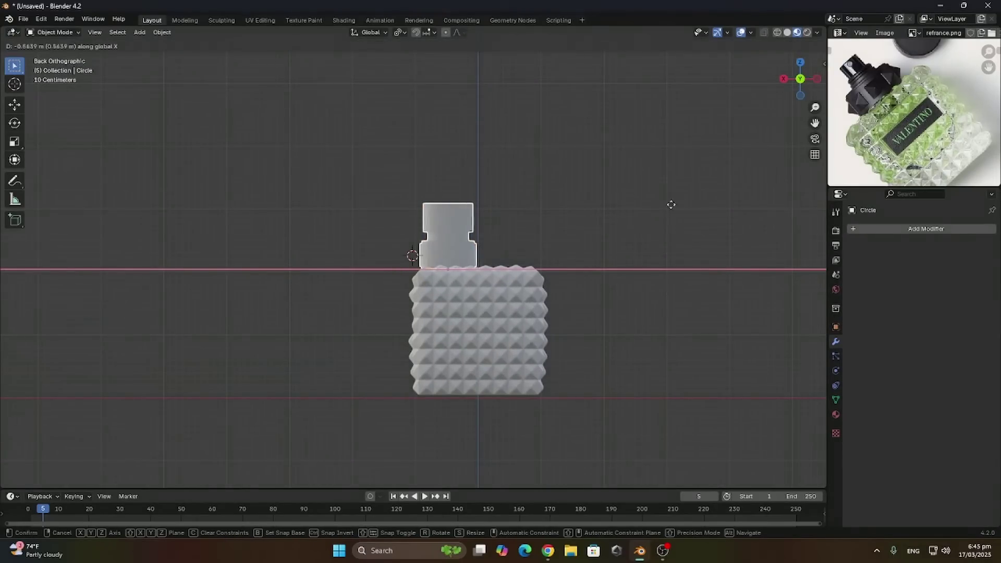
pyautogui.click(771, 213)
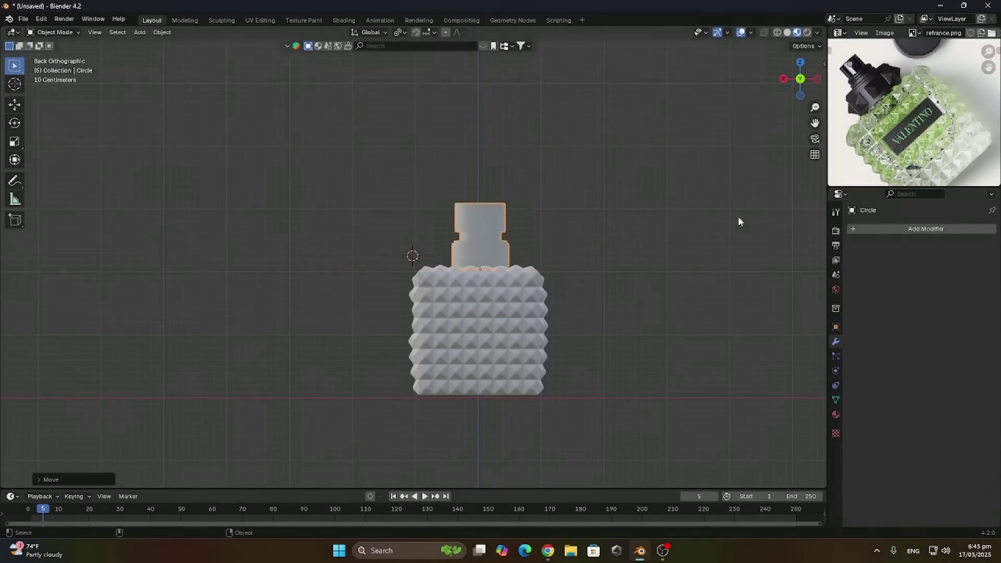
pyautogui.press('g')
pyautogui.press('x')
pyautogui.click(732, 217)
# Apply Shade Auto Smooth to the cap object
pyautogui.moveTo(561, 292); pyautogui.dragTo(501, 308, button='middle')
pyautogui.scroll(5, 389, 339)
pyautogui.keyDown('shift'); pyautogui.moveTo(388, 339); pyautogui.dragTo(450, 301, button='middle'); pyautogui.keyUp('shift')
pyautogui.click(450, 301)
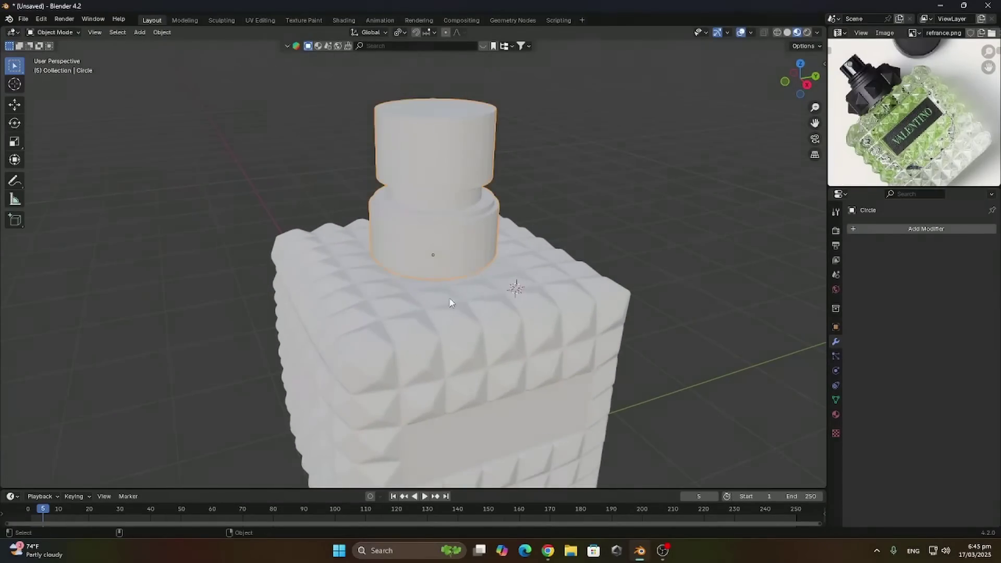
pyautogui.click(450, 301)
pyautogui.click(457, 255)
pyautogui.rightClick(454, 256)
pyautogui.click(428, 266)
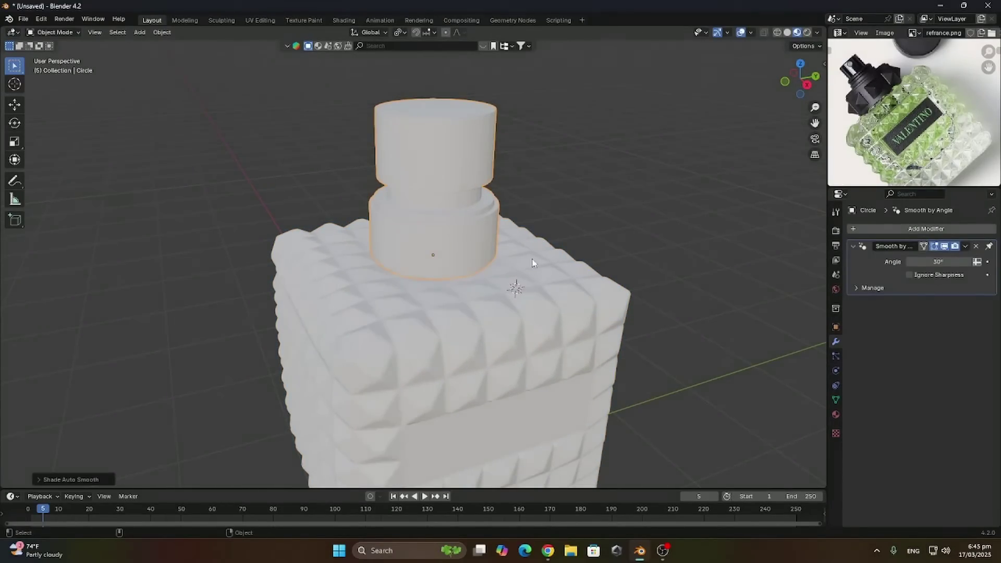
# Apply the cap's object transform and add a Bevel modifier to it
pyautogui.hotkey('ctrl', 'a')
pyautogui.click(583, 257)
pyautogui.click(884, 227)
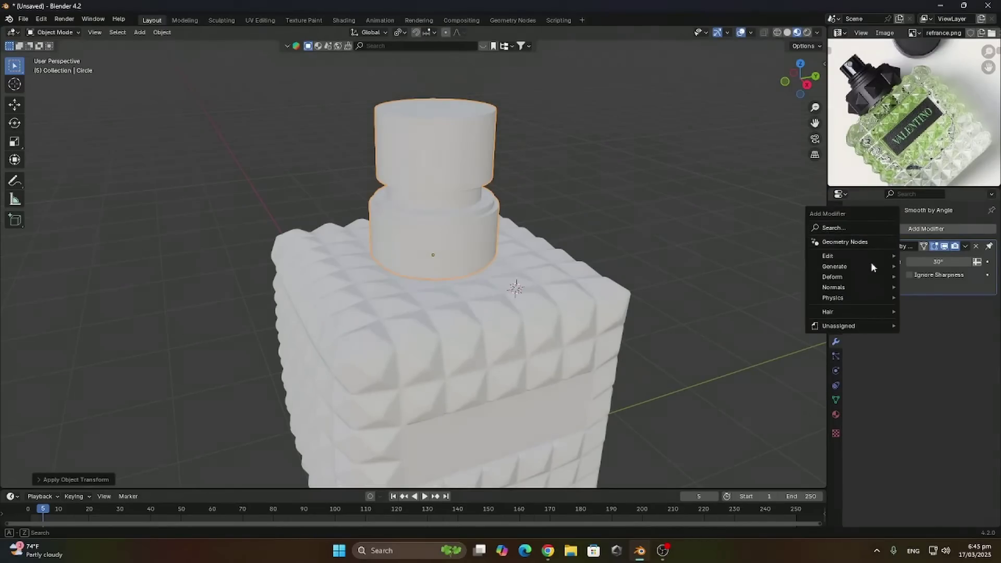
pyautogui.click(876, 227)
pyautogui.click(834, 252)
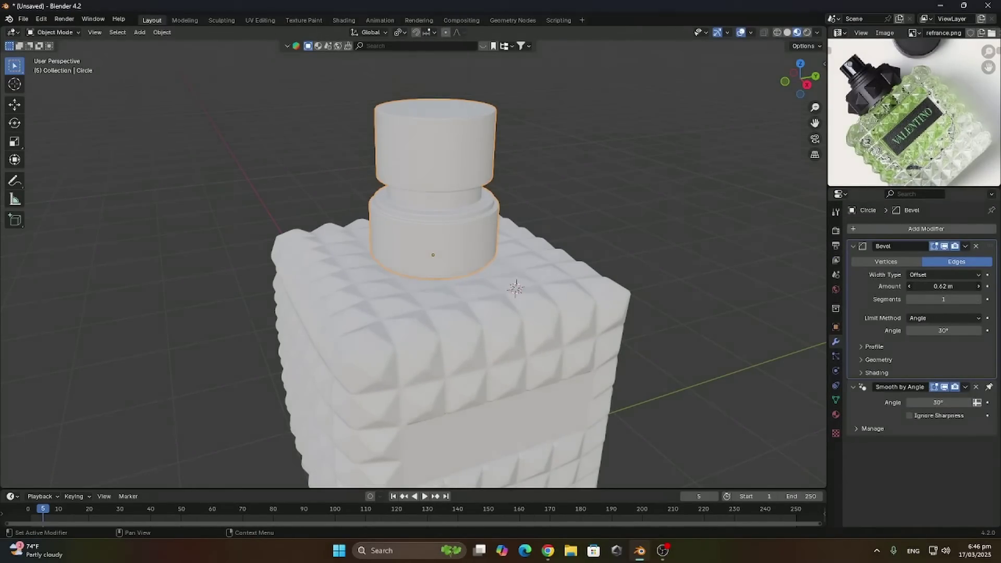
# Isolate the cap in local view and try a bevel amount of 0.025 m
pyautogui.scroll(4, 511, 266)
pyautogui.press('Tab')
pyautogui.press('Tab')
pyautogui.scroll(3, 471, 361)
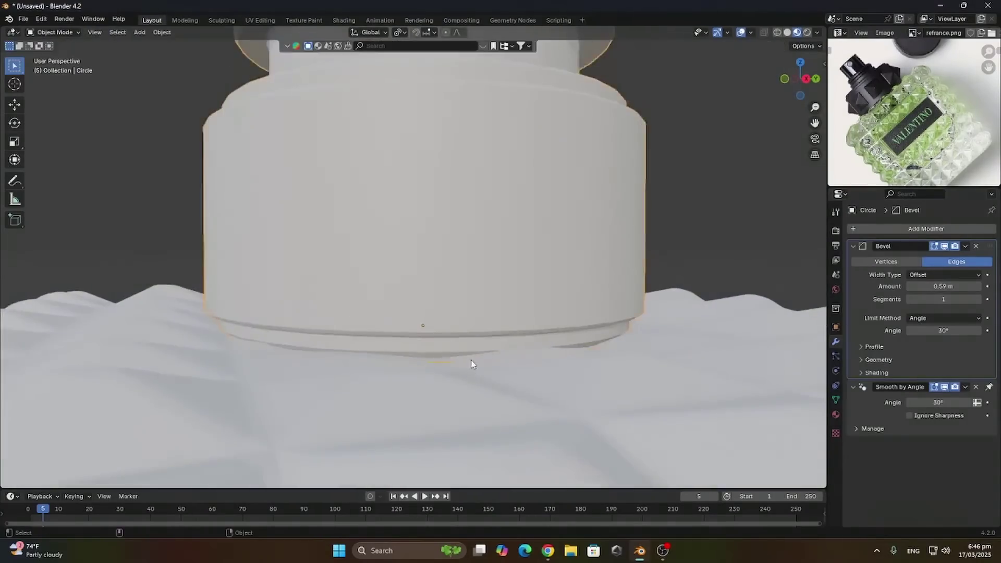
pyautogui.press('/')
pyautogui.moveTo(471, 362); pyautogui.dragTo(485, 261, button='middle')
pyautogui.moveTo(943, 286); pyautogui.dragTo(928, 287)
pyautogui.doubleClick(944, 286)
pyautogui.write('0.025')
pyautogui.press('Return')
# Set the cap's bevel to 3 segments with an amount of 0.004 m
pyautogui.moveTo(569, 396); pyautogui.dragTo(665, 278, button='middle')
pyautogui.doubleClick(933, 286)
pyautogui.click(927, 287)
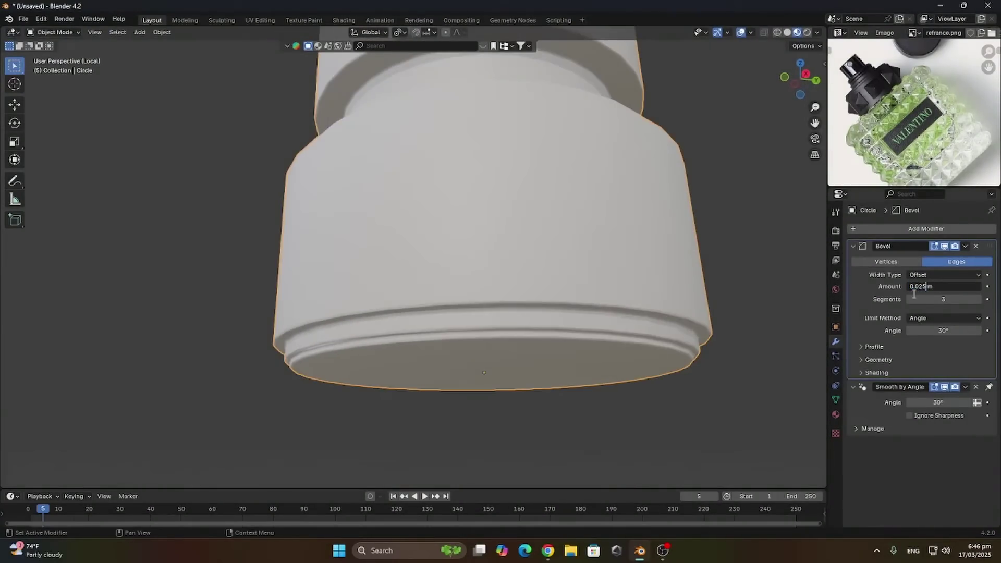
pyautogui.write('0.004')
pyautogui.press('Return')
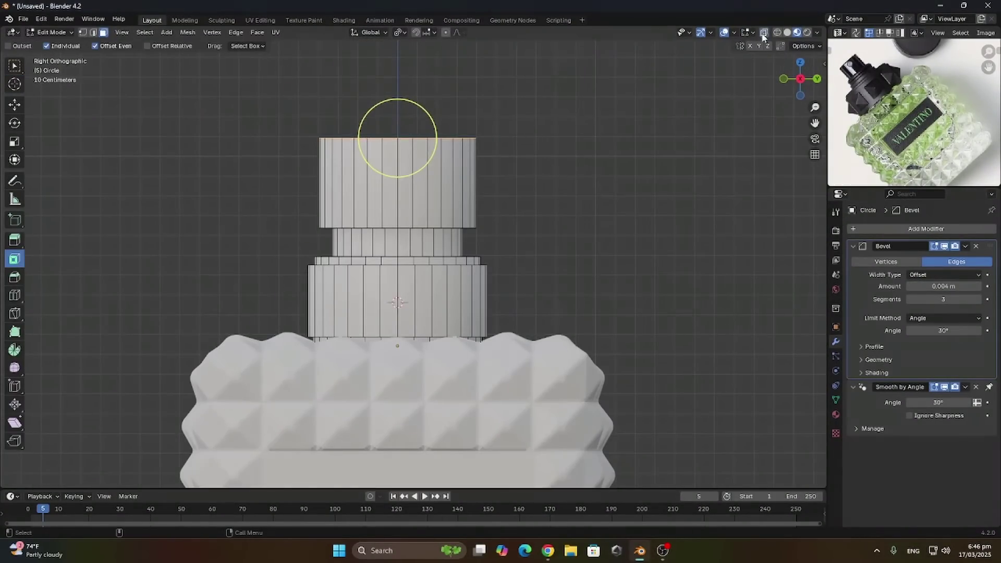
# Select all faces of the upper cap cylinder, separate them into their own object, and return to Object Mode
pyautogui.moveTo(561, 240); pyautogui.dragTo(146, 123)
pyautogui.keyDown('shift'); pyautogui.moveTo(436, 168); pyautogui.dragTo(450, 195, button='middle'); pyautogui.keyUp('shift')
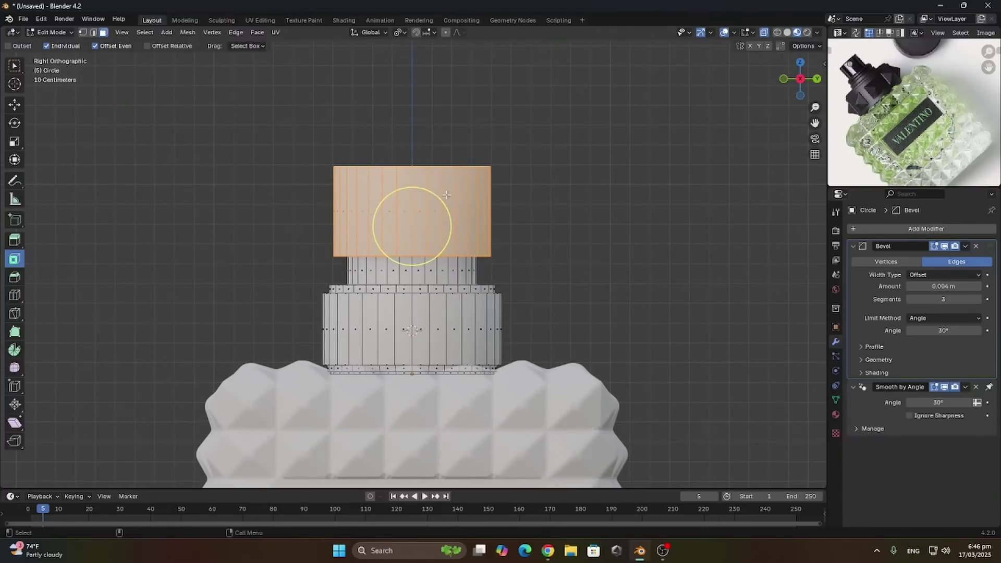
pyautogui.press('p')
pyautogui.click(447, 195)
pyautogui.press('Tab')
# Extrude the inner edge loop on the separated cap's underside upward along Z to just below the cap's top
pyautogui.click(472, 209)
pyautogui.press('Tab')
pyautogui.scroll(4, 501, 242)
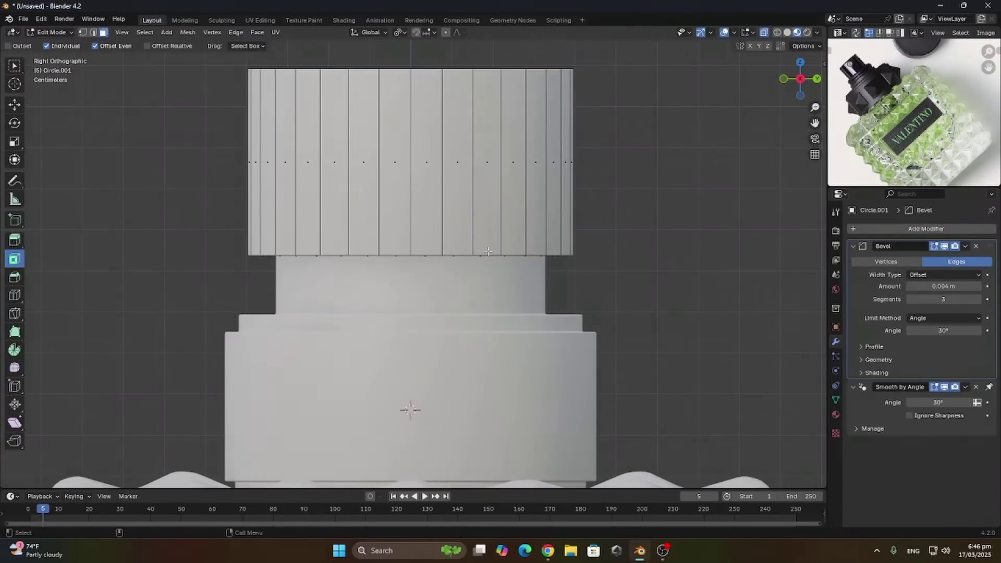
pyautogui.moveTo(304, 137); pyautogui.dragTo(379, 235, button='middle')
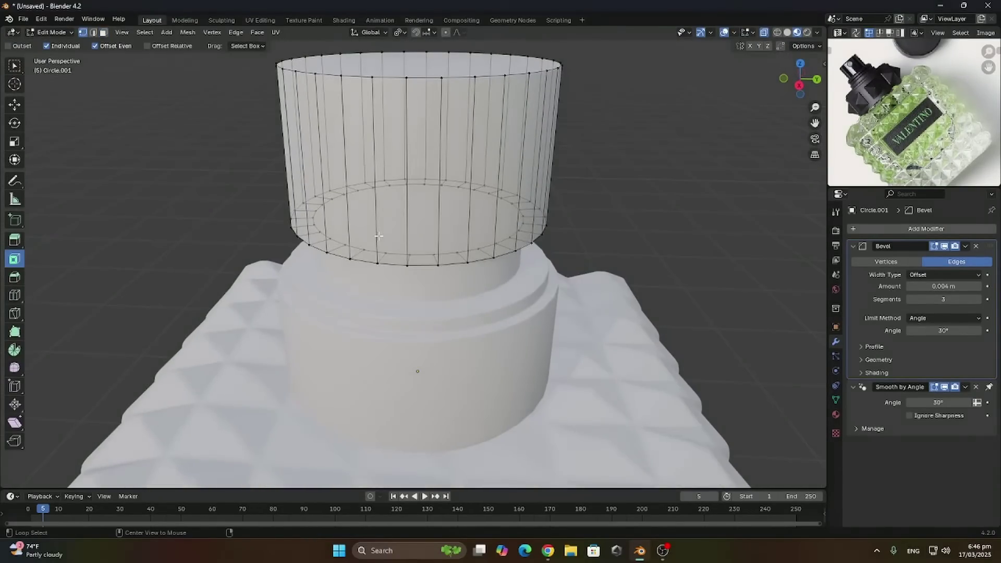
pyautogui.keyDown('alt'); pyautogui.click(366, 249); pyautogui.keyUp('alt')
pyautogui.click(799, 85)
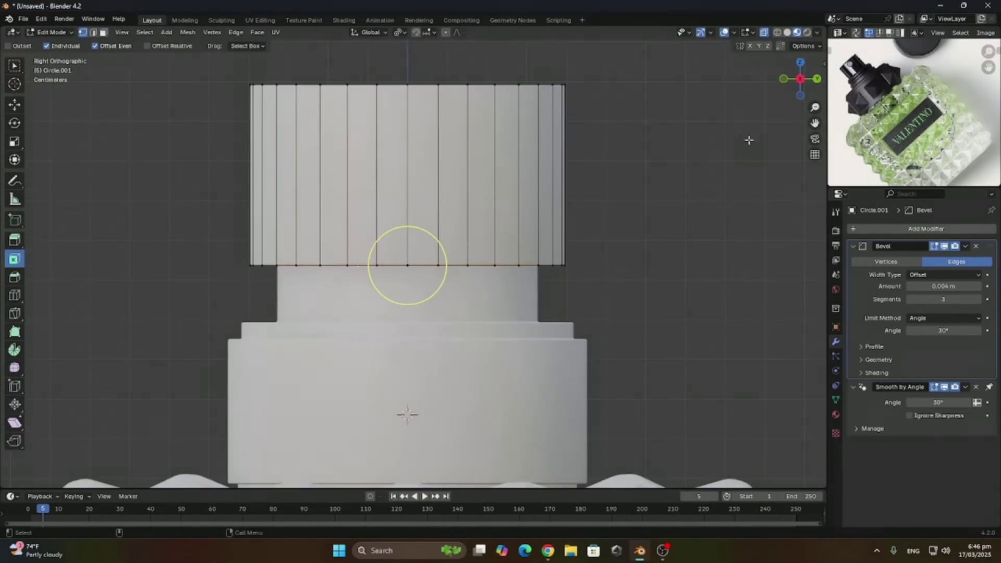
pyautogui.press('e')
pyautogui.press('z')
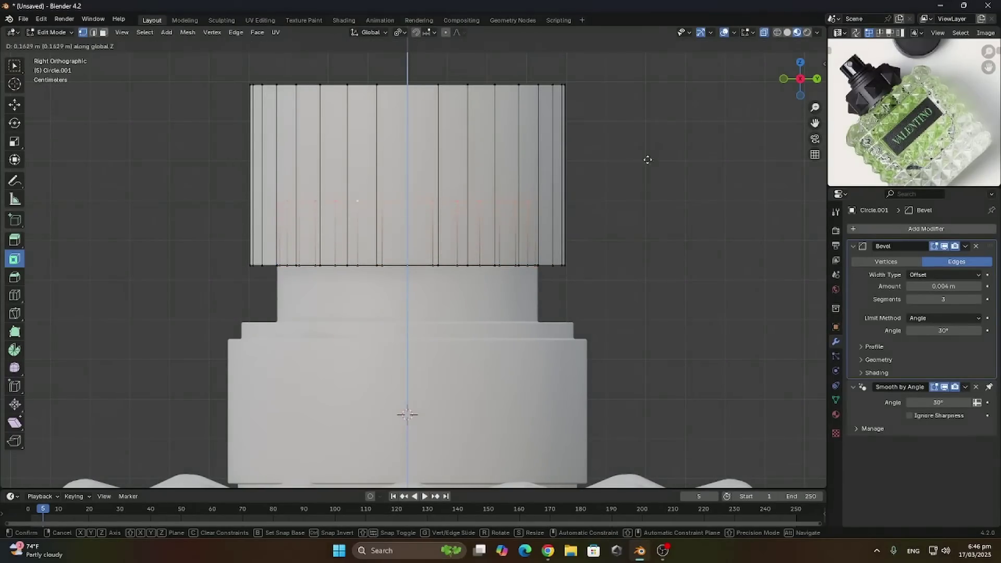
pyautogui.click(645, 77)
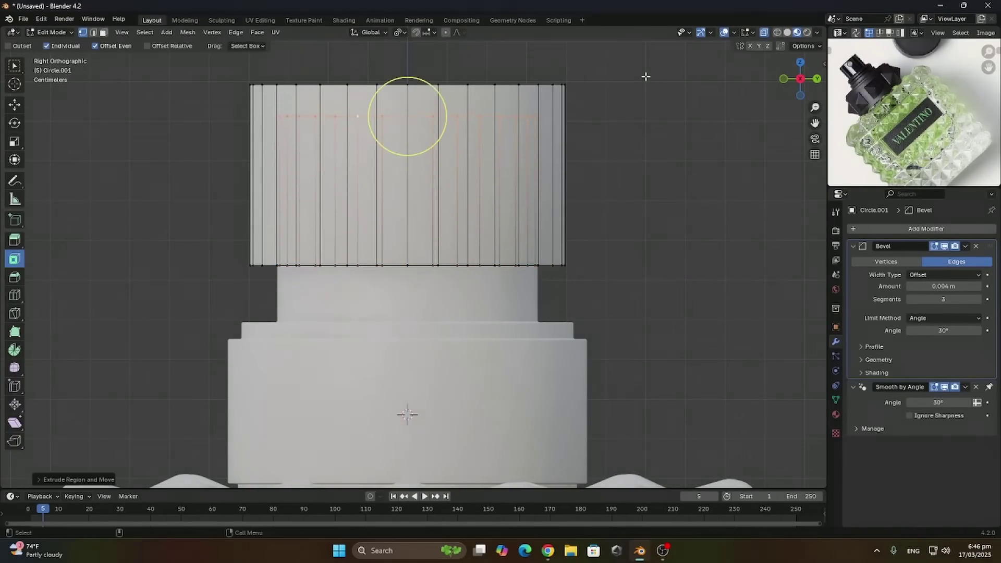
# Leave Edit Mode and apply the separated cap's object transform
pyautogui.press('Tab')
pyautogui.hotkey('ctrl', 'a')
pyautogui.click(559, 242)
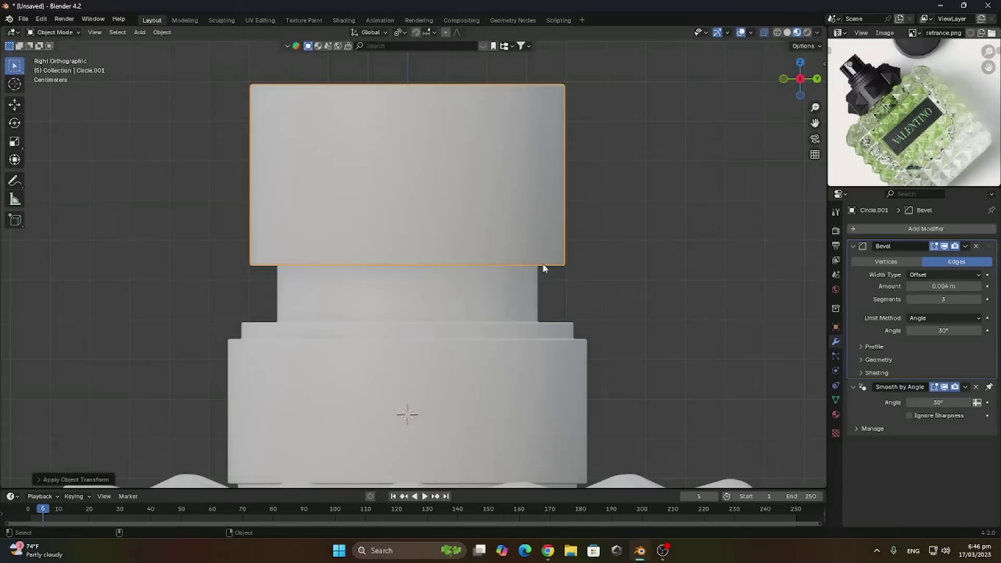
# Select the top edge loop of the collar's neck in Edit Mode and try to extrude it inward
pyautogui.click(529, 278)
pyautogui.press('Tab')
pyautogui.moveTo(449, 255); pyautogui.dragTo(249, 235)
pyautogui.moveTo(452, 253); pyautogui.dragTo(454, 290, button='middle')
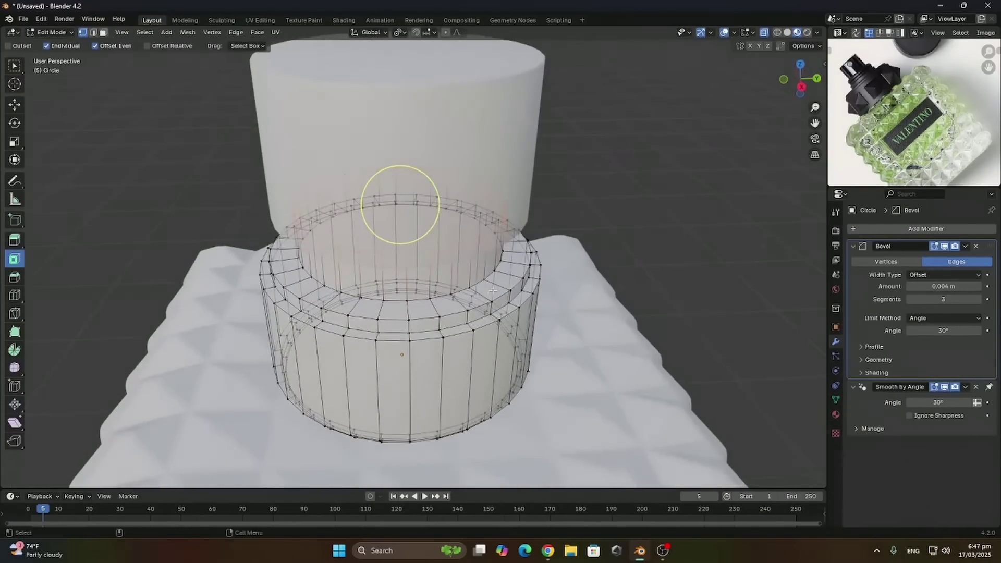
pyautogui.press('e')
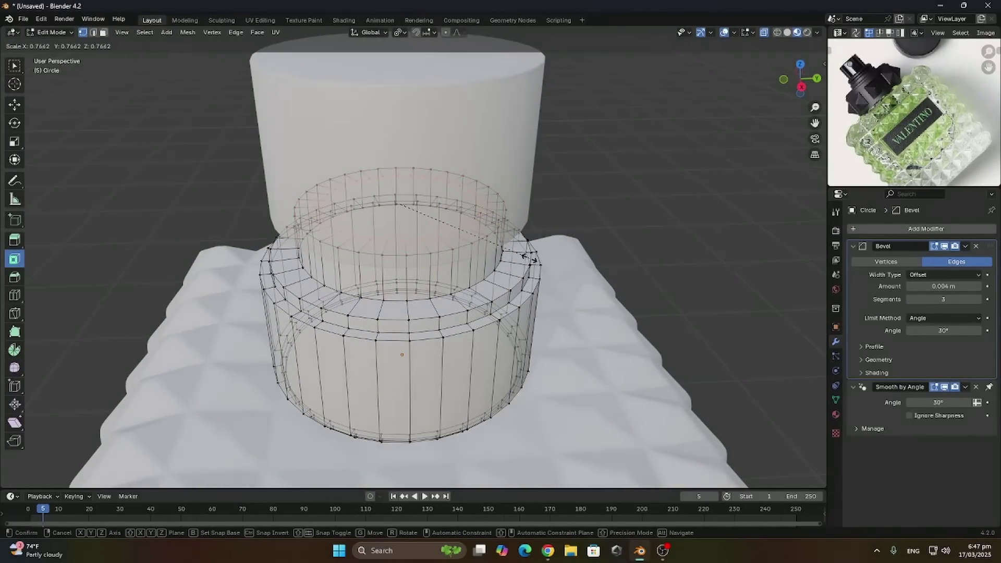
pyautogui.rightClick(526, 256)
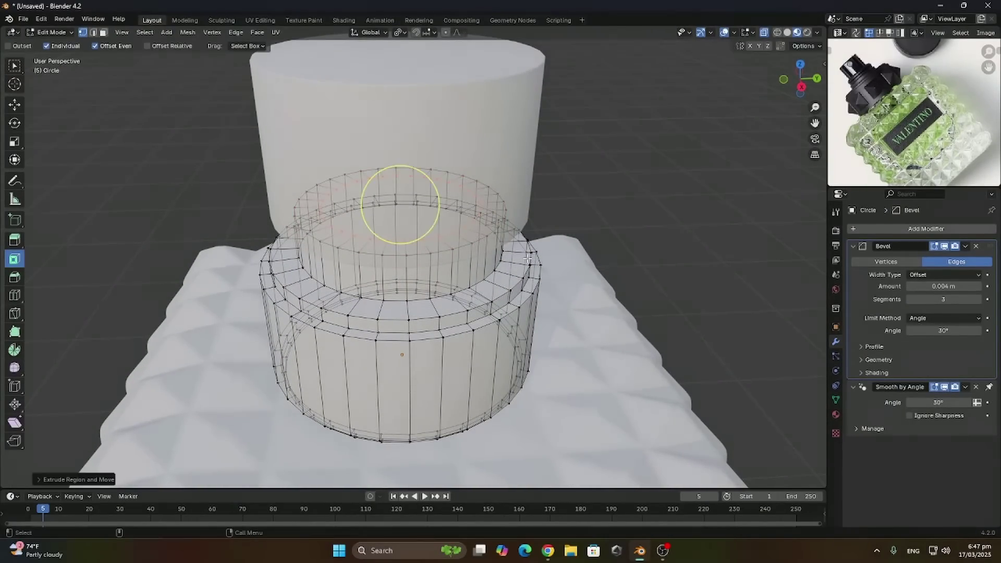
pyautogui.scroll(-4, 542, 257)
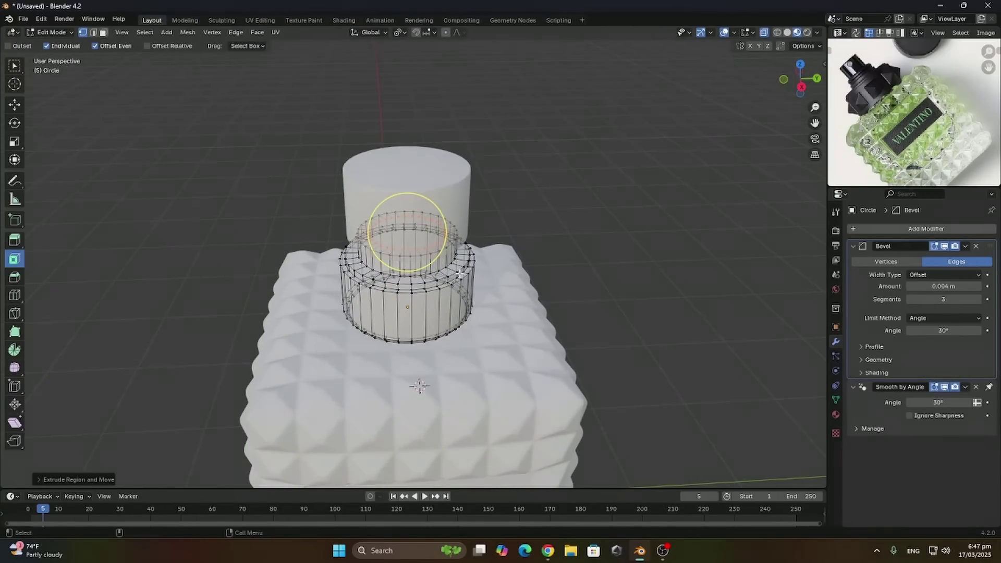
# Hide the separated upper cap and reopen the collar mesh for editing in the right orthographic view
pyautogui.press('Tab')
pyautogui.click(469, 209)
pyautogui.press('h')
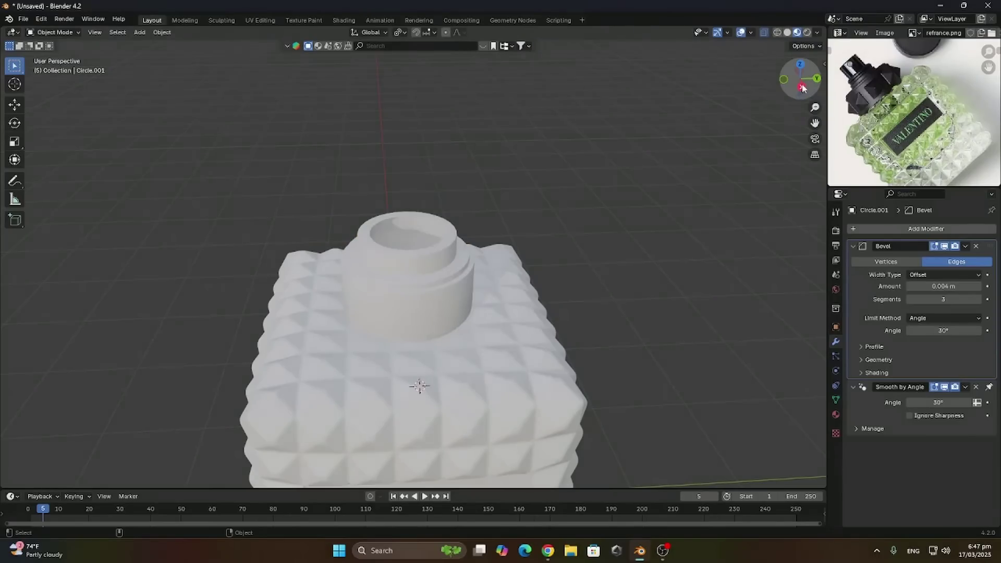
pyautogui.click(801, 87)
pyautogui.scroll(4, 533, 208)
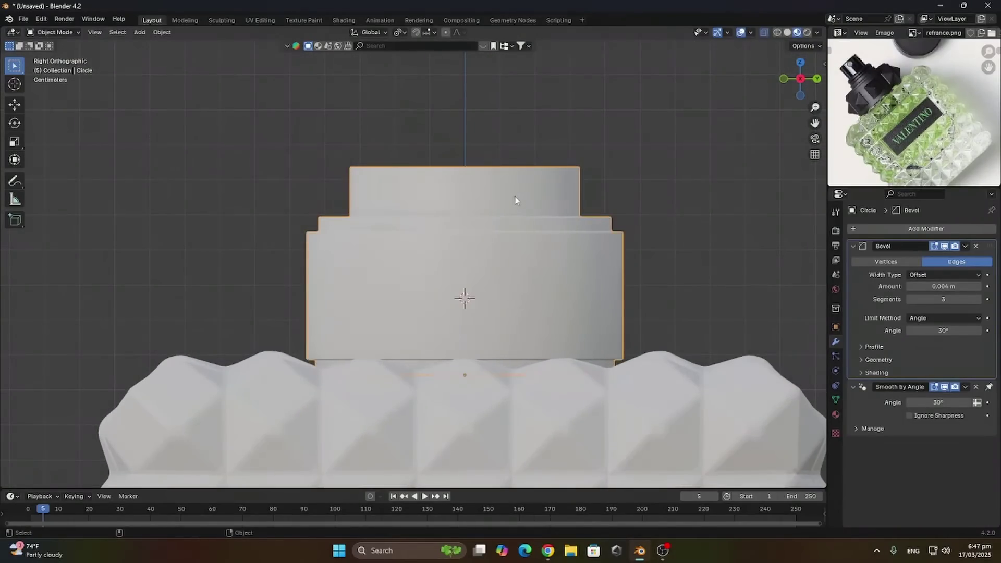
pyautogui.press('Tab')
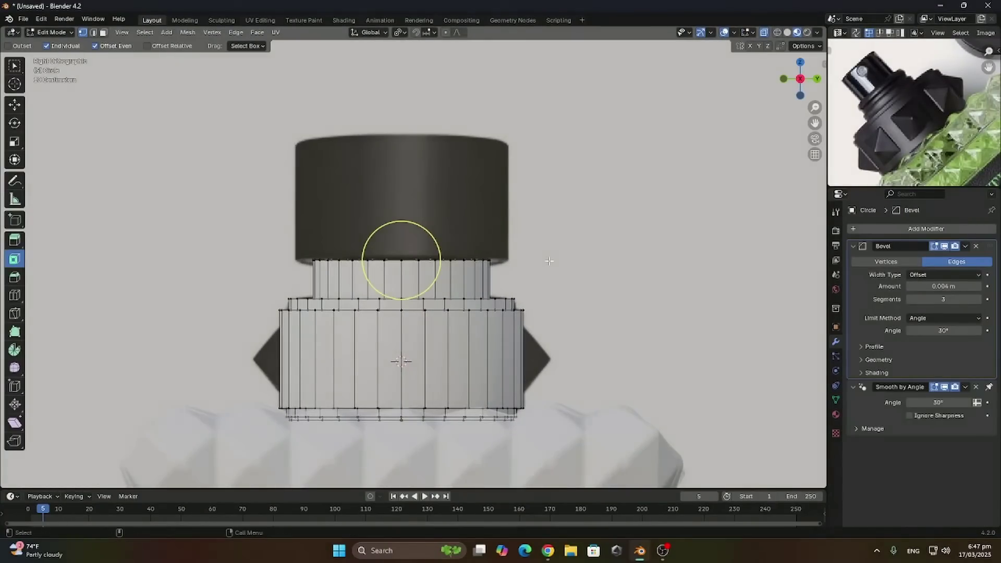
# Extrude the neck's top edge loop upward and inward into two short stacked tiers, the upper one narrower
pyautogui.press('e')
pyautogui.press('z')
pyautogui.click(558, 192)
pyautogui.press('e')
pyautogui.press('s')
pyautogui.click(529, 226)
pyautogui.press('e')
pyautogui.press('z')
pyautogui.click(538, 235)
# Extrude the second tier's top edge loop and scale it outward to start a slightly wider flange
pyautogui.press('e')
pyautogui.press('s')
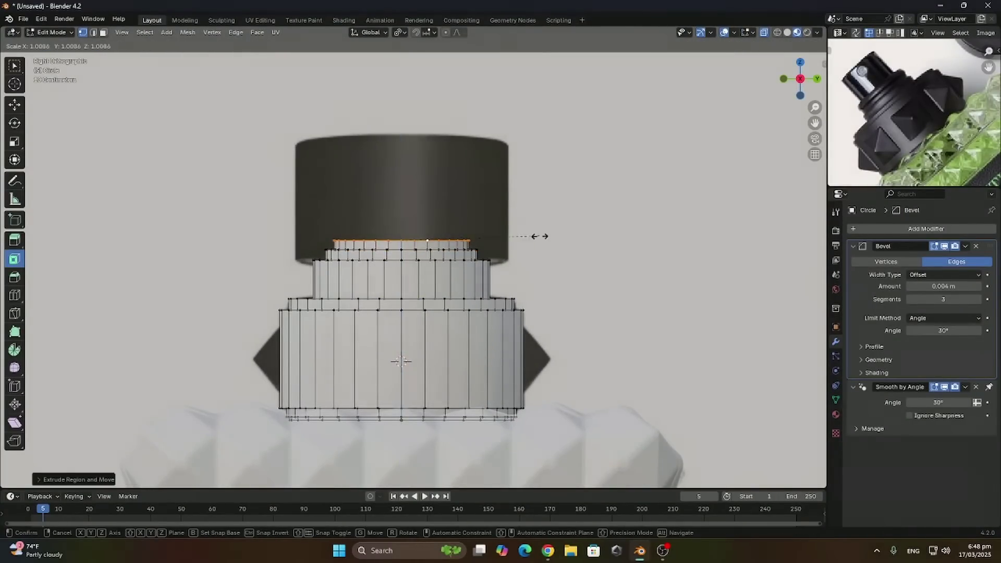
pyautogui.click(652, 265)
pyautogui.press('s')
pyautogui.click(576, 260)
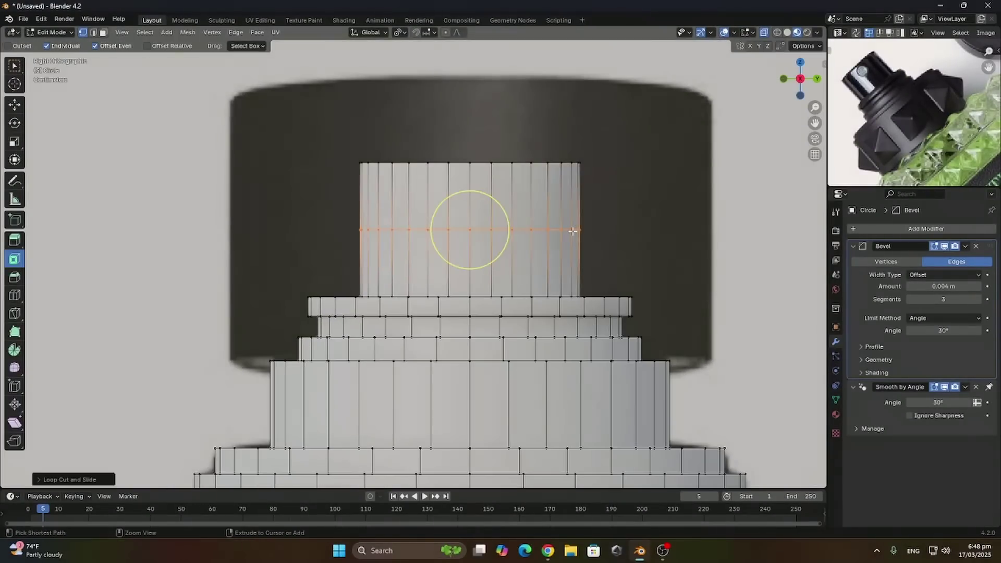
# Bevel the middle edge loop of the sprayer cylinder with 2 segments and about 0.035 m offset, and switch to face selection
pyautogui.hotkey('ctrl', 'b')
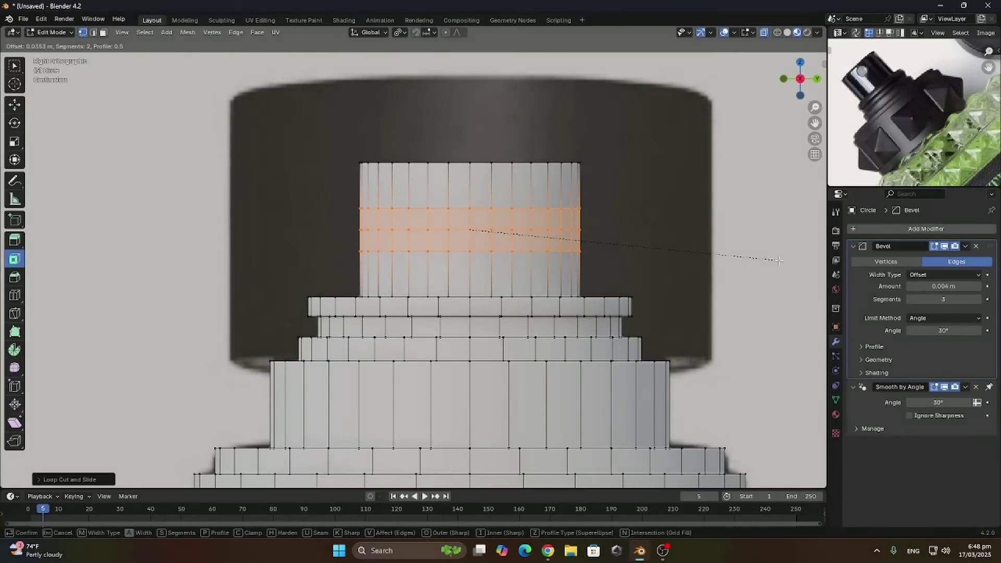
pyautogui.click(469, 229)
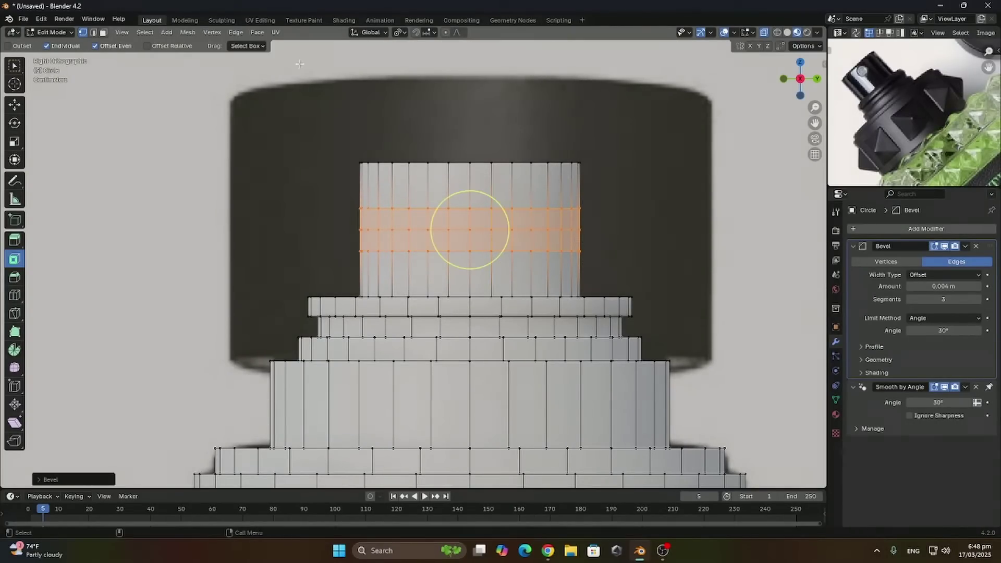
pyautogui.click(115, 33)
pyautogui.click(103, 32)
pyautogui.click(104, 32)
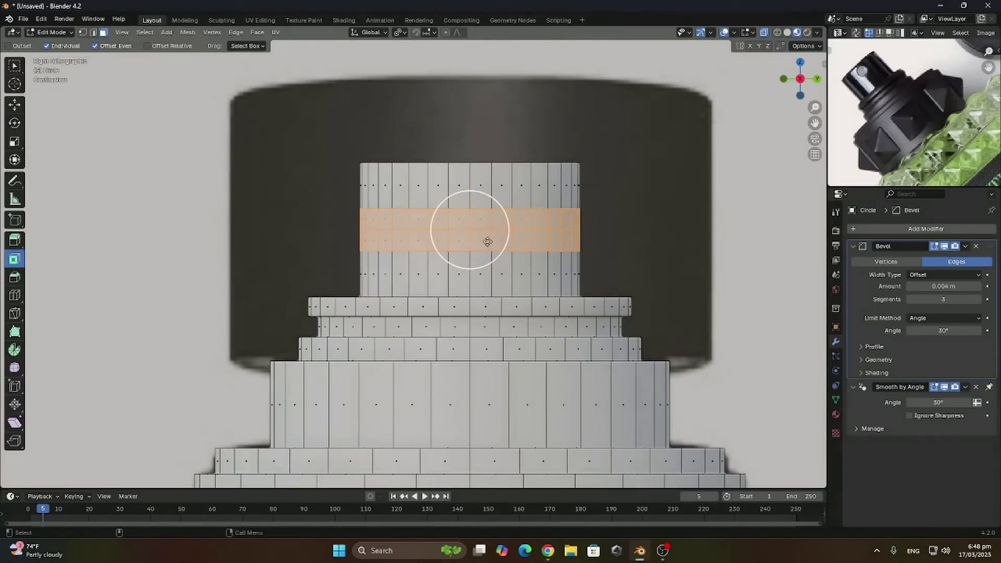
# Inset a two-by-two block of faces on the front of the sprayer cylinder's beveled band and scale it
pyautogui.click(487, 242)
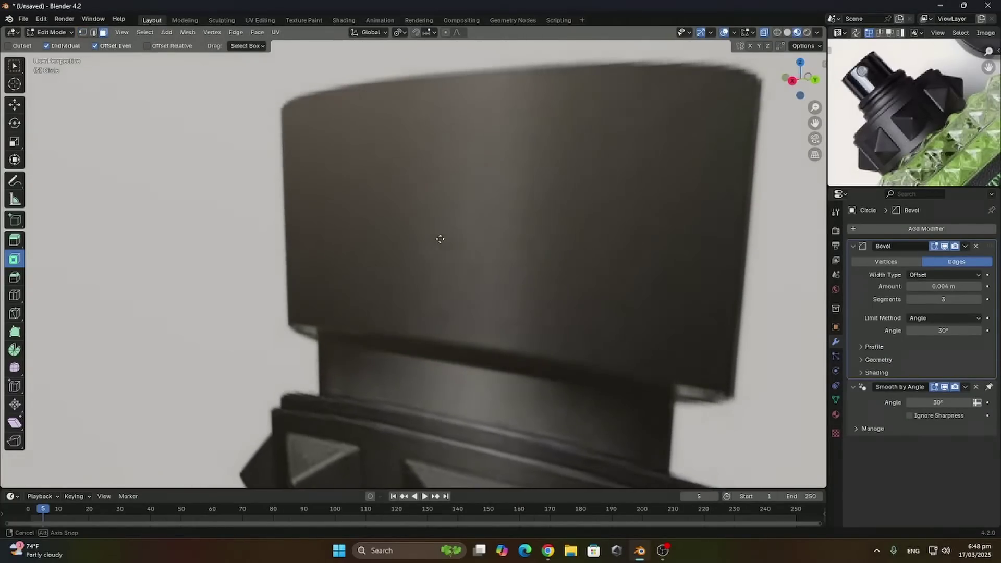
pyautogui.moveTo(235, 190); pyautogui.dragTo(281, 192)
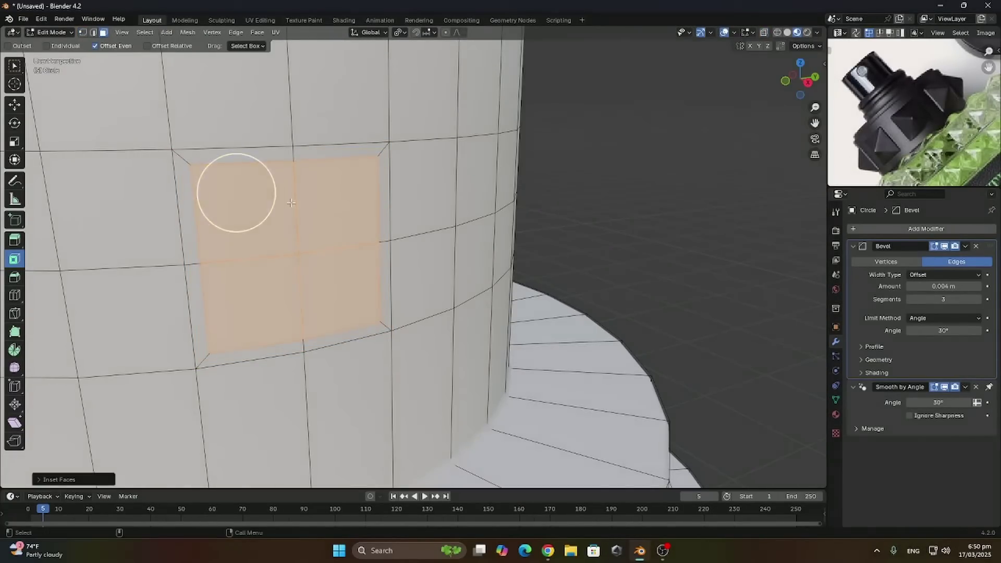
pyautogui.press('s')
pyautogui.click(432, 237)
# Subdivide the inset faces on the sprayer cylinder and reshape them into a circle with LoopTools
pyautogui.rightClick(431, 237)
pyautogui.moveTo(430, 241)
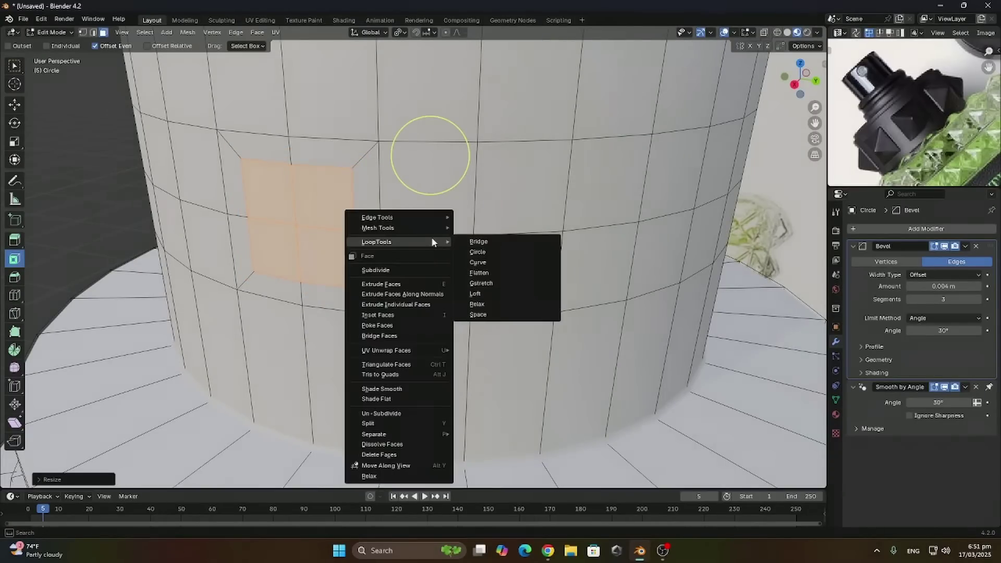
pyautogui.rightClick(290, 214)
pyautogui.click(280, 243)
pyautogui.rightClick(281, 246)
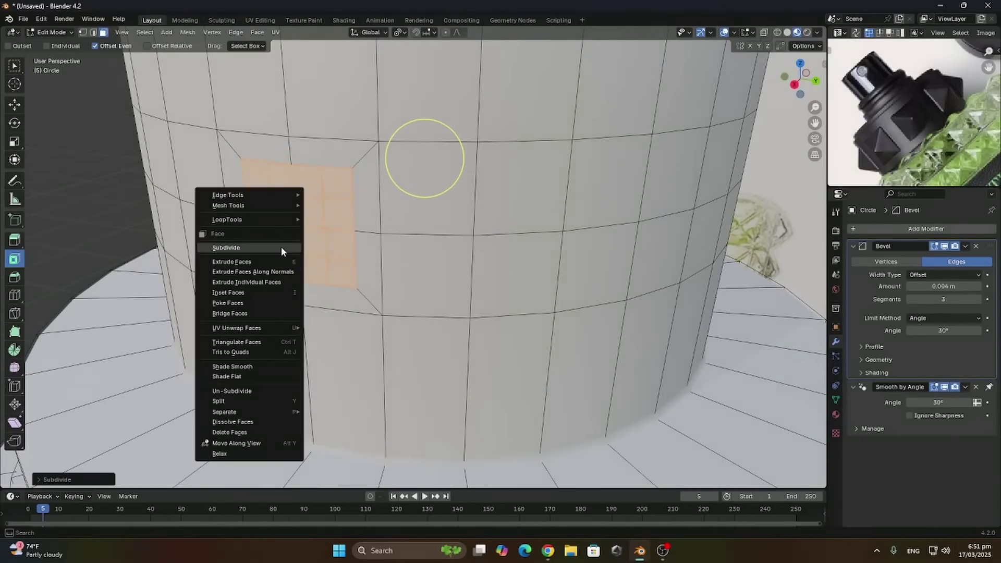
pyautogui.moveTo(279, 218)
pyautogui.click(328, 230)
pyautogui.moveTo(338, 241); pyautogui.dragTo(293, 268, button='middle')
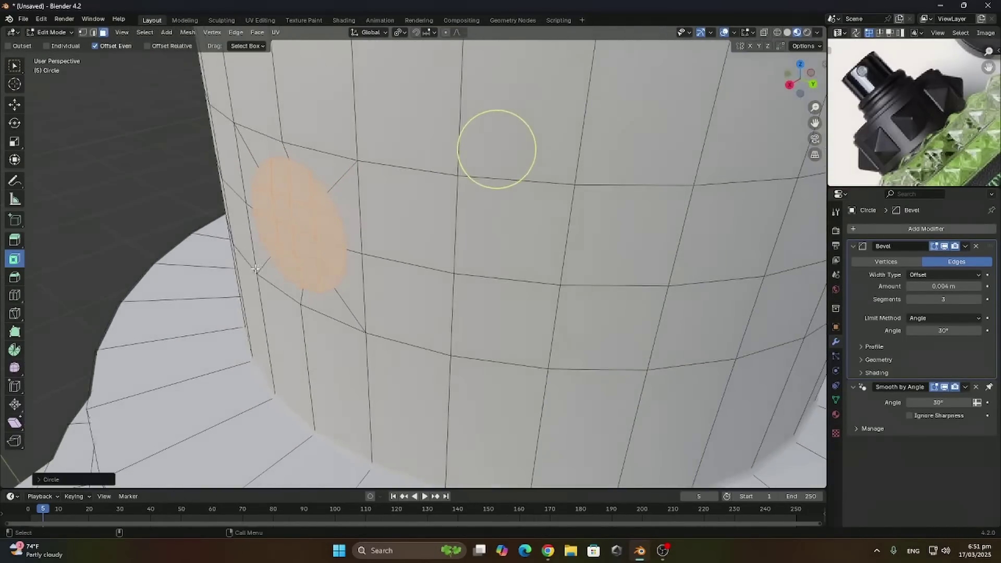
# Extrude the circular faces slightly inward into the sprayer cylinder to form a shallow nozzle recess
pyautogui.scroll(-4, 292, 271)
pyautogui.press('e')
pyautogui.click(460, 197)
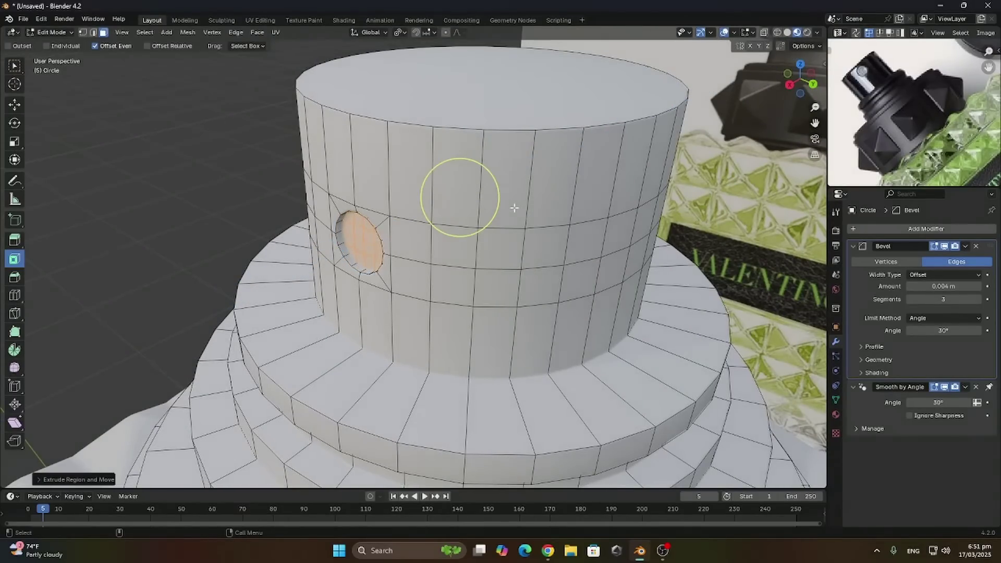
pyautogui.press('e')
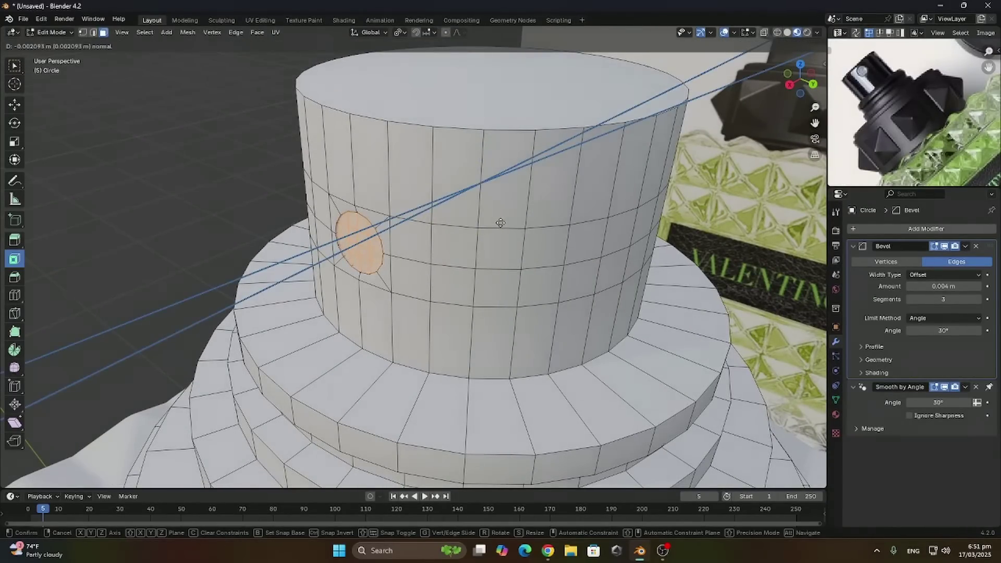
pyautogui.click(493, 208)
# Inset the recessed circle by about 0.0035 m, extrude the inner disc, and return to Object Mode
pyautogui.press('i')
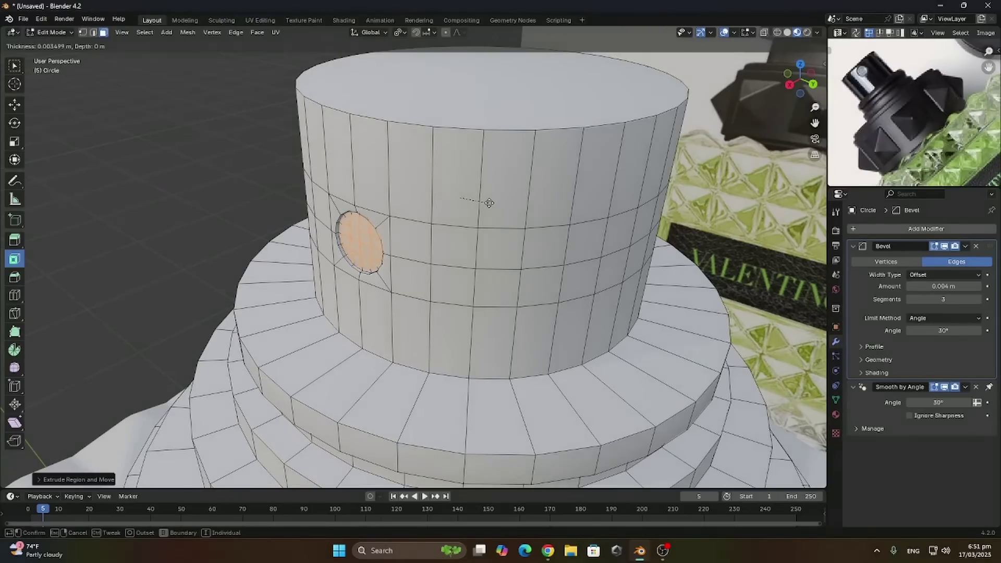
pyautogui.click(489, 203)
pyautogui.press('e')
pyautogui.click(483, 211)
pyautogui.press('Tab')
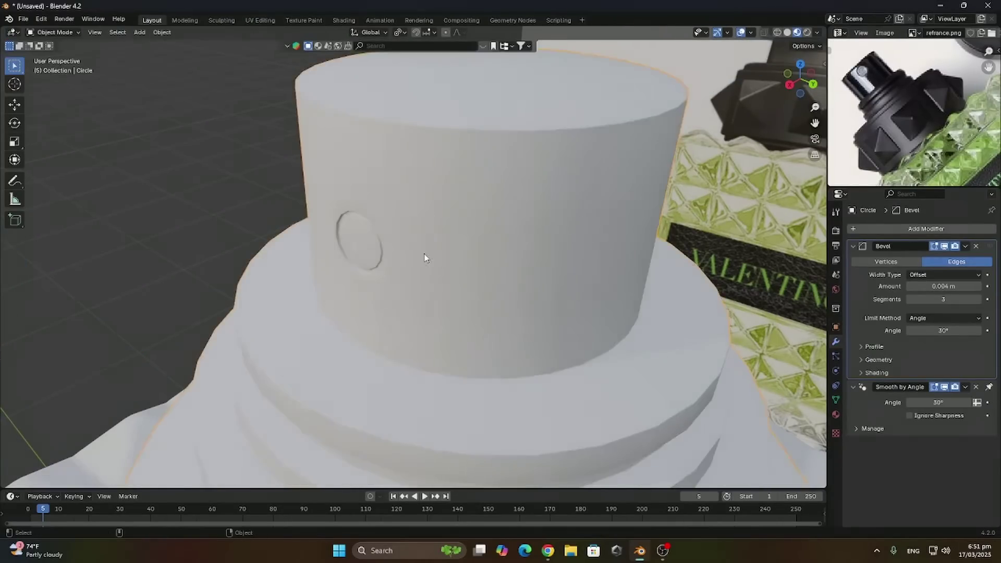
# Examine the round nozzle detail and the stepped sprayer tiers from several angles against the reference image
pyautogui.scroll(-4, 424, 255)
pyautogui.moveTo(424, 254); pyautogui.dragTo(446, 247, button='middle')
pyautogui.rightClick(445, 245)
pyautogui.click(445, 245)
pyautogui.scroll(-2, 613, 306)
pyautogui.click(613, 306)
pyautogui.moveTo(430, 304); pyautogui.dragTo(391, 335, button='middle')
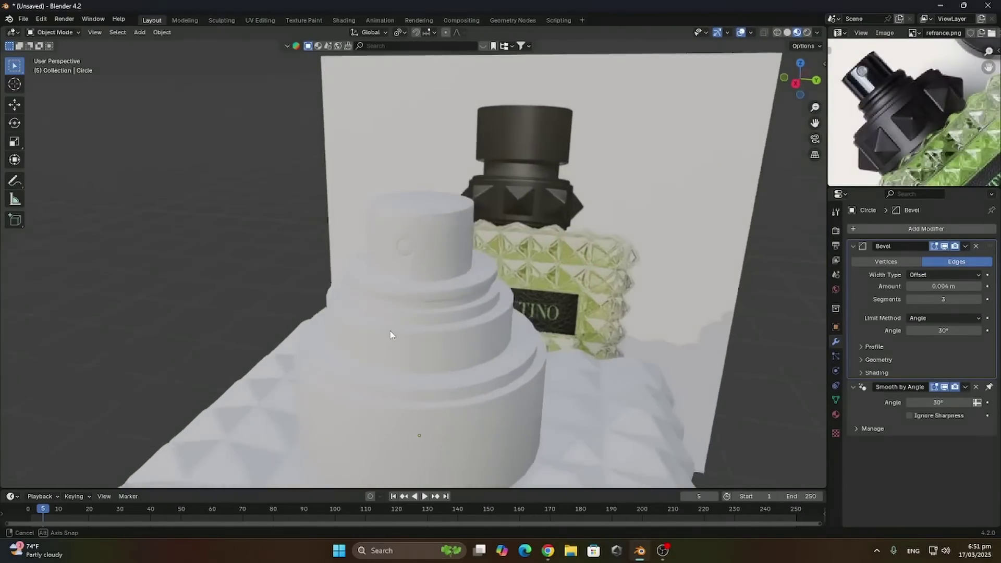
pyautogui.scroll(6, 418, 306)
pyautogui.scroll(4, 418, 252)
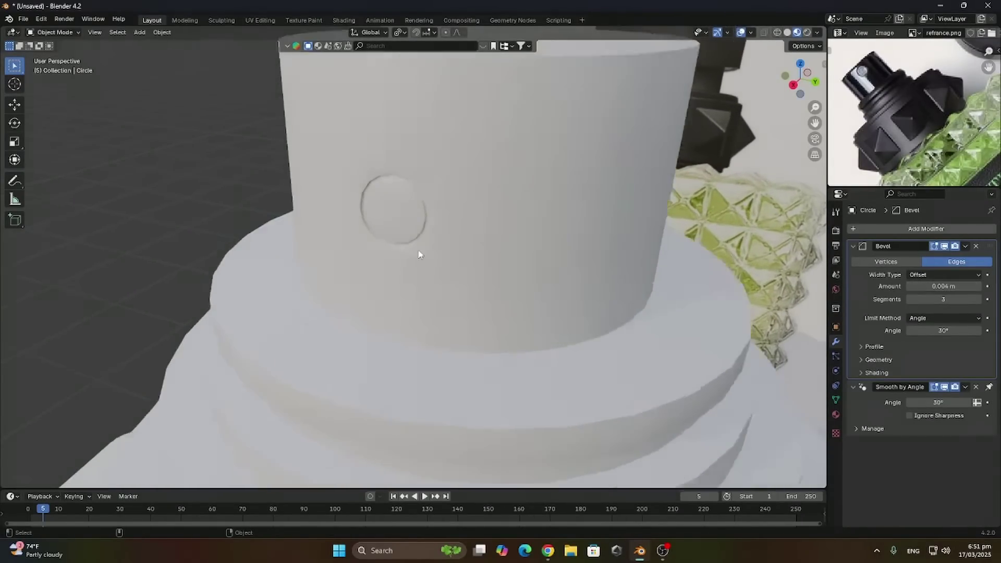
pyautogui.moveTo(409, 254)
pyautogui.mouseDown(button='middle')
pyautogui.moveTo(476, 190)
pyautogui.moveTo(411, 243)
pyautogui.mouseUp(button='middle')
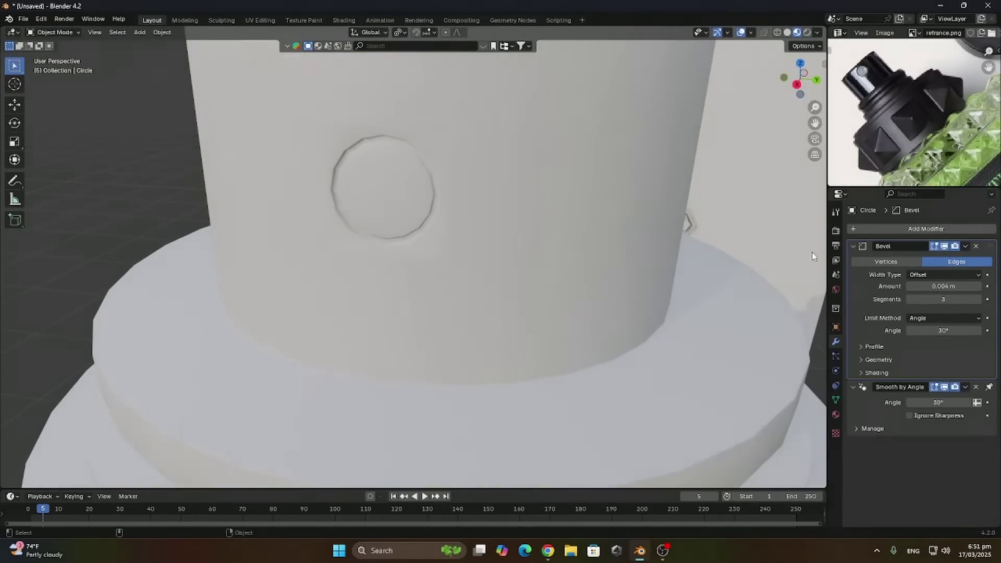
# Add a modifier found by searching for "s" to the collar and sprayer object
pyautogui.click(906, 231)
pyautogui.write('s')
pyautogui.click(888, 243)
pyautogui.scroll(-8, 508, 274)
pyautogui.moveTo(508, 274); pyautogui.dragTo(382, 280, button='middle')
pyautogui.scroll(-6, 417, 295)
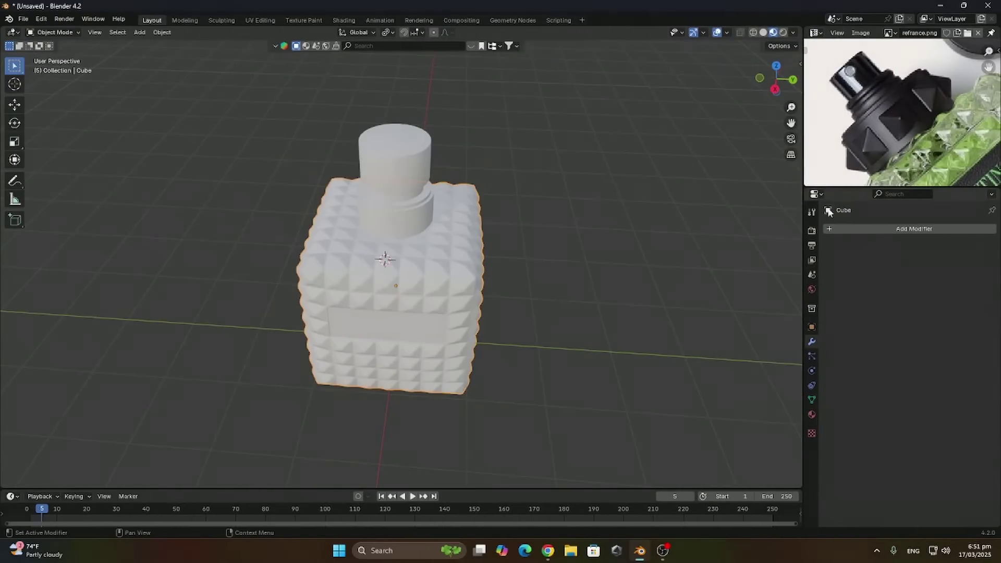
# Switch the Properties area to the Shader Editor and widen it to work on the bottle body's material nodes
pyautogui.click(811, 197)
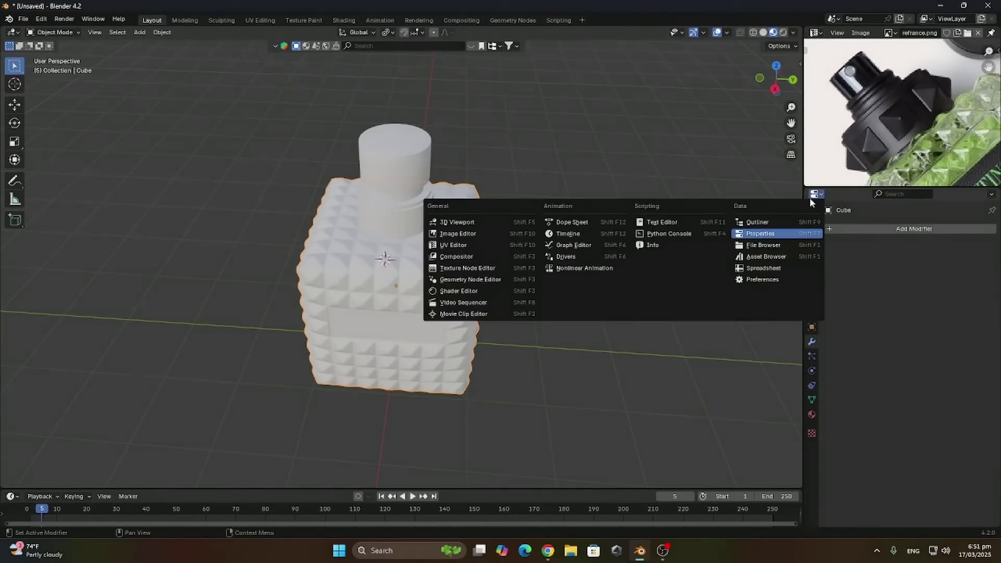
pyautogui.click(476, 291)
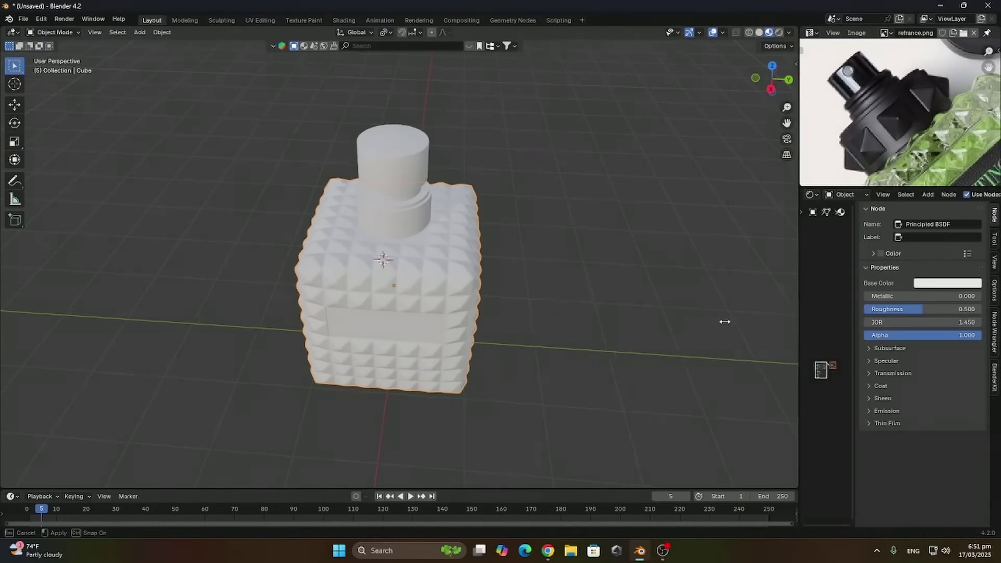
pyautogui.moveTo(802, 326); pyautogui.dragTo(652, 386)
pyautogui.scroll(2, 713, 375)
pyautogui.scroll(4, 422, 291)
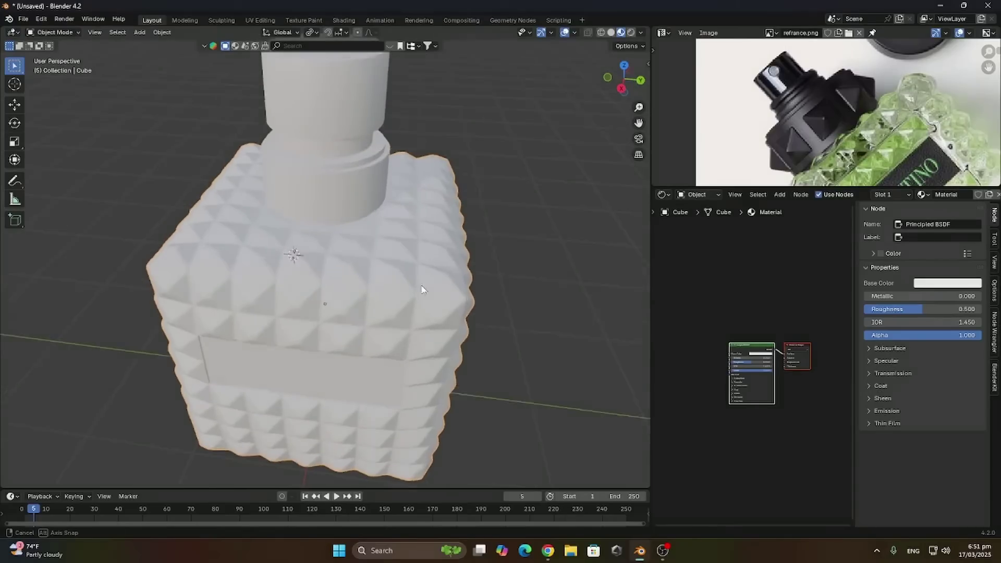
pyautogui.moveTo(447, 288); pyautogui.dragTo(428, 269, button='middle')
pyautogui.scroll(1, 748, 375)
# Replace the body material's Principled BSDF with a Glass BSDF connected to the Material Output's Surface
pyautogui.click(780, 337)
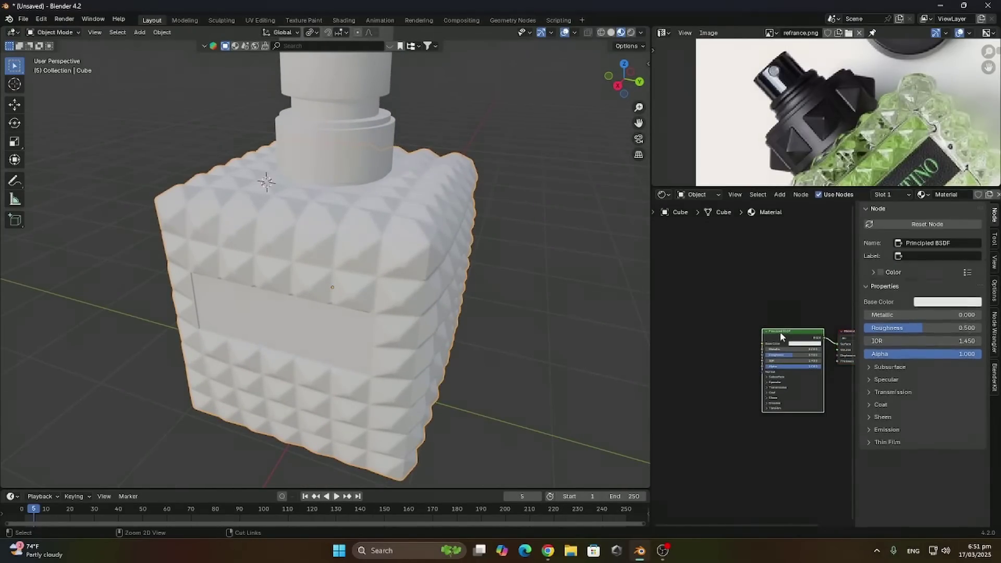
pyautogui.press('x')
pyautogui.hotkey('shift', 'a')
pyautogui.write('g')
pyautogui.click(783, 350)
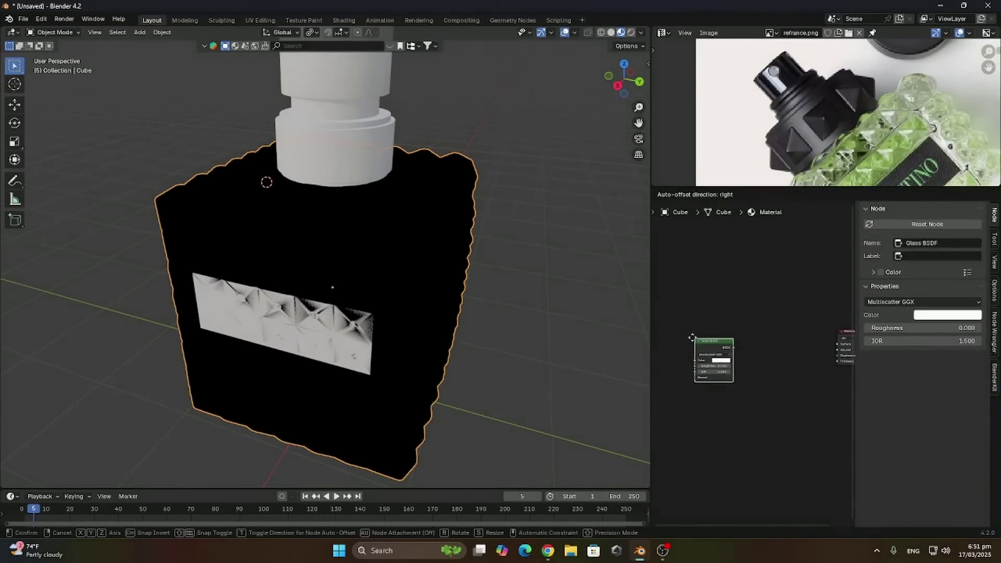
pyautogui.click(713, 360)
pyautogui.moveTo(731, 345); pyautogui.dragTo(835, 345)
# Move the Glass BSDF node farther from the Material Output and set its IOR to about 1.477
pyautogui.moveTo(716, 340); pyautogui.dragTo(670, 342)
pyautogui.scroll(6, 701, 364)
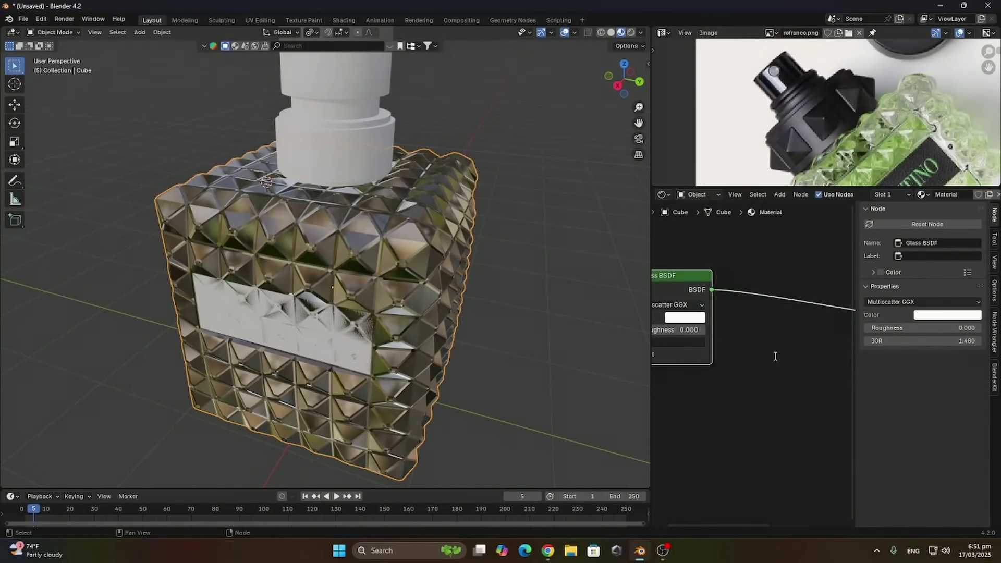
pyautogui.moveTo(710, 370); pyautogui.dragTo(776, 368, button='middle')
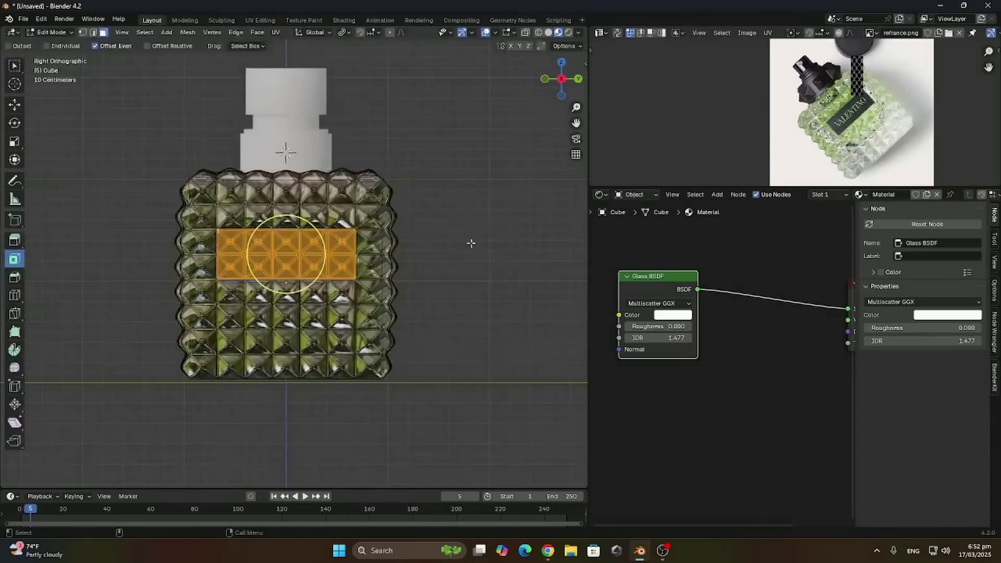
# Duplicate the body faces above the lowest two stud rows, scale the copy down slightly, and separate it as an inner shell
pyautogui.moveTo(470, 338); pyautogui.dragTo(20, 152)
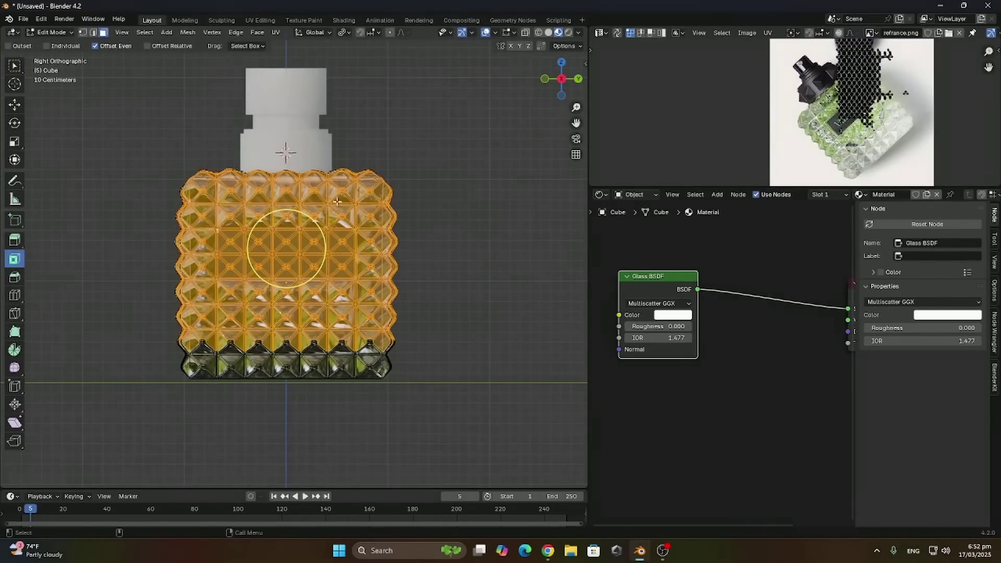
pyautogui.click(526, 33)
pyautogui.moveTo(404, 320); pyautogui.dragTo(12, 164)
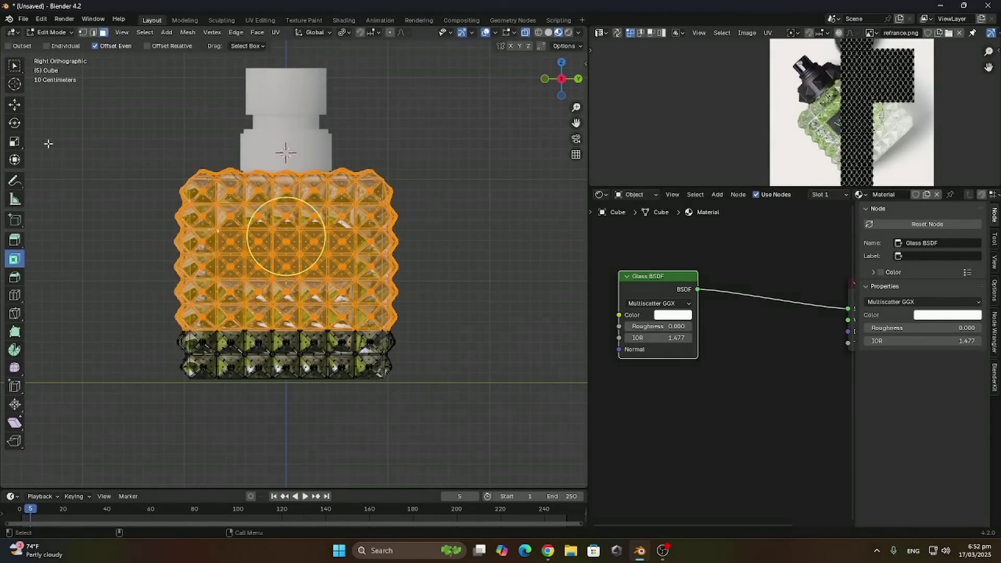
pyautogui.hotkey('shift', 'd')
pyautogui.press('s')
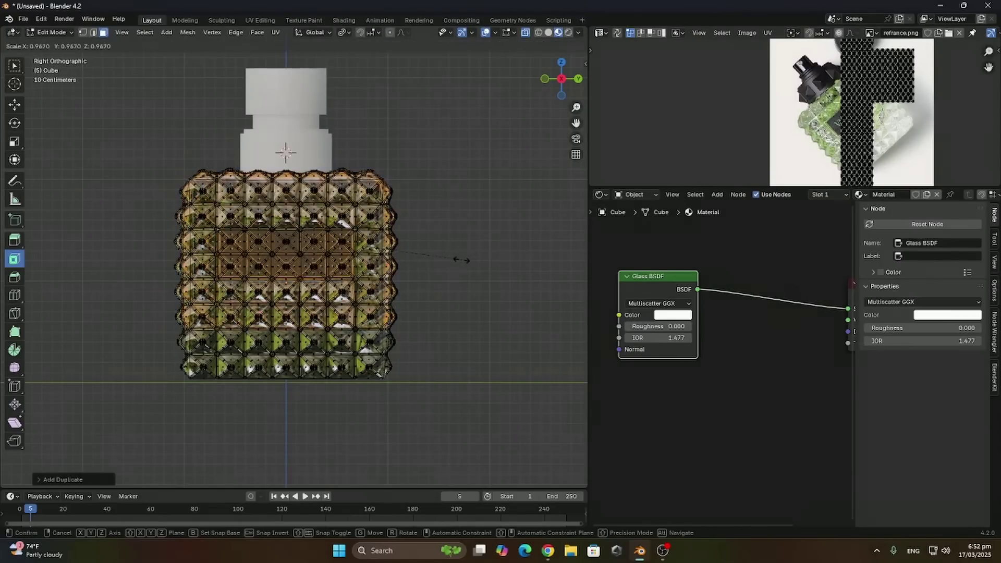
pyautogui.click(445, 255)
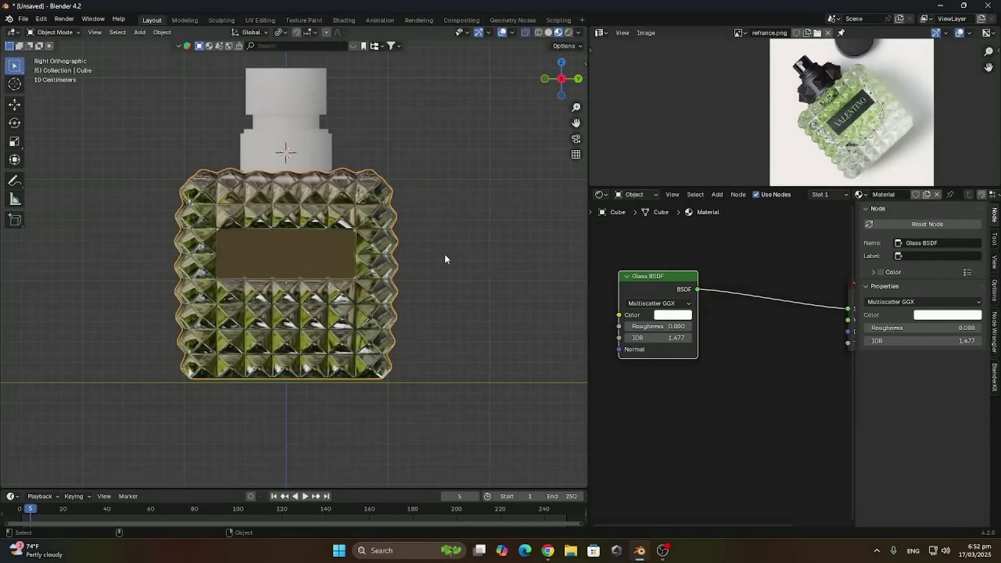
pyautogui.press('Tab')
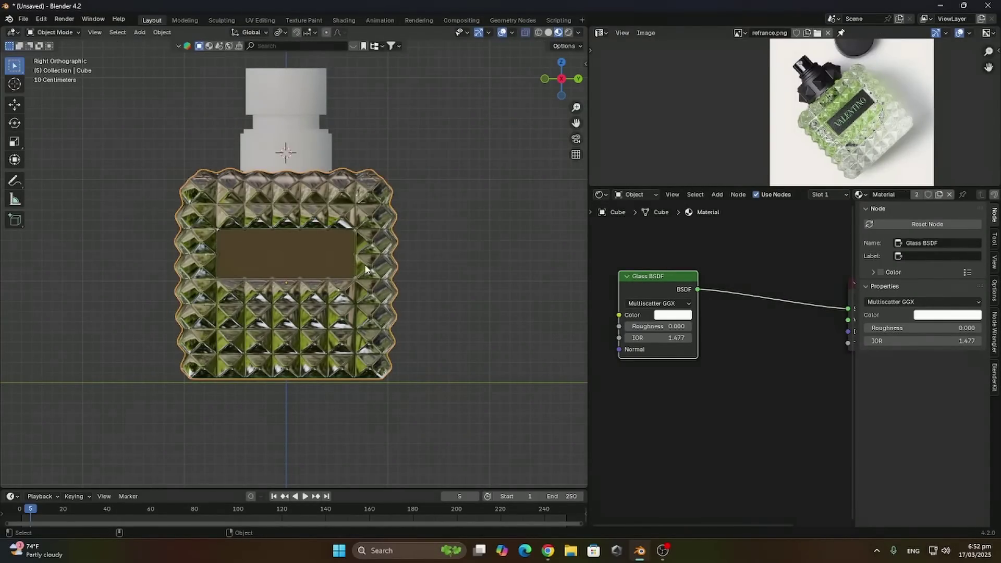
# Give the separated inner shell its own single-user copy of the glass material and reselect the outer bottle body
pyautogui.click(366, 268)
pyautogui.moveTo(396, 262); pyautogui.dragTo(563, 244, button='middle')
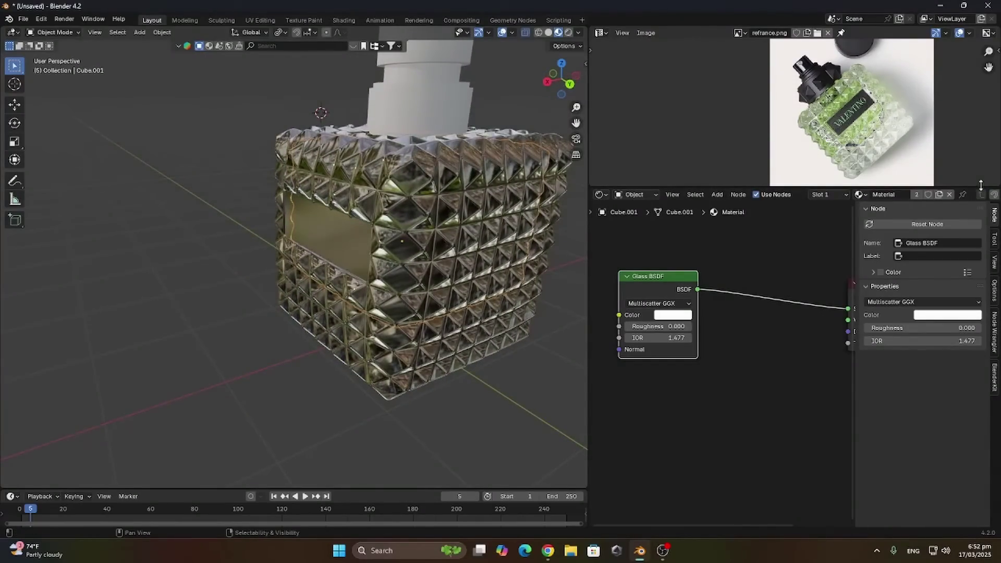
pyautogui.click(449, 277)
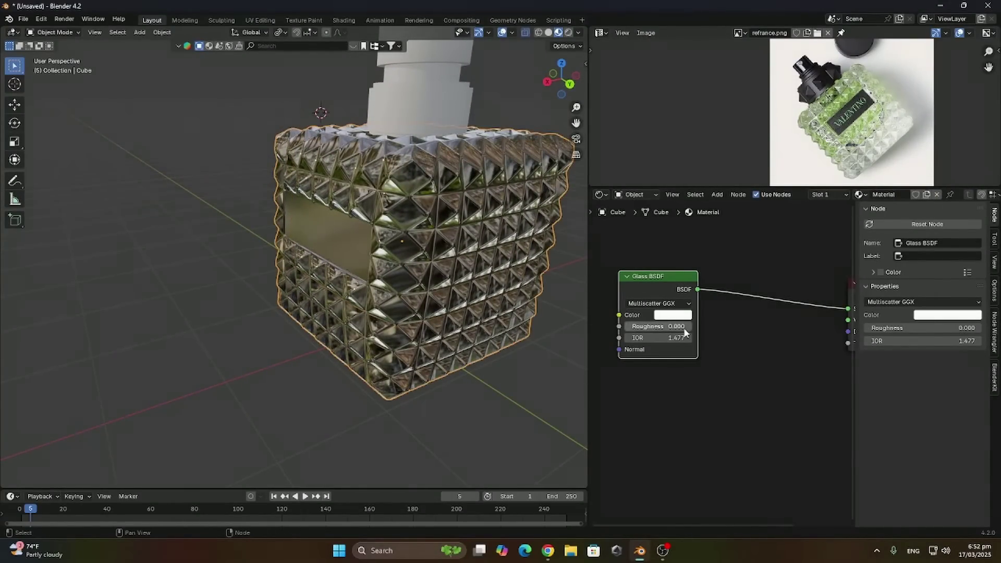
# Show the viewport in Rendered shading and set the render engine to Cycles with GPU Compute as the device
pyautogui.click(567, 33)
pyautogui.moveTo(323, 240); pyautogui.dragTo(530, 230, button='middle')
pyautogui.click(600, 195)
pyautogui.click(573, 234)
pyautogui.click(597, 230)
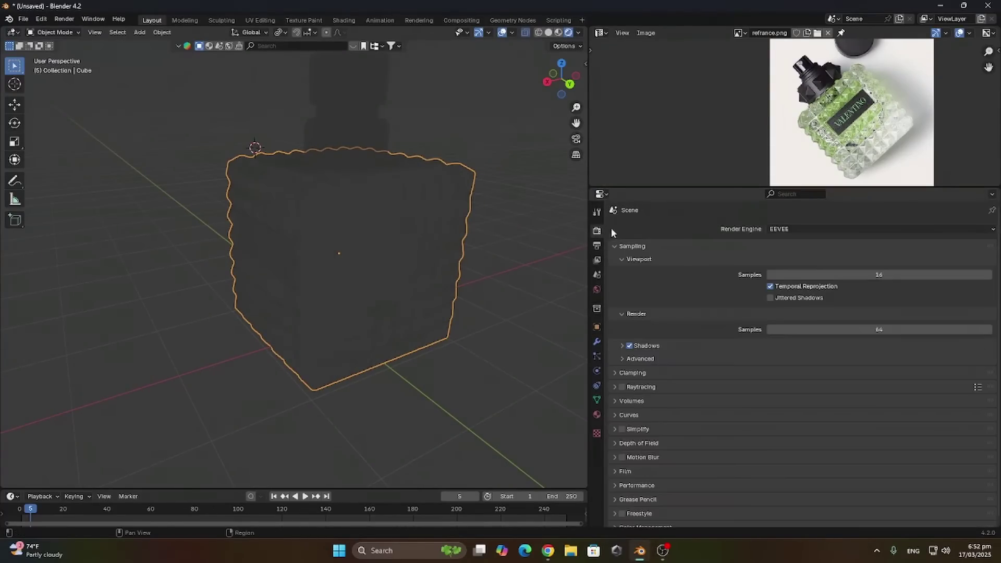
pyautogui.click(782, 229)
pyautogui.click(782, 264)
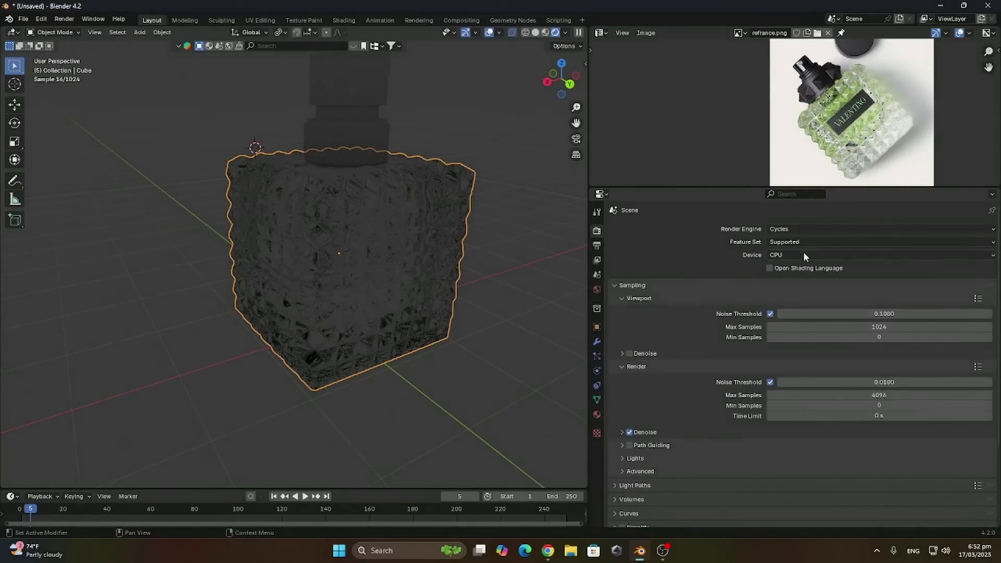
pyautogui.click(803, 254)
pyautogui.click(803, 278)
# Add a plane under the bottle, lower it slightly along Z to the base, and enlarge it into a wide floor
pyautogui.moveTo(508, 268); pyautogui.dragTo(338, 217, button='middle')
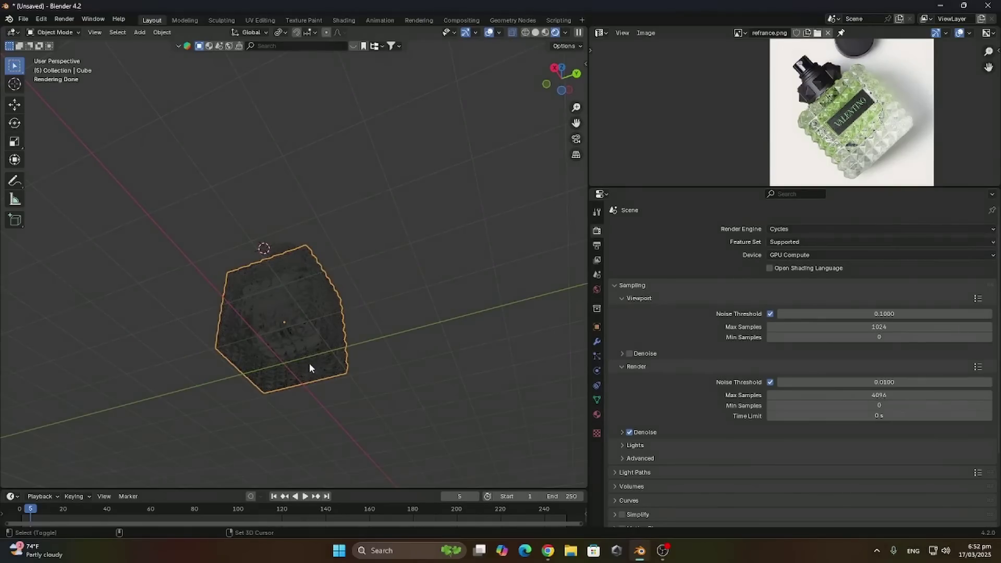
pyautogui.click(142, 34)
pyautogui.moveTo(207, 46)
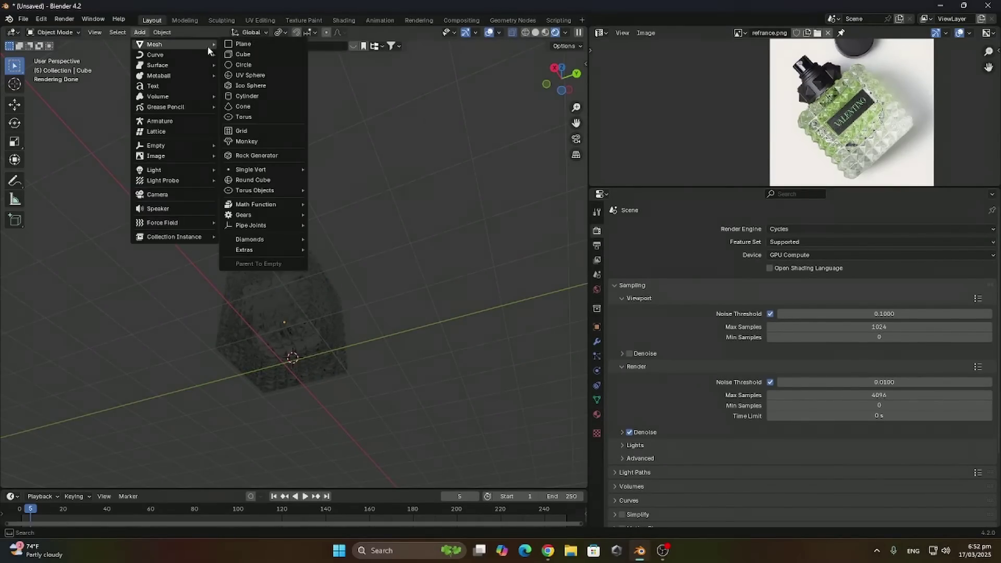
pyautogui.click(249, 45)
pyautogui.press('s')
pyautogui.click(233, 309)
pyautogui.press('g')
pyautogui.press('z')
pyautogui.click(233, 310)
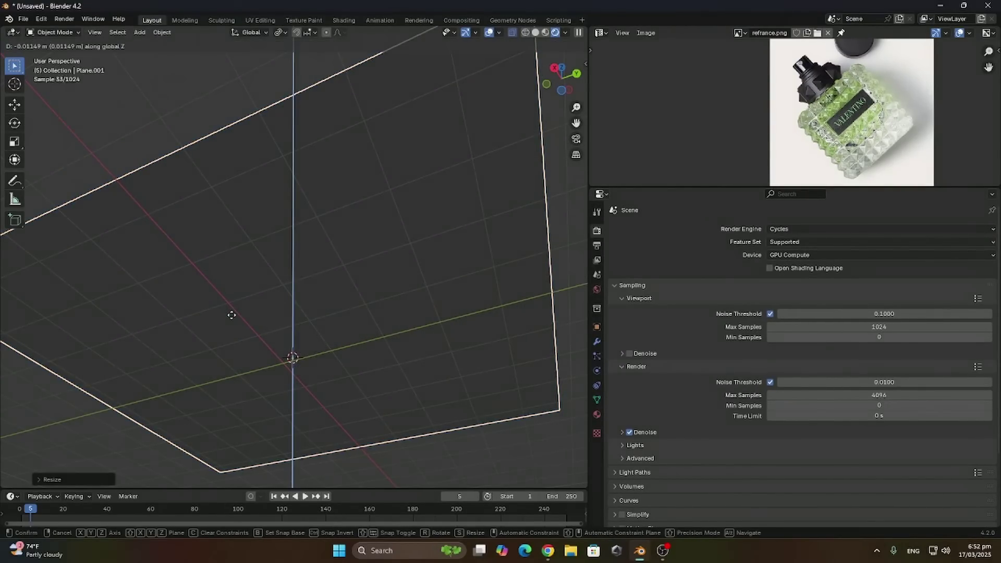
pyautogui.moveTo(230, 311); pyautogui.dragTo(272, 355, button='middle')
pyautogui.press('s')
pyautogui.click(521, 385)
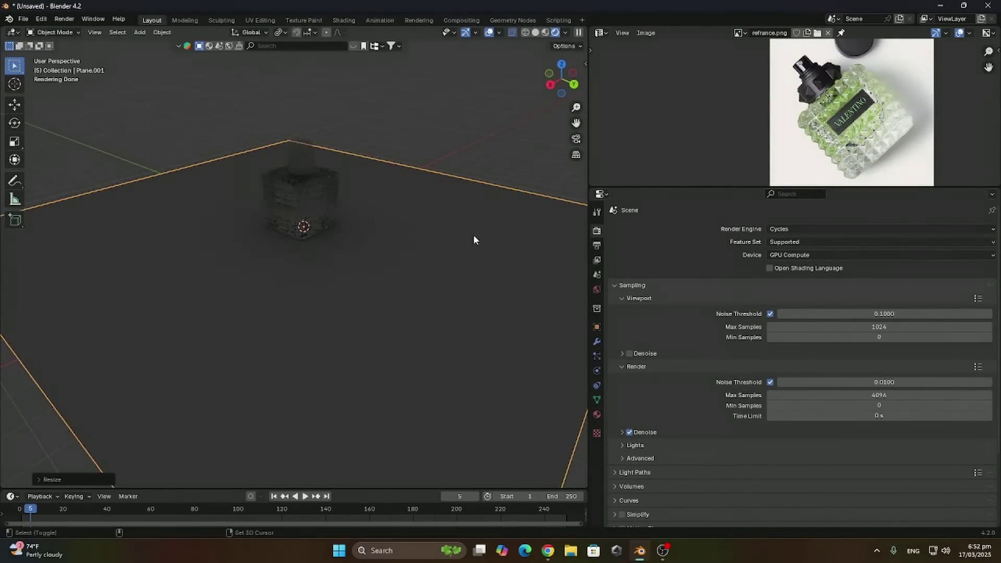
# Add an area light and raise it along Z to just above the bottle cap
pyautogui.scroll(5, 443, 280)
pyautogui.keyDown('shift'); pyautogui.moveTo(474, 235); pyautogui.dragTo(402, 295, button='middle'); pyautogui.keyUp('shift')
pyautogui.click(139, 32)
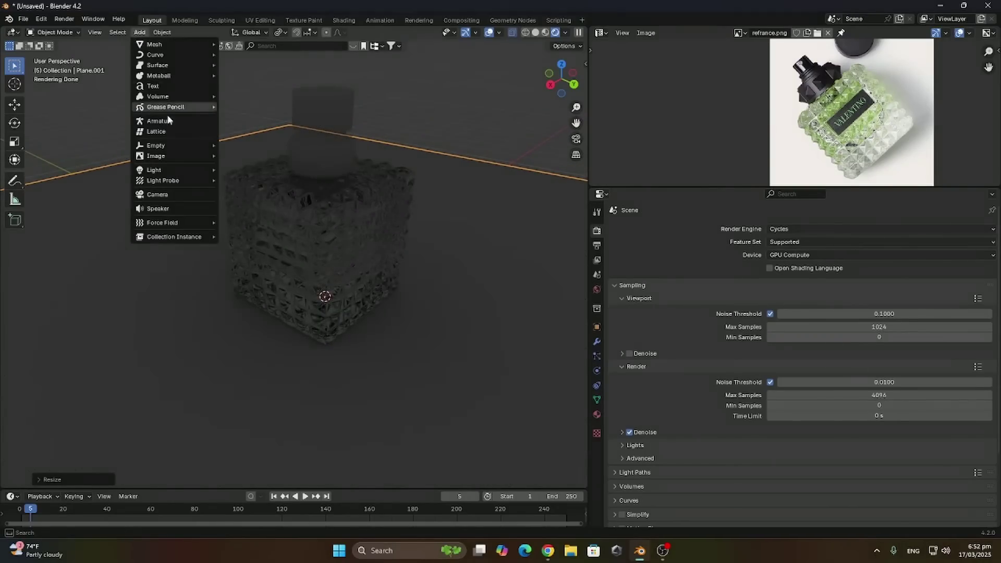
pyautogui.moveTo(173, 167)
pyautogui.click(237, 202)
pyautogui.press('g')
pyautogui.press('z')
pyautogui.click(401, 64)
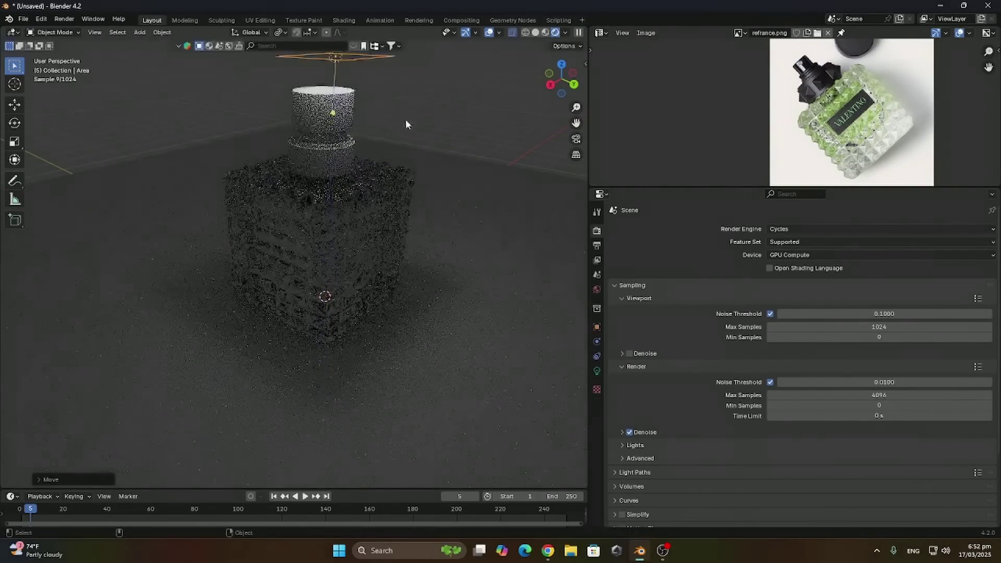
# Enlarge the area light, tilt it toward the bottle, and place it above and to one side
pyautogui.scroll(-4, 398, 130)
pyautogui.press('s')
pyautogui.click(167, 293)
pyautogui.press('s')
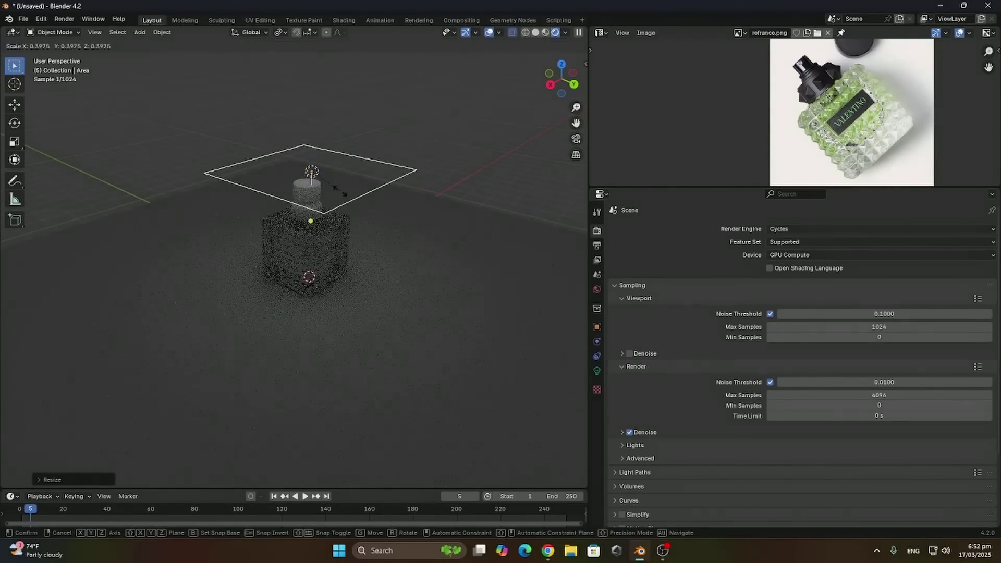
pyautogui.click(365, 192)
pyautogui.press('g')
pyautogui.click(305, 166)
pyautogui.press('r')
pyautogui.click(350, 91)
pyautogui.press('g')
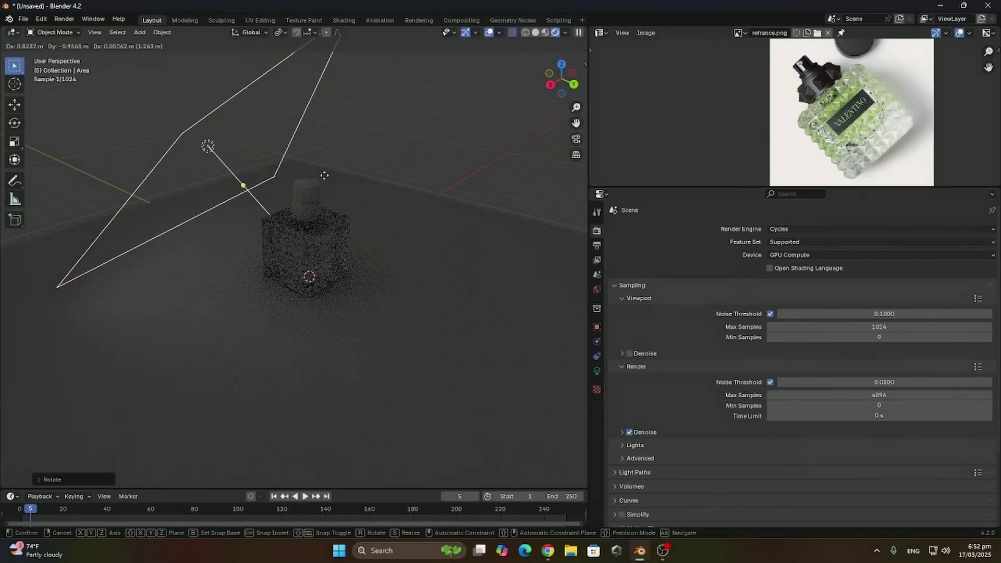
pyautogui.click(285, 160)
# Raise the area light's power to about 167 W and adjust its scale
pyautogui.click(599, 370)
pyautogui.moveTo(891, 300); pyautogui.dragTo(954, 301)
pyautogui.press('s')
pyautogui.click(430, 216)
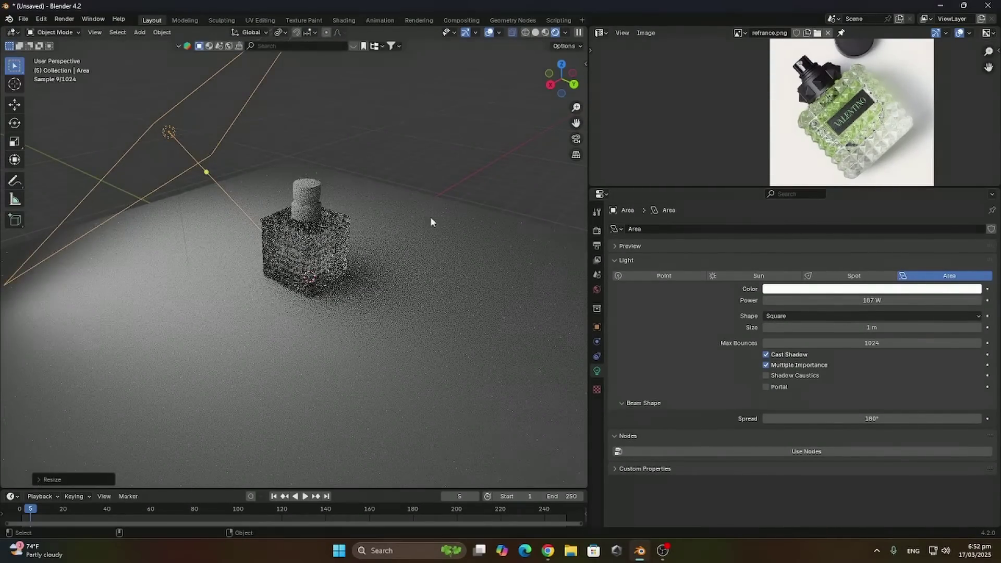
# Duplicate the area light, set the pivot to the 3D cursor, and rotate the copy about Z to the bottle's opposite side
pyautogui.hotkey('shift', 'd')
pyautogui.click(439, 202)
pyautogui.click(281, 33)
pyautogui.click(308, 59)
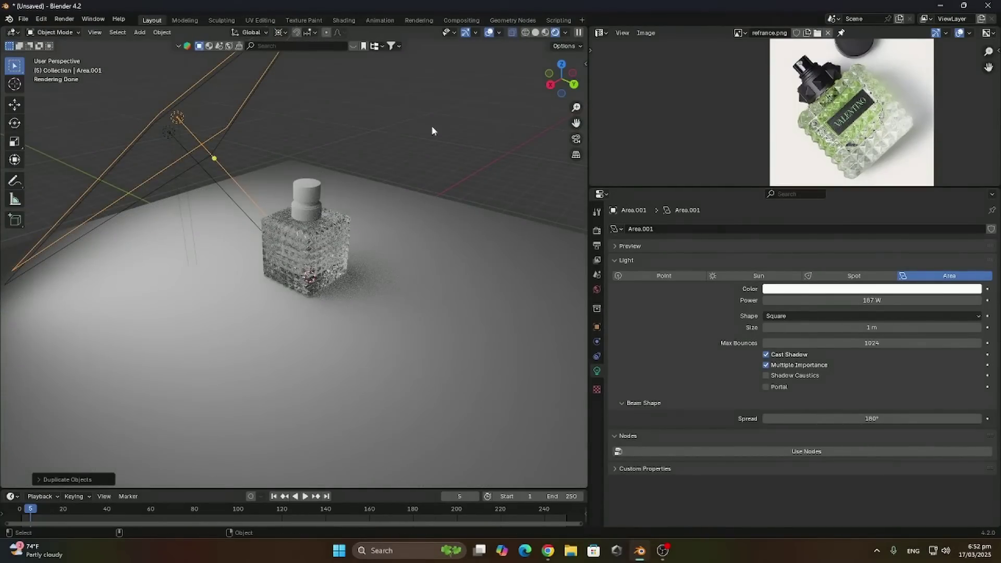
pyautogui.press('r')
pyautogui.press('z')
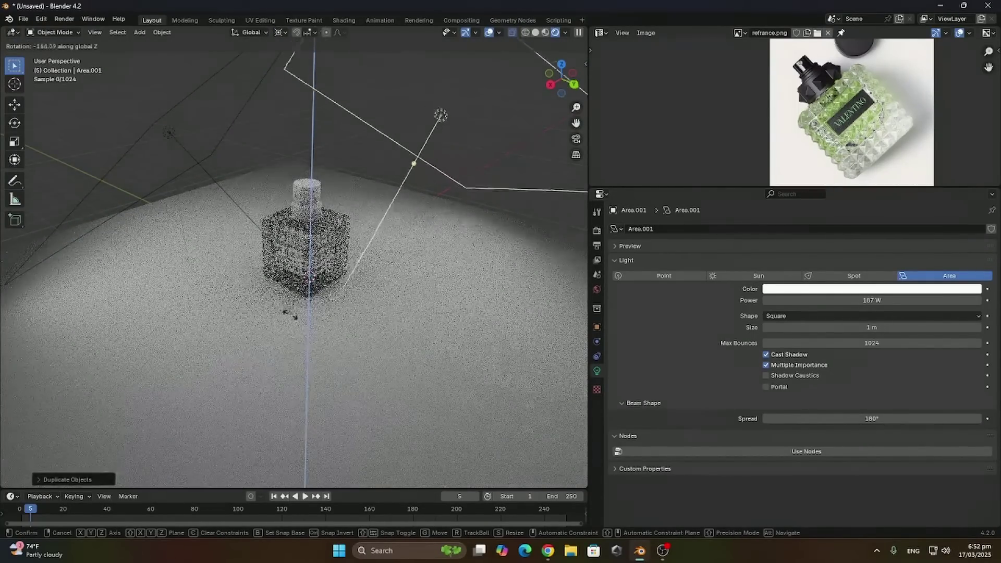
pyautogui.click(297, 321)
# Duplicate the second area light and rotate the copy about Z to light the bottle from a third direction
pyautogui.hotkey('shift', 'd')
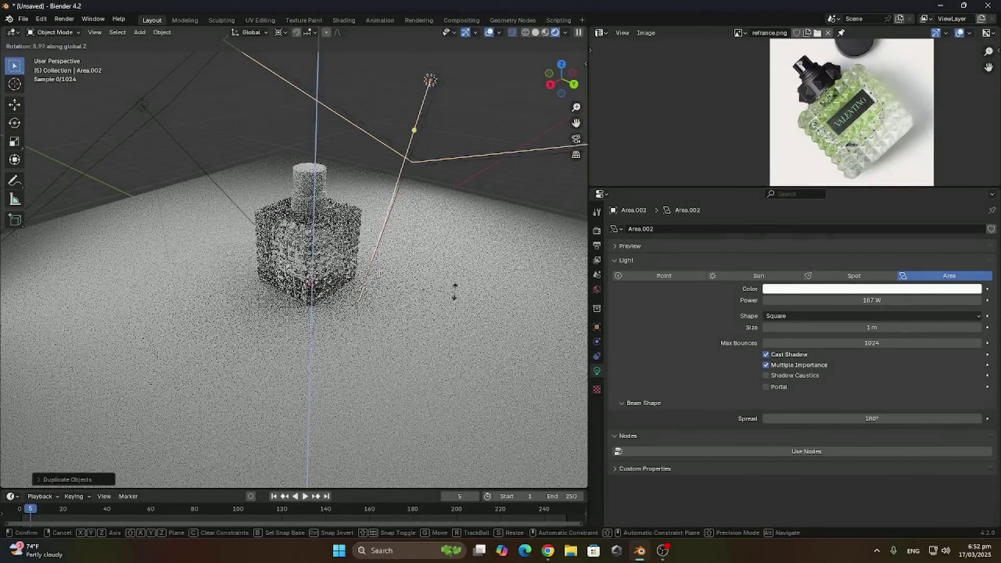
pyautogui.click(379, 175)
pyautogui.scroll(3, 452, 234)
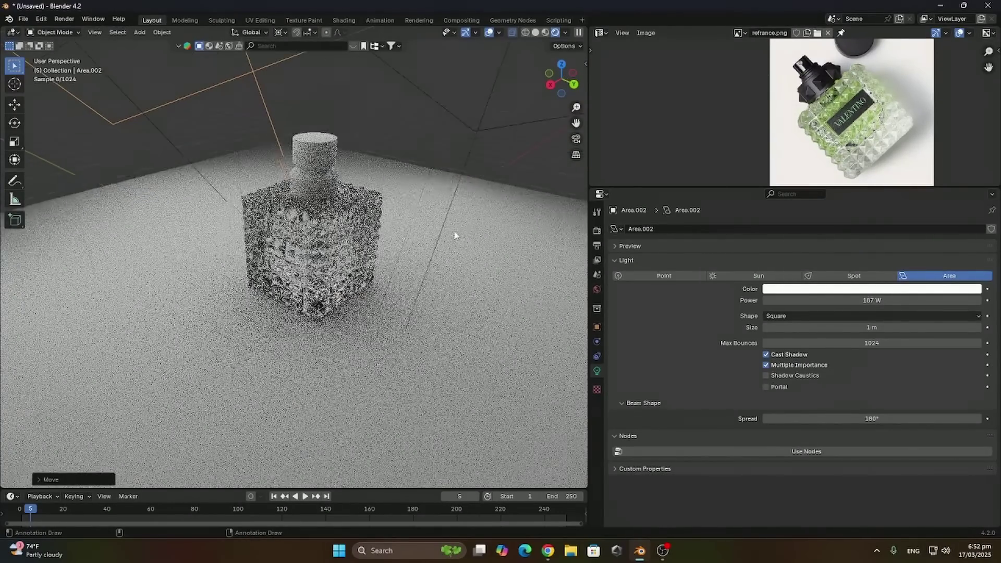
# Select the floor plane and scale it up around the bottle
pyautogui.click(454, 238)
pyautogui.press('s')
pyautogui.click(576, 156)
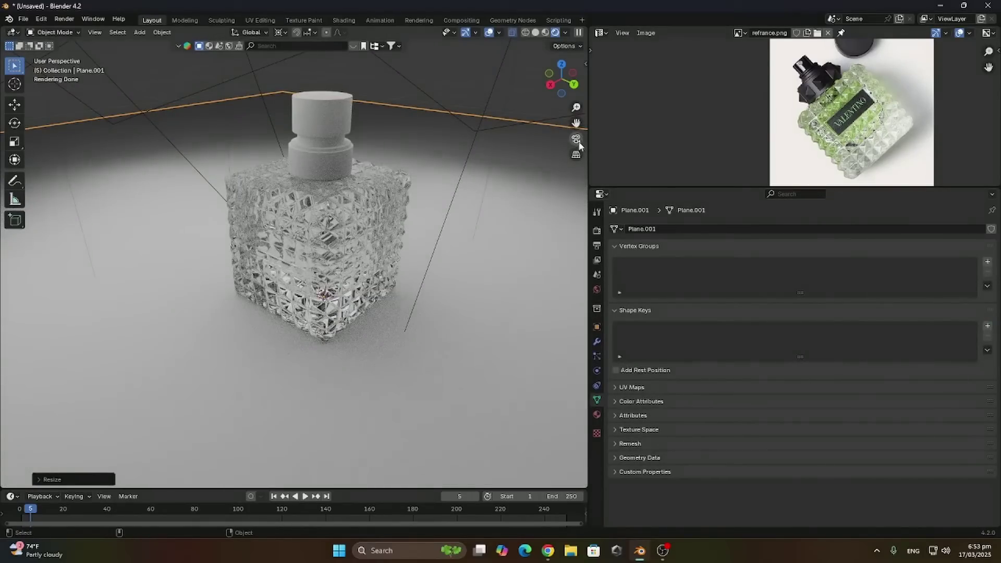
# Open the inner shell's material in the Shader Editor and move its Glass BSDF farther from the Material Output
pyautogui.click(344, 235)
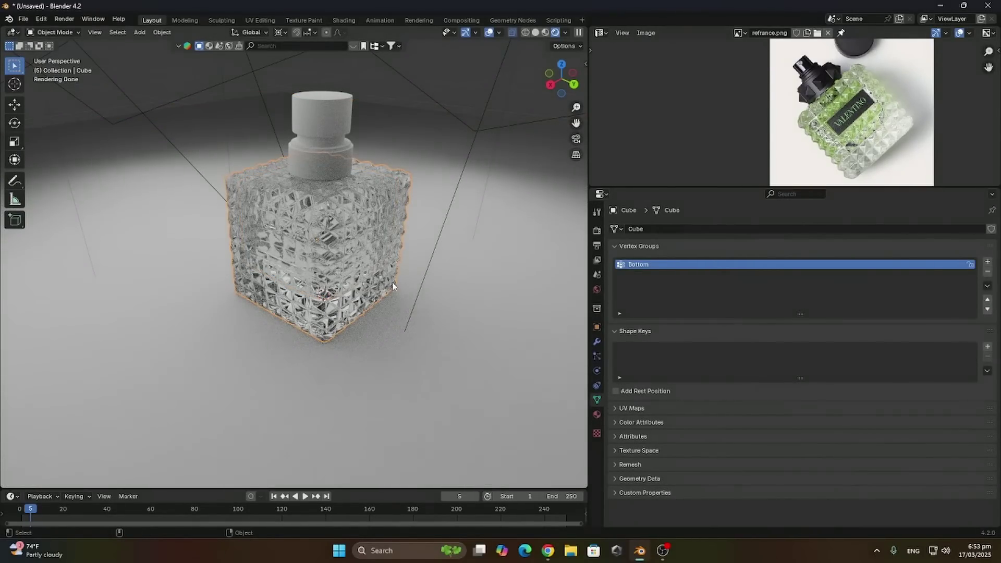
pyautogui.click(597, 419)
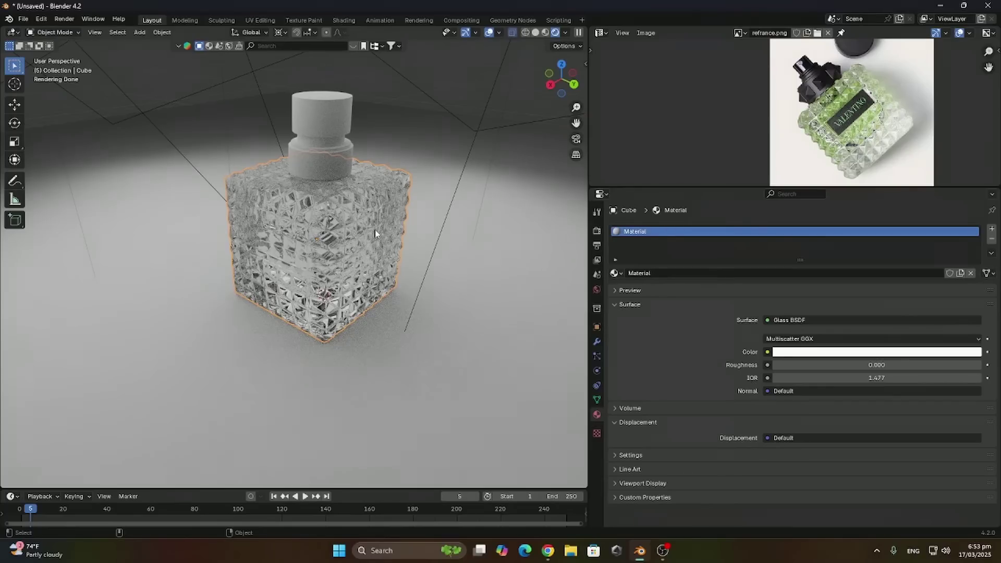
pyautogui.click(601, 193)
pyautogui.click(327, 296)
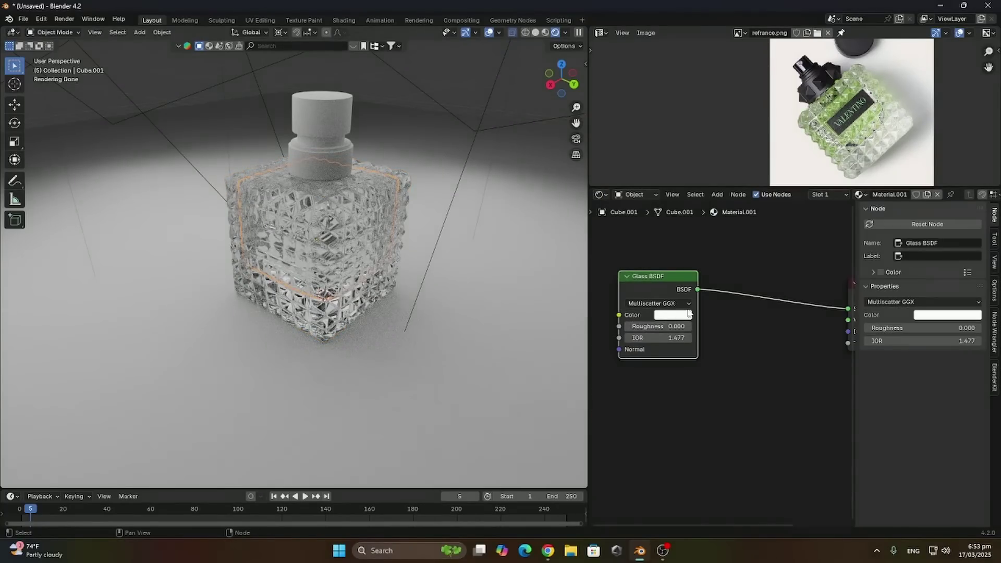
pyautogui.scroll(-4, 689, 314)
pyautogui.moveTo(703, 312); pyautogui.dragTo(690, 318, button='middle')
pyautogui.moveTo(664, 308); pyautogui.dragTo(581, 313)
# Add an Emission node to the inner shell's material and place it below the link from Glass BSDF to Material Output
pyautogui.hotkey('shift', 'a')
pyautogui.click(651, 330)
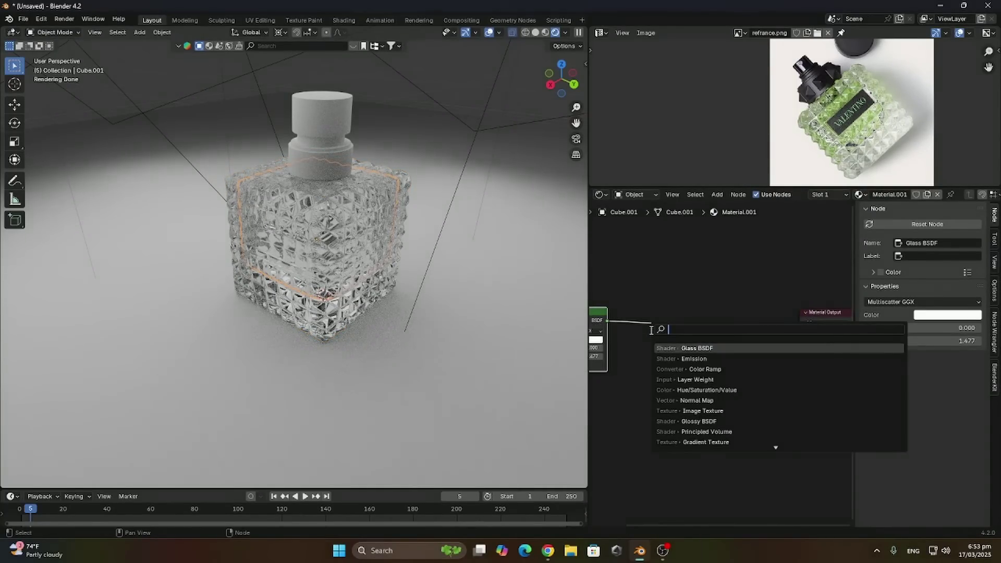
pyautogui.press('Down')
pyautogui.press('Return')
pyautogui.click(709, 376)
pyautogui.moveTo(654, 417); pyautogui.dragTo(734, 410, button='middle')
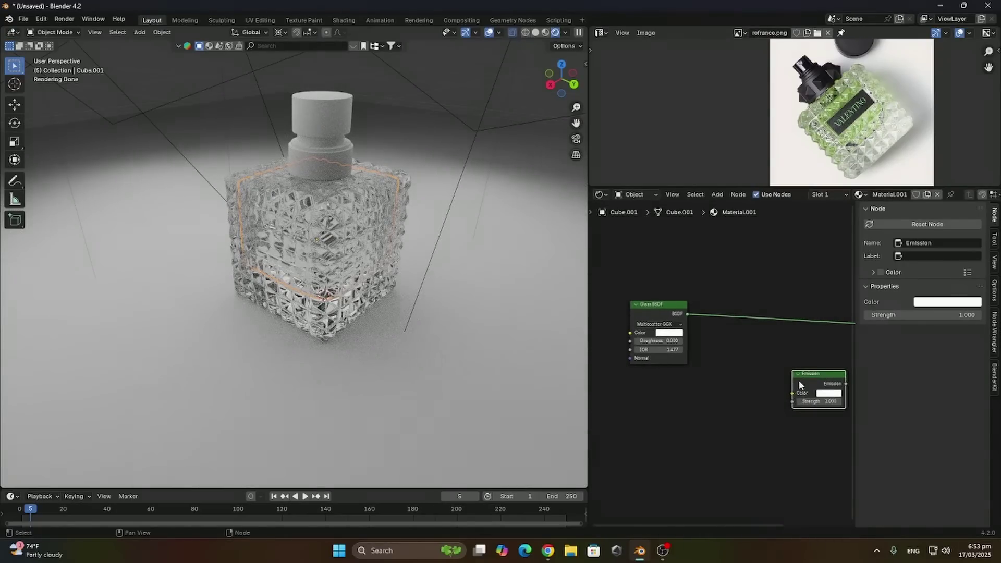
pyautogui.moveTo(799, 385); pyautogui.dragTo(781, 386)
pyautogui.hotkey('shift', 'a')
pyautogui.click(556, 318)
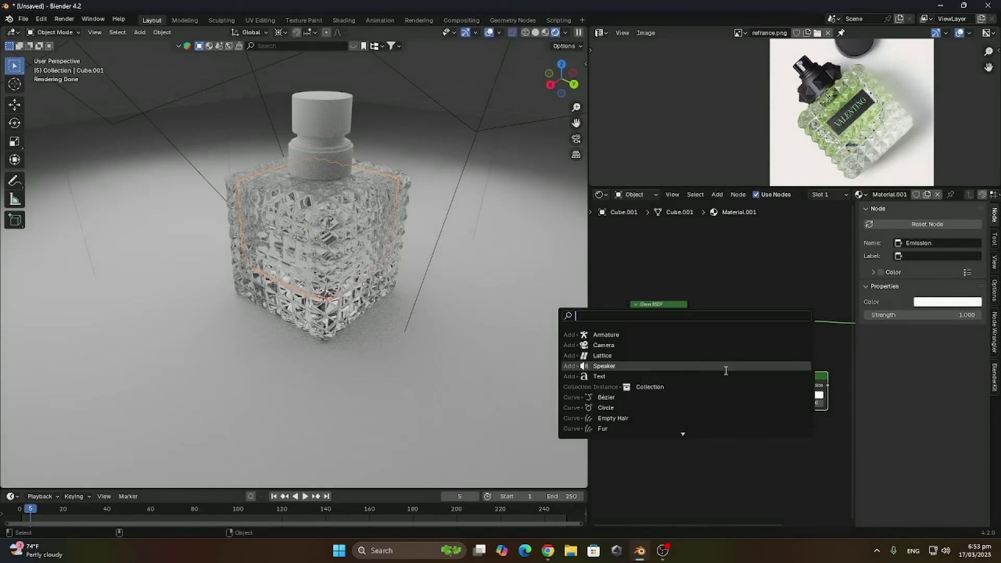
pyautogui.write('l')
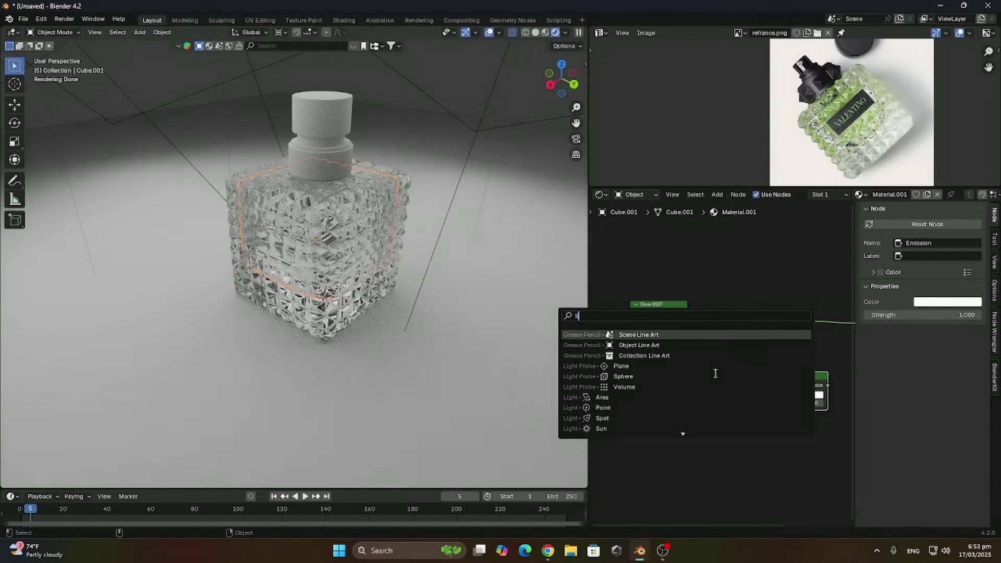
pyautogui.write('i')
pyautogui.press('BackSpace')
pyautogui.press('BackSpace')
pyautogui.write('l')
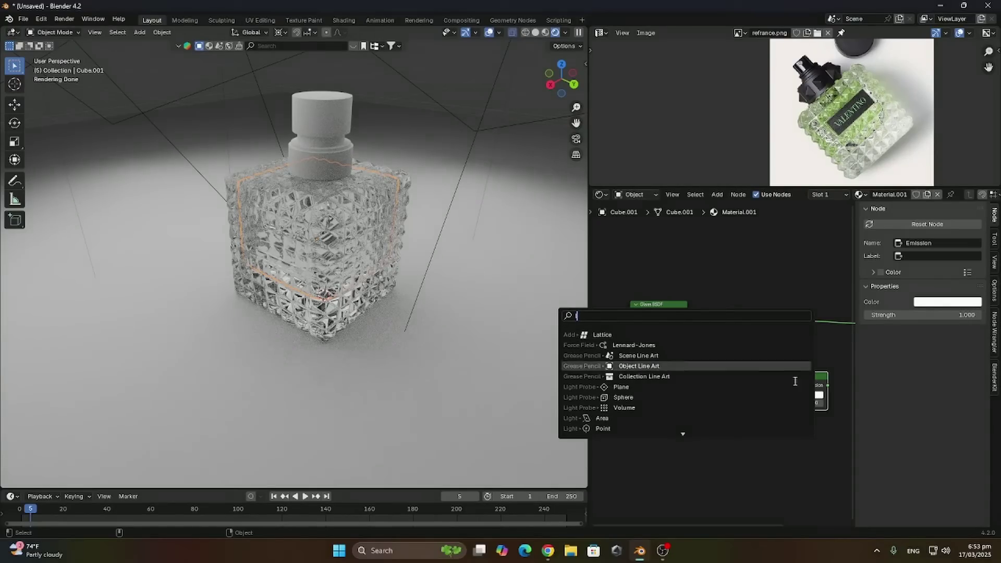
pyautogui.click(718, 439)
# Add a Layer Weight node below the Glass BSDF and connect its Facing output to the Emission node's Strength
pyautogui.click(698, 405)
pyautogui.write('l')
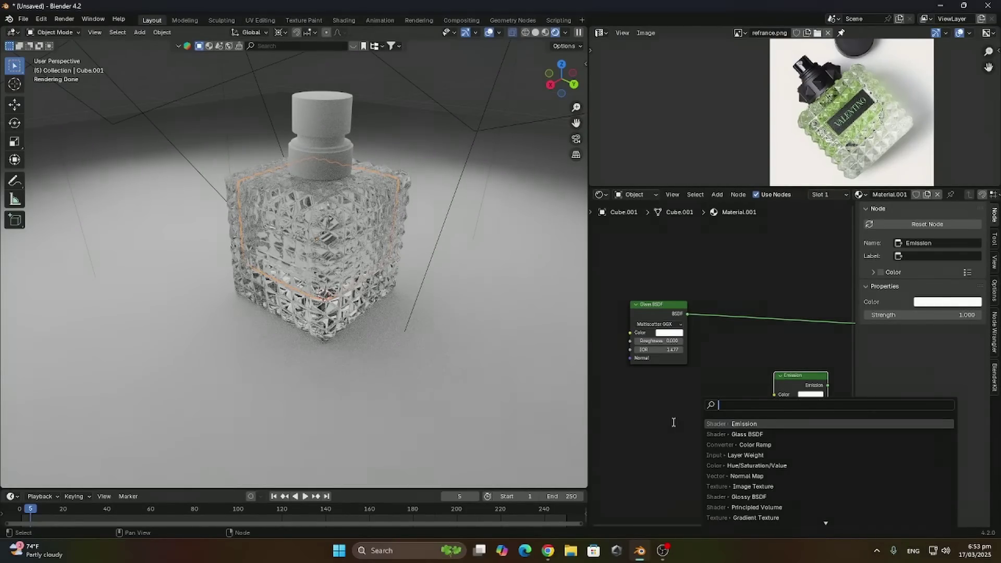
pyautogui.press('Return')
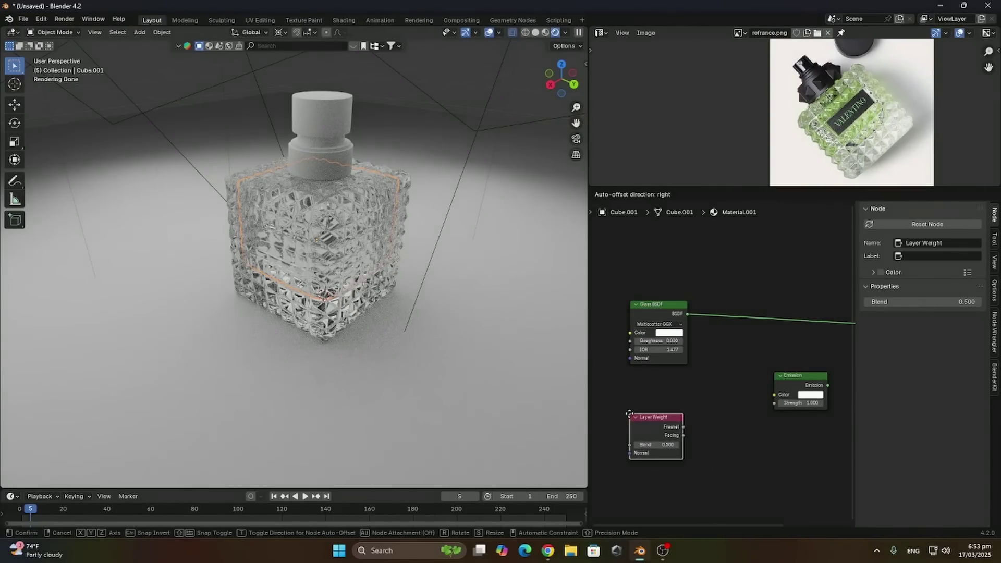
pyautogui.moveTo(801, 399); pyautogui.dragTo(724, 404, button='middle')
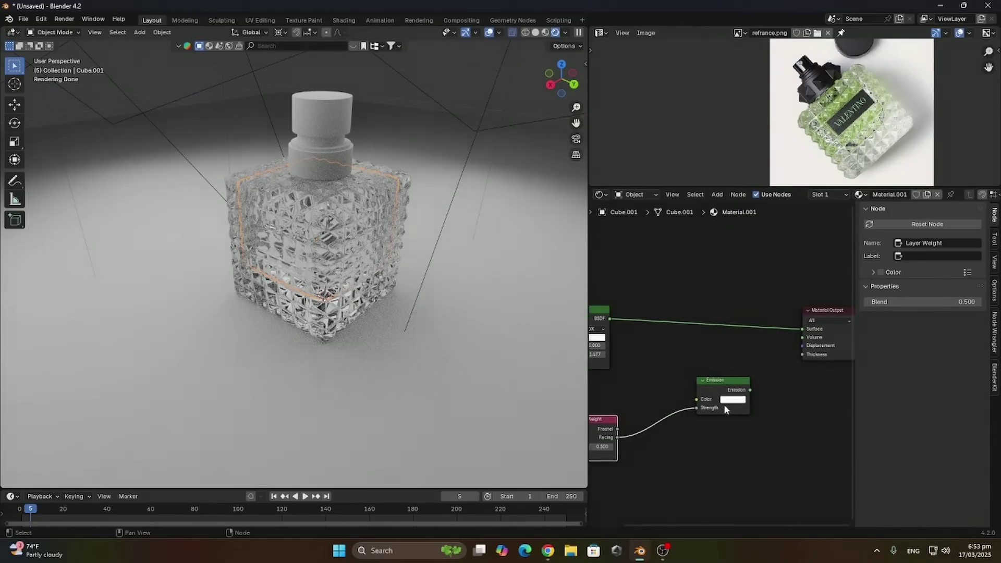
# Add a Color Ramp between the Layer Weight's Facing output and the Emission node, feeding the ramp's Color into the Emission Color
pyautogui.hotkey('shift', 'a')
pyautogui.click(659, 406)
pyautogui.write('c')
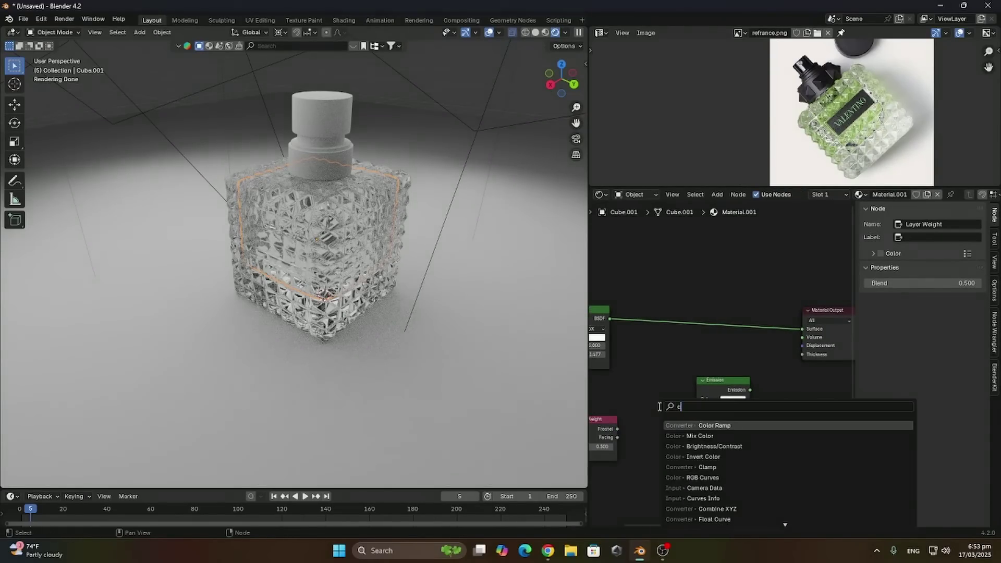
pyautogui.click(698, 425)
pyautogui.click(619, 423)
pyautogui.moveTo(619, 423); pyautogui.dragTo(707, 405, button='middle')
pyautogui.moveTo(655, 413); pyautogui.dragTo(616, 414)
pyautogui.moveTo(724, 419); pyautogui.dragTo(704, 382)
pyautogui.moveTo(666, 421); pyautogui.dragTo(687, 441)
# Place the Emission node beside the Color Ramp, connect it to the Material Output's Surface, and isolate the inner shell in local view
pyautogui.moveTo(780, 395); pyautogui.dragTo(729, 396, button='middle')
pyautogui.moveTo(727, 381); pyautogui.dragTo(785, 361)
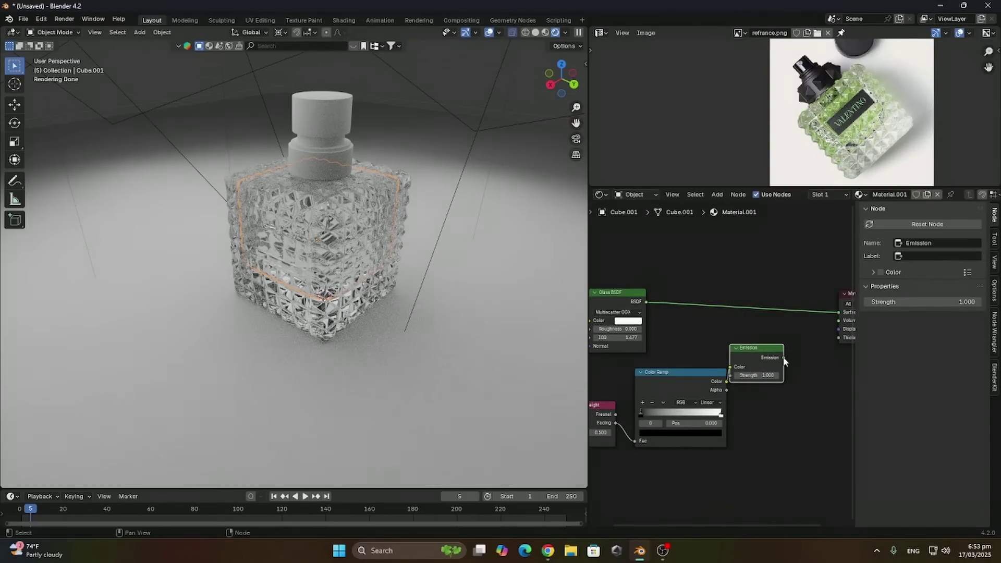
pyautogui.moveTo(837, 325); pyautogui.dragTo(827, 312)
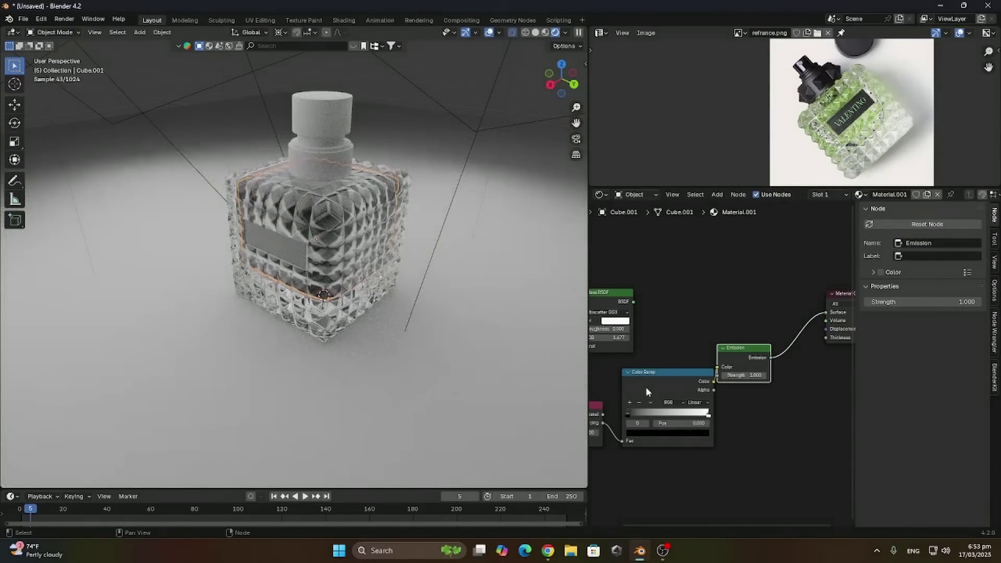
pyautogui.press('KP_Divide')
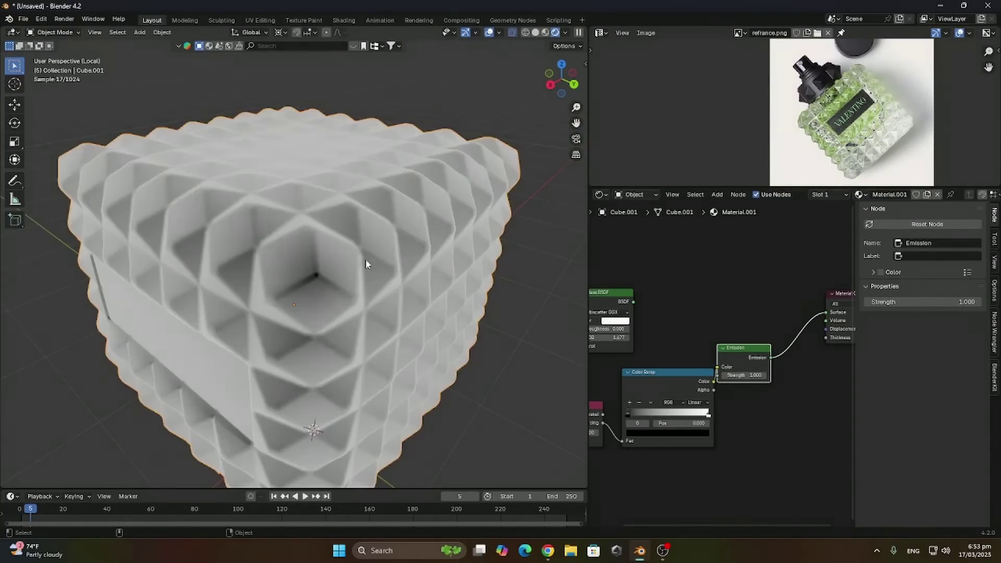
pyautogui.scroll(-4, 386, 324)
pyautogui.moveTo(386, 324); pyautogui.dragTo(387, 303, button='middle')
pyautogui.scroll(3, 476, 382)
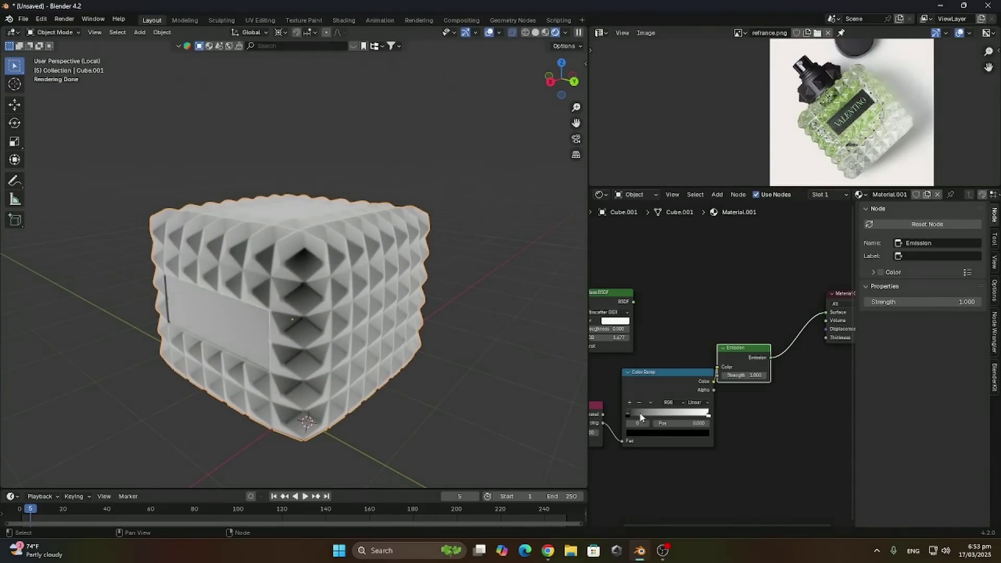
# Move the Color Ramp's black stop inward to roughly a quarter of the ramp and select the white stop
pyautogui.moveTo(641, 416); pyautogui.dragTo(655, 415)
pyautogui.scroll(2, 332, 305)
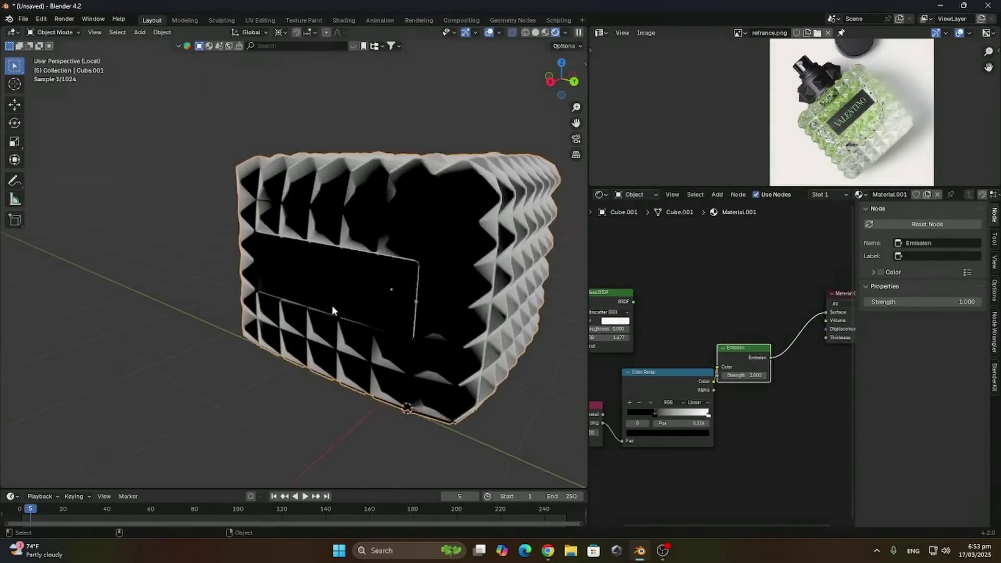
pyautogui.moveTo(332, 305); pyautogui.dragTo(367, 278, button='middle')
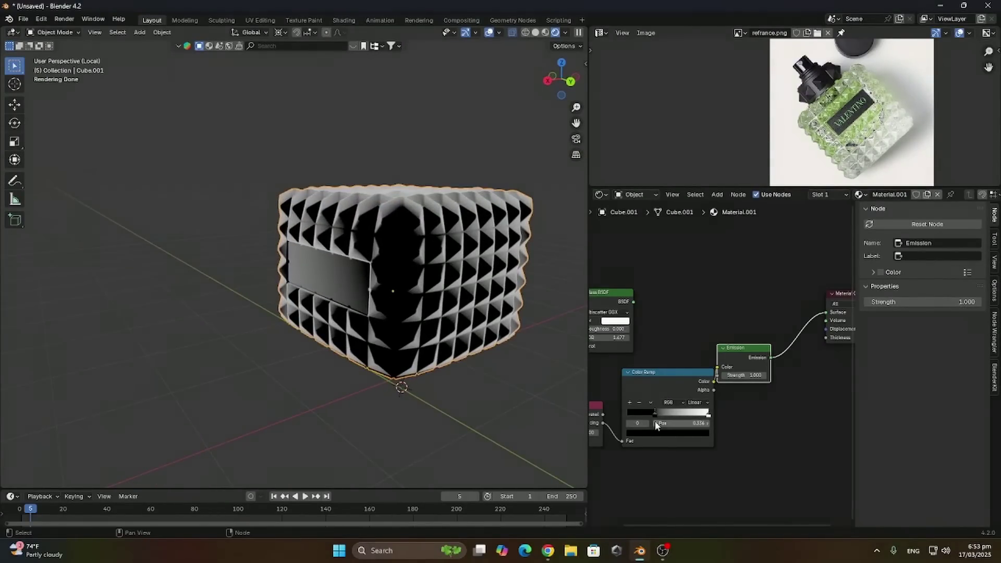
pyautogui.moveTo(655, 412); pyautogui.dragTo(708, 422)
pyautogui.moveTo(654, 424); pyautogui.dragTo(682, 415, button='middle')
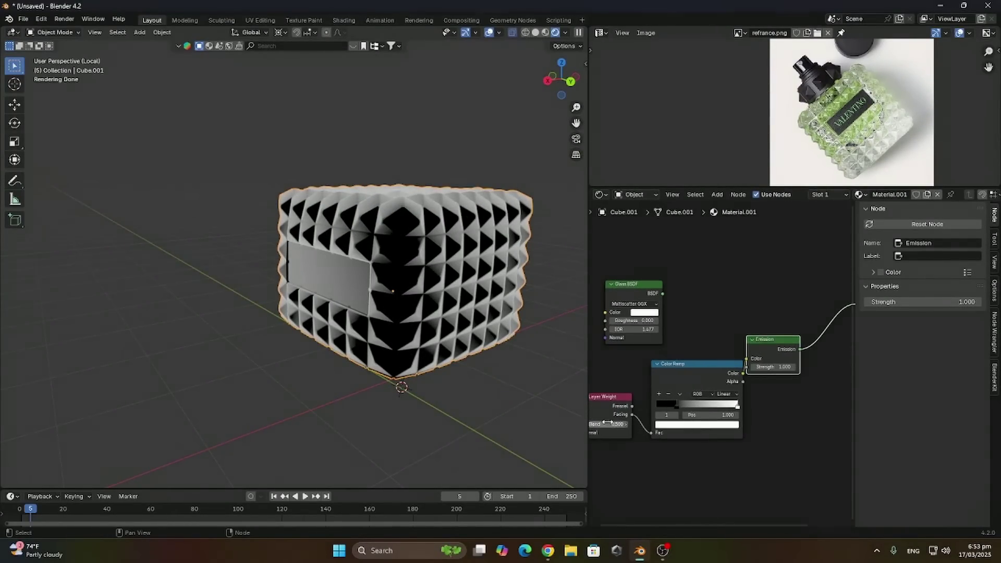
# Set the Layer Weight node's Blend to about 0.34
pyautogui.keyDown('shift'); pyautogui.moveTo(611, 424); pyautogui.dragTo(597, 424); pyautogui.keyUp('shift')
pyautogui.moveTo(400, 283); pyautogui.dragTo(389, 318, button='middle')
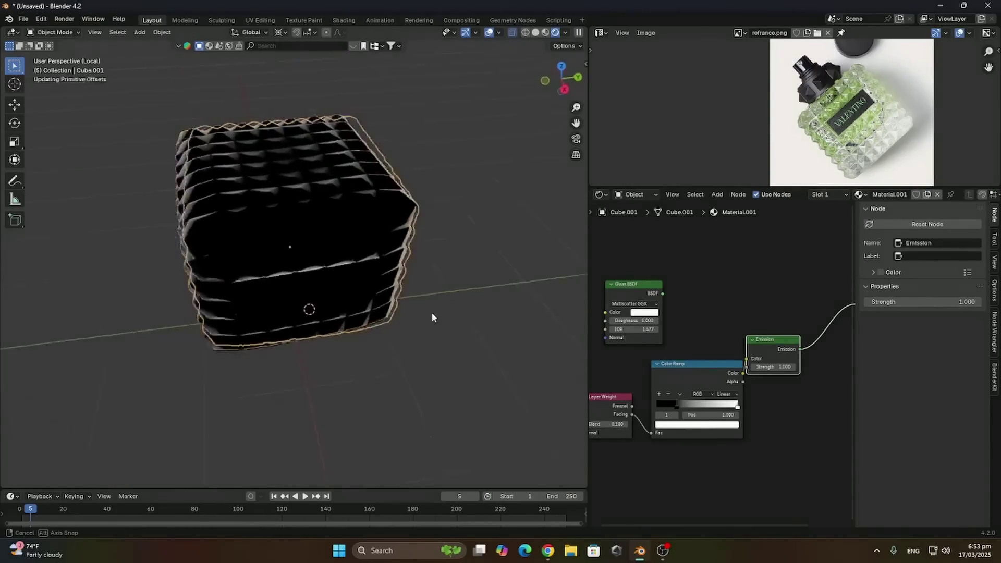
pyautogui.keyDown('shift'); pyautogui.moveTo(649, 424); pyautogui.dragTo(700, 423, button='middle'); pyautogui.keyUp('shift')
pyautogui.moveTo(643, 422); pyautogui.dragTo(685, 422)
pyautogui.keyDown('shift'); pyautogui.moveTo(721, 412); pyautogui.dragTo(698, 410, button='middle'); pyautogui.keyUp('shift')
pyautogui.scroll(-2, 691, 420)
pyautogui.scroll(-1, 775, 424)
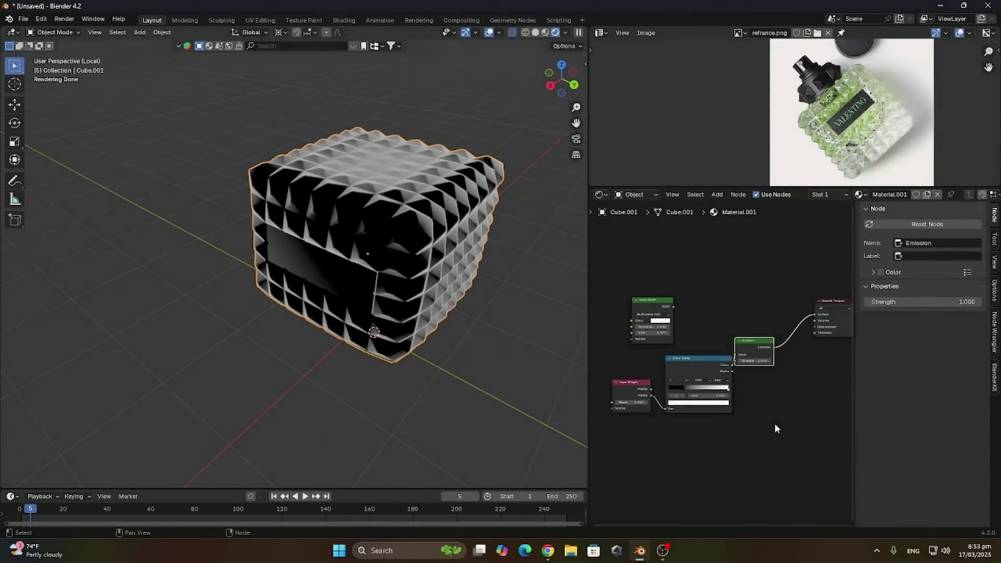
# Insert an Add Shader between Emission and Material Output, connect the Glass BSDF to its other Shader input, and leave local view
pyautogui.moveTo(769, 417); pyautogui.dragTo(705, 409)
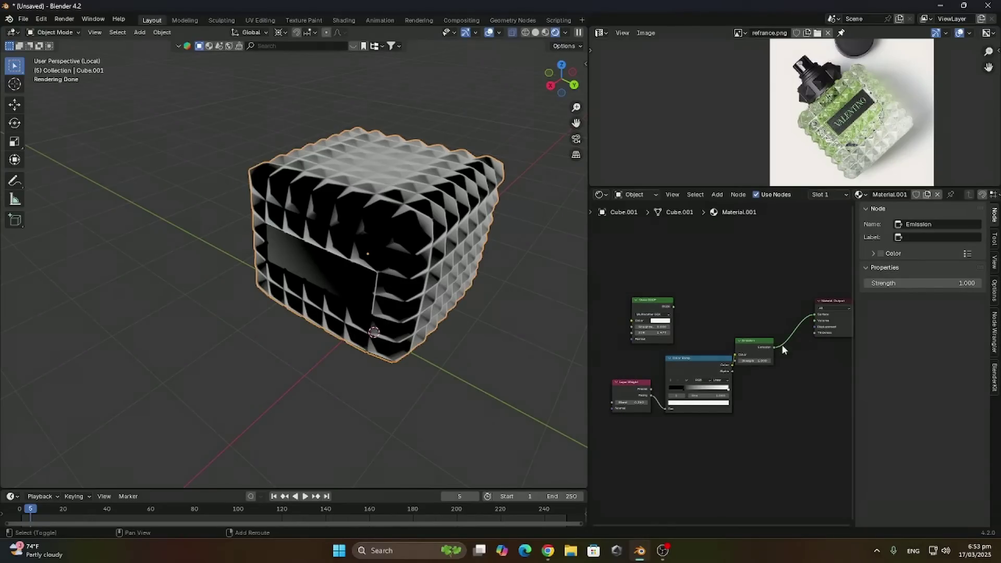
pyautogui.hotkey('shift', 'a')
pyautogui.write('ad')
pyautogui.click(805, 351)
pyautogui.click(776, 320)
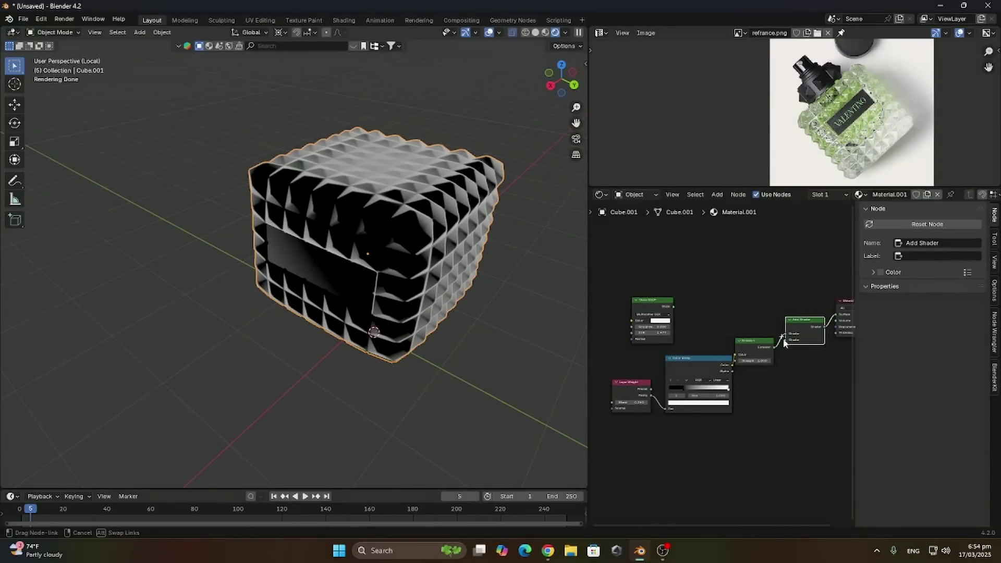
pyautogui.moveTo(675, 308); pyautogui.dragTo(674, 307)
pyautogui.moveTo(502, 328); pyautogui.dragTo(640, 271, button='middle')
pyautogui.press('KP_Divide')
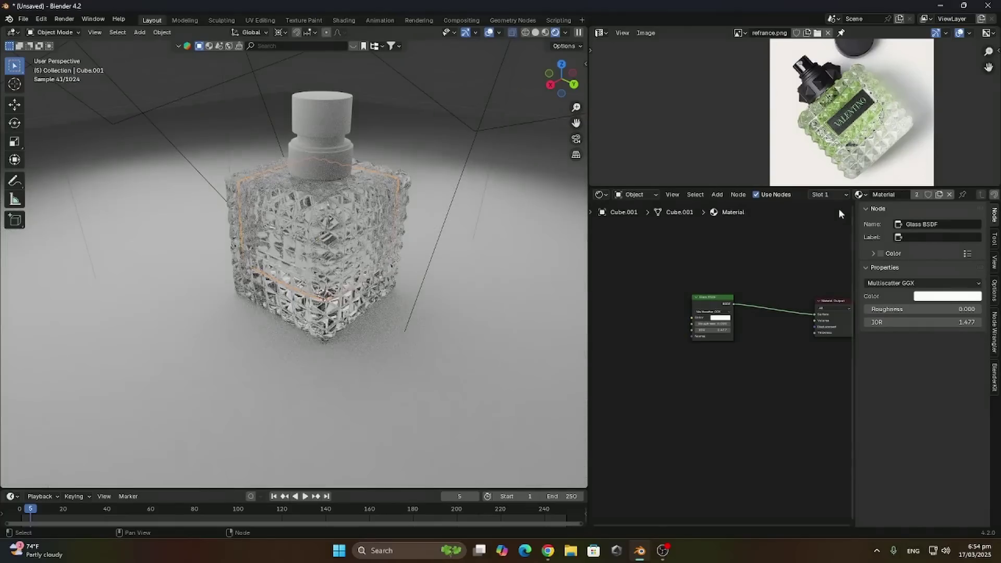
# Assign the inner shell's Material.001 to the studded outer body as a separate copy and lower that copy's Emission strength
pyautogui.click(838, 195)
pyautogui.moveTo(860, 195)
pyautogui.click(801, 221)
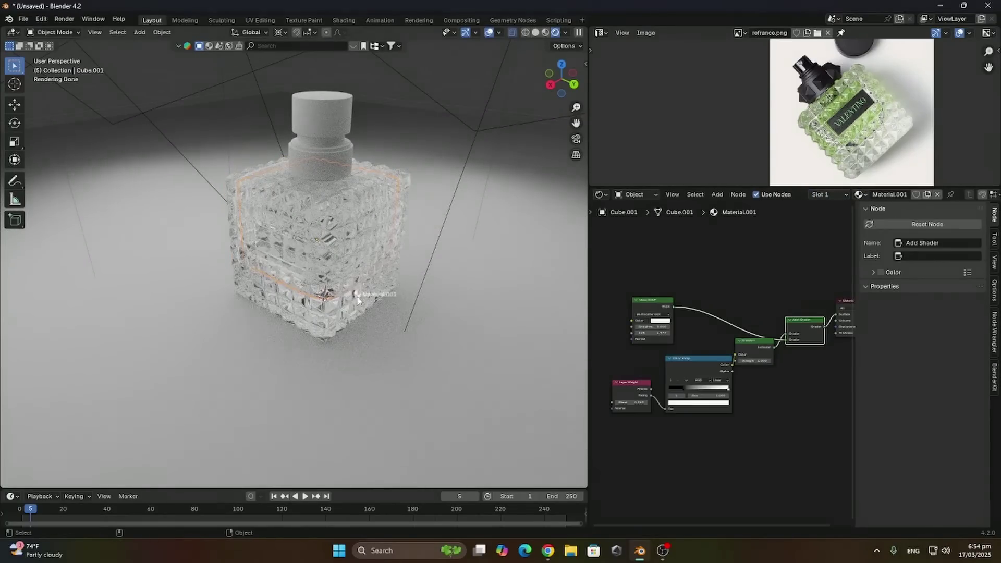
pyautogui.click(938, 194)
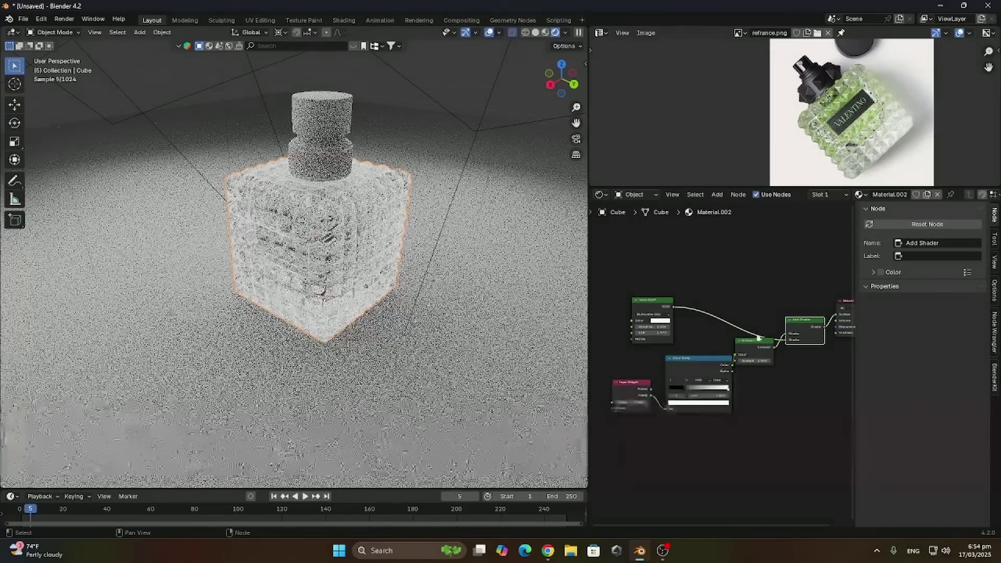
pyautogui.scroll(4, 722, 365)
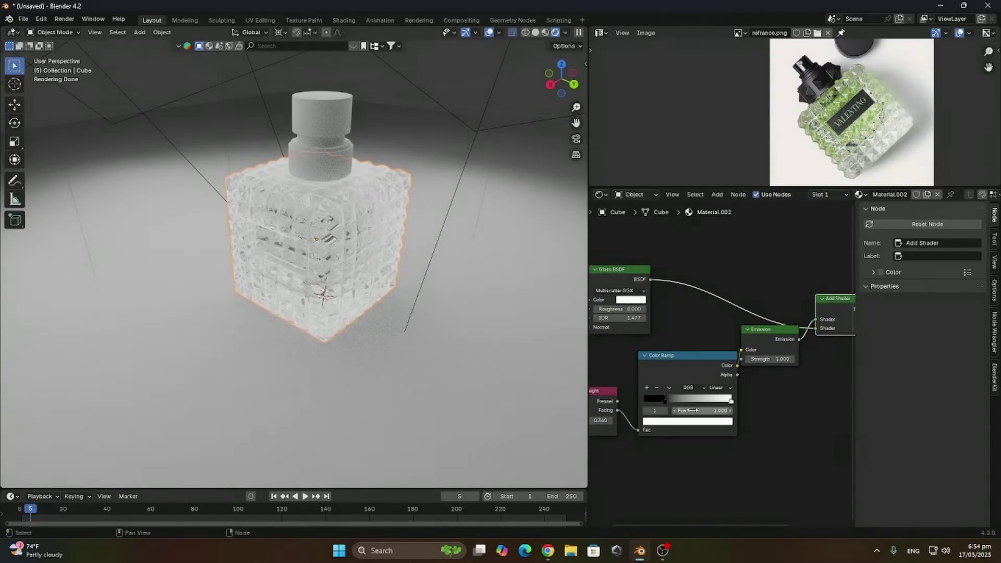
pyautogui.moveTo(767, 359); pyautogui.dragTo(618, 340)
pyautogui.click(458, 316)
# Select the inner shell and set its Glass BSDF color to a light green
pyautogui.scroll(3, 337, 285)
pyautogui.moveTo(329, 274); pyautogui.dragTo(325, 254, button='middle')
pyautogui.click(328, 253)
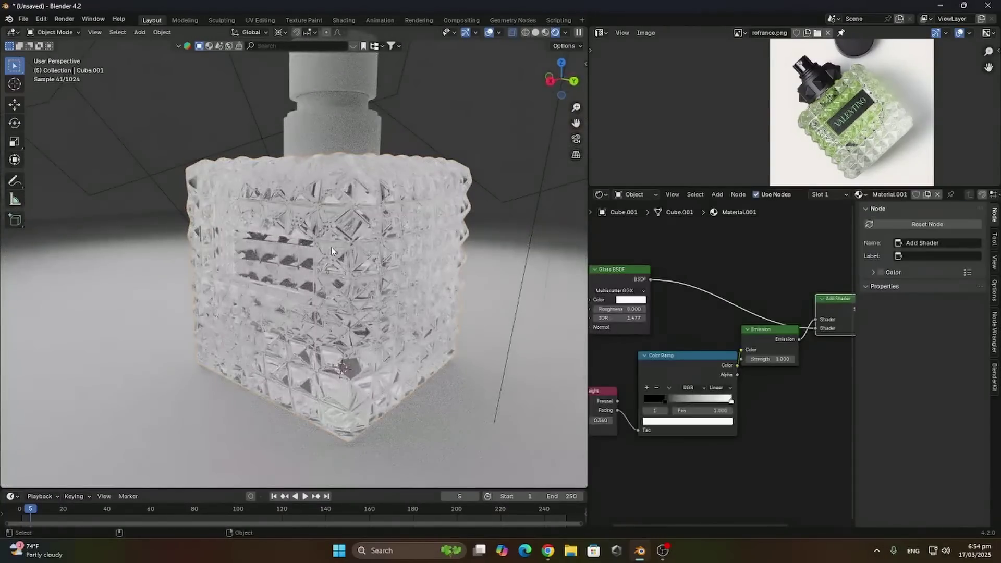
pyautogui.click(630, 302)
pyautogui.moveTo(657, 205); pyautogui.dragTo(644, 199)
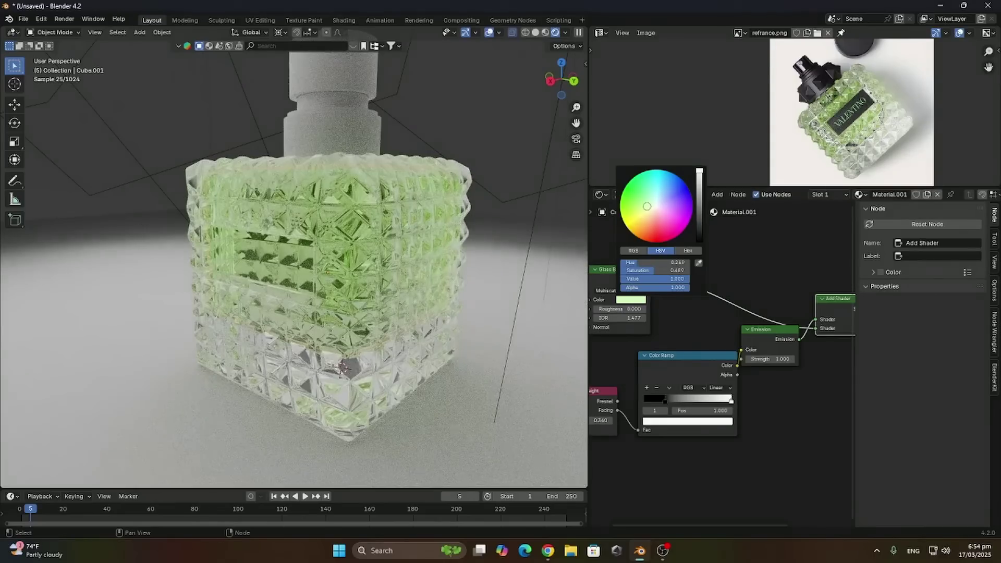
pyautogui.click(531, 282)
# Unhide all hidden objects and create a new material for the label plane on the bottle's front
pyautogui.scroll(-6, 402, 336)
pyautogui.moveTo(333, 312); pyautogui.dragTo(348, 302, button='middle')
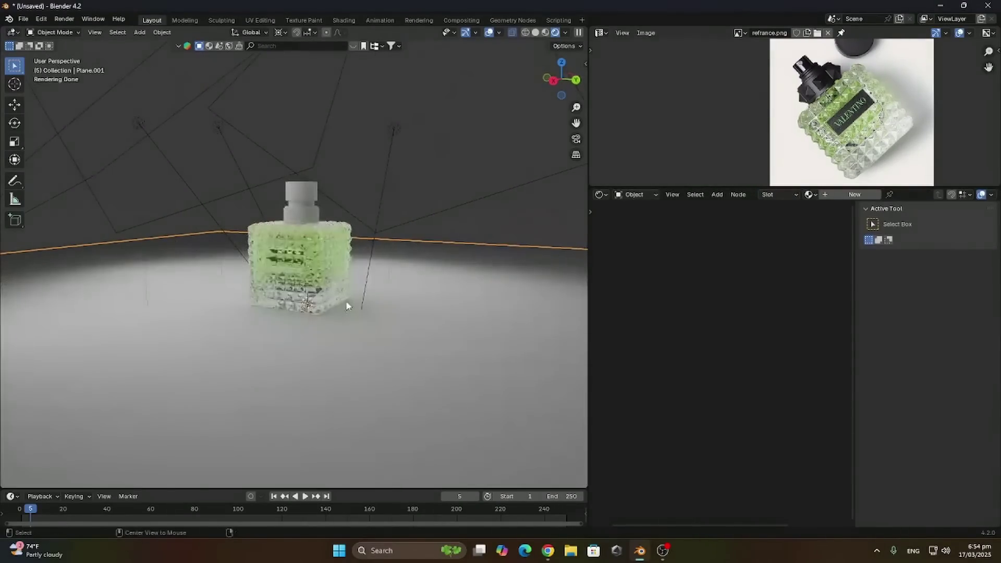
pyautogui.hotkey('alt', 'h')
pyautogui.scroll(5, 281, 266)
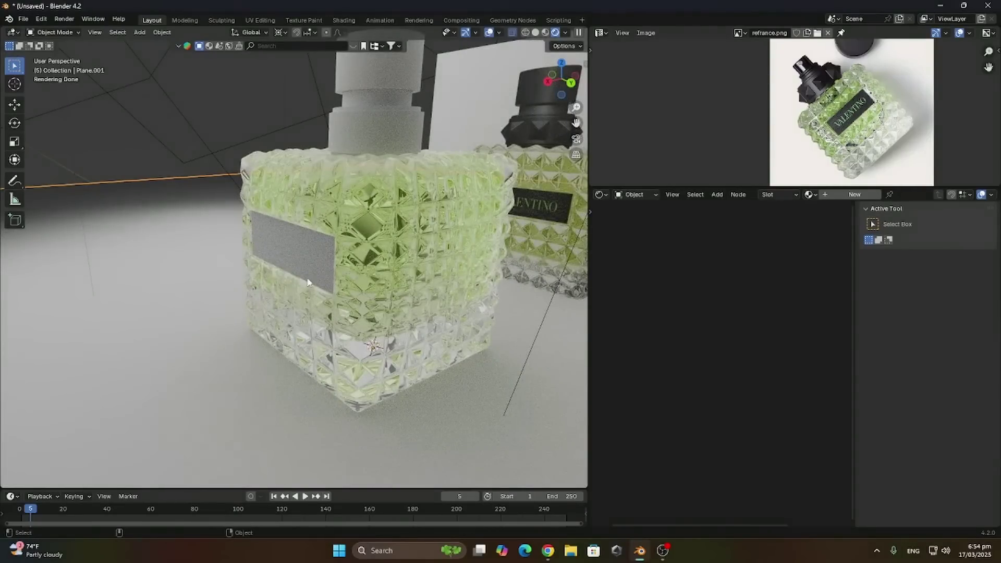
pyautogui.click(844, 194)
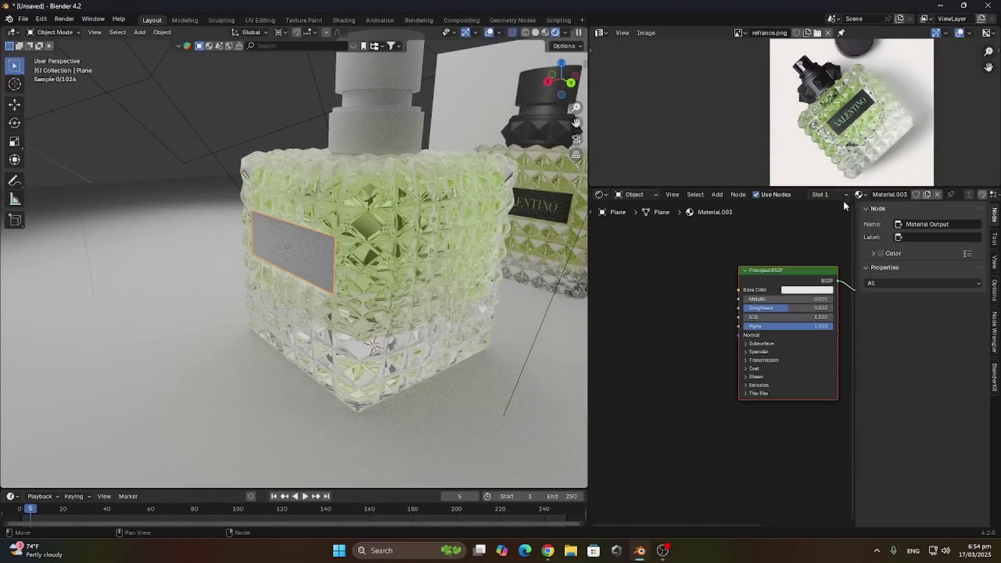
# Add an Image Texture node beside the Principled BSDF in the label plane's material
pyautogui.hotkey('shift', 'a')
pyautogui.click(661, 294)
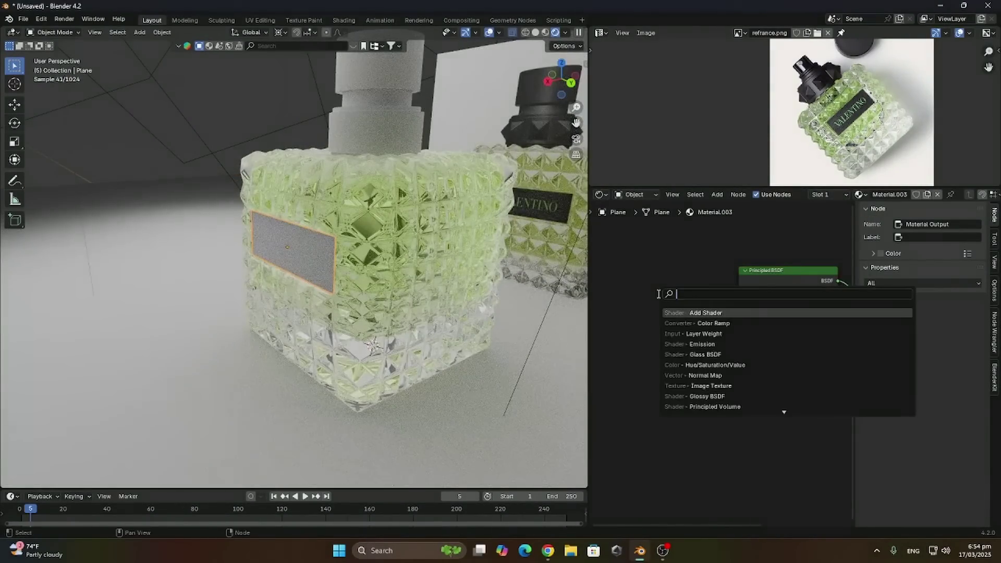
pyautogui.click(708, 309)
pyautogui.click(632, 308)
# Load Valantino Picture.png from the blender folder on drive F: into the Image Texture node
pyautogui.click(718, 344)
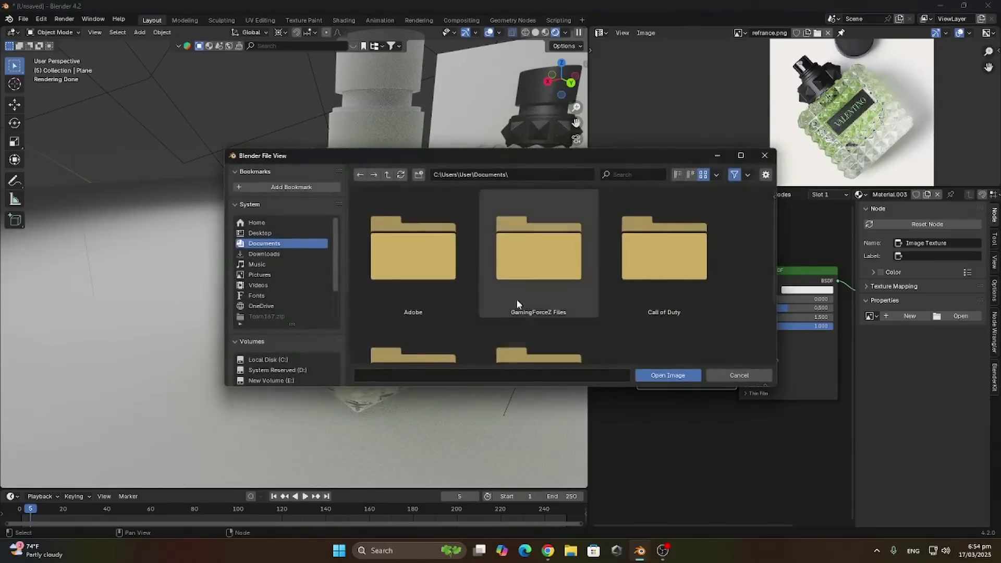
pyautogui.click(278, 377)
pyautogui.scroll(-2, 280, 375)
pyautogui.click(298, 346)
pyautogui.doubleClick(420, 275)
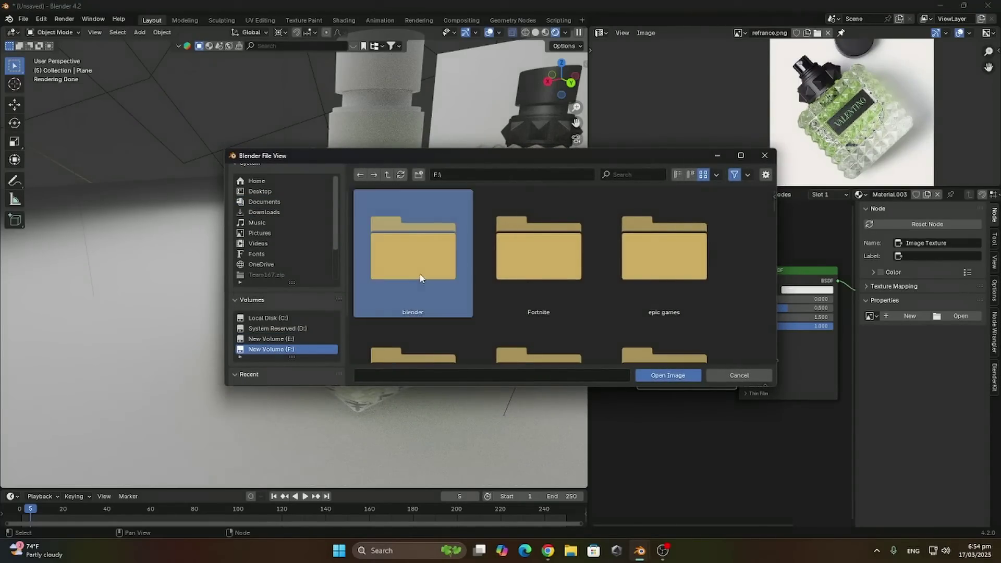
pyautogui.doubleClick(420, 274)
pyautogui.click(419, 274)
pyautogui.scroll(-2, 421, 278)
pyautogui.doubleClick(539, 310)
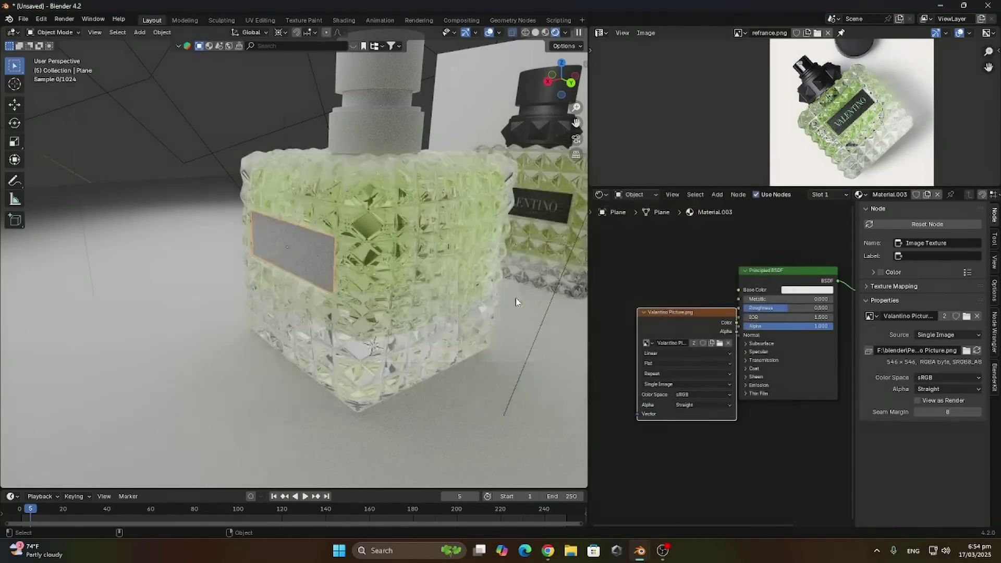
# Unwrap the label plane's face in Edit Mode with Project from View, using the right orthographic view
pyautogui.click(550, 85)
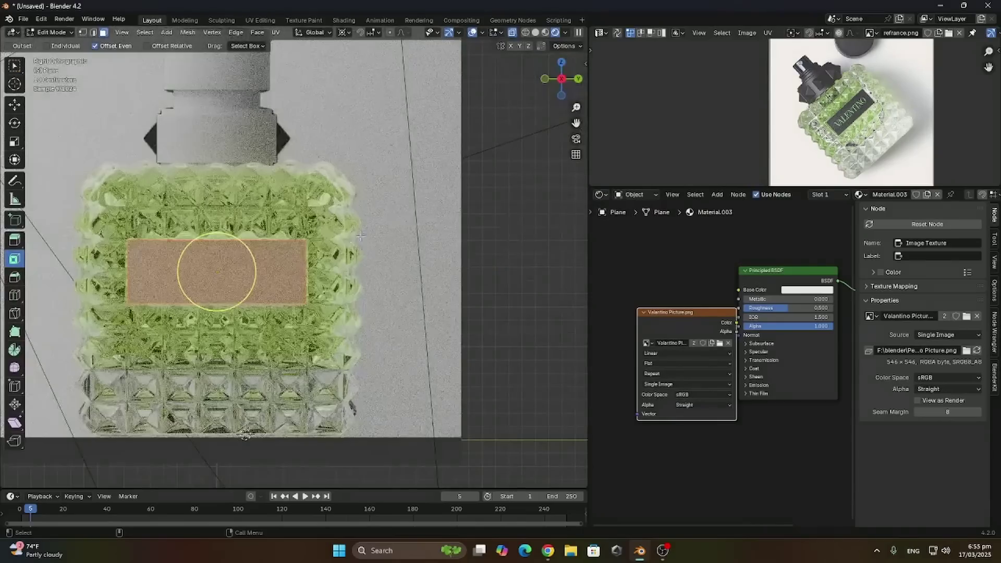
pyautogui.press('u')
pyautogui.click(292, 334)
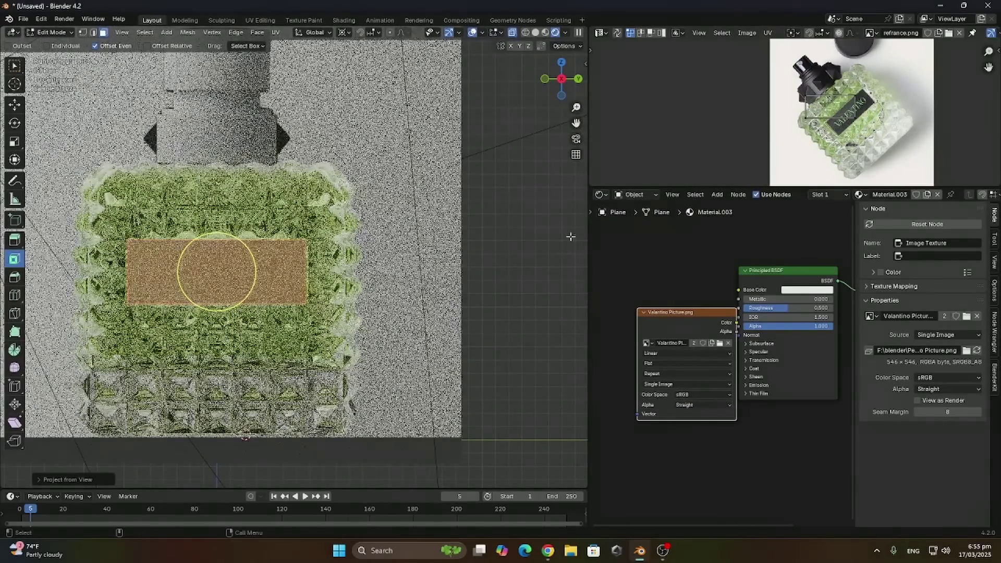
# Show Valantino Picture.png in the UV Editor and connect the Image Texture's Color to the Principled BSDF's Base Color
pyautogui.click(870, 33)
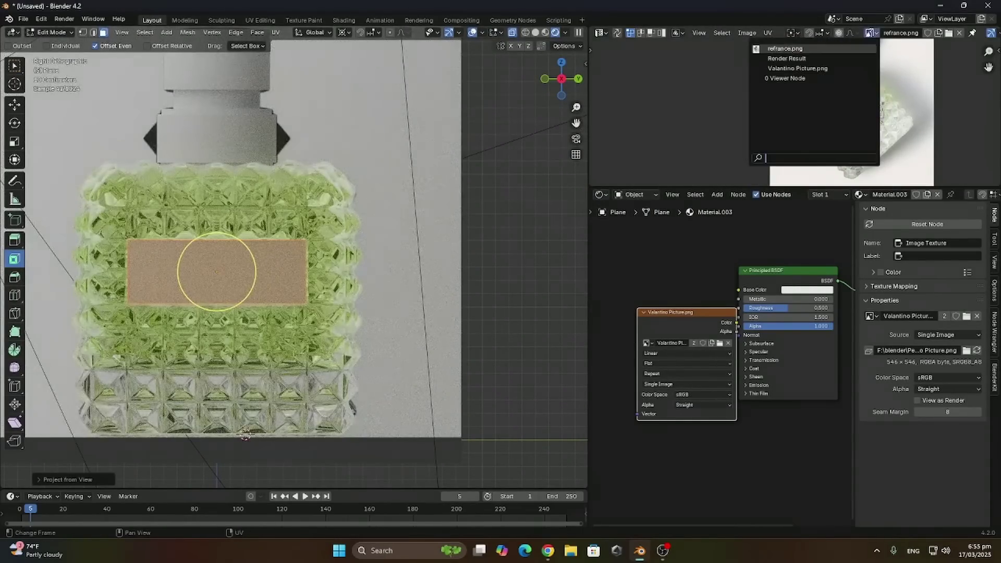
pyautogui.click(805, 69)
pyautogui.moveTo(695, 326); pyautogui.dragTo(739, 290)
pyautogui.scroll(2, 876, 117)
# Move the label plane's UV face over the black VALENTINO label in the picture
pyautogui.moveTo(877, 117); pyautogui.dragTo(923, 146)
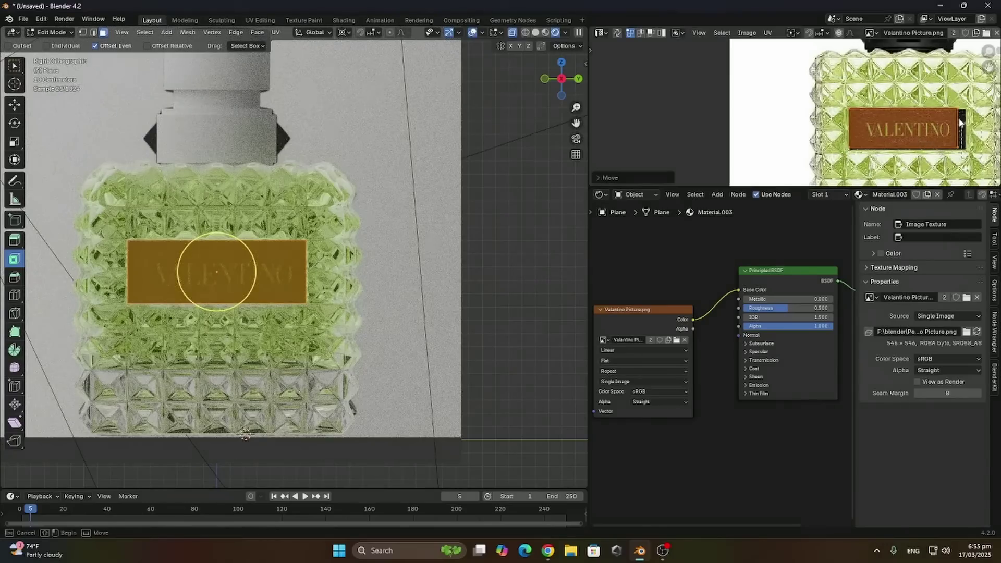
pyautogui.press('g')
pyautogui.click(768, 82)
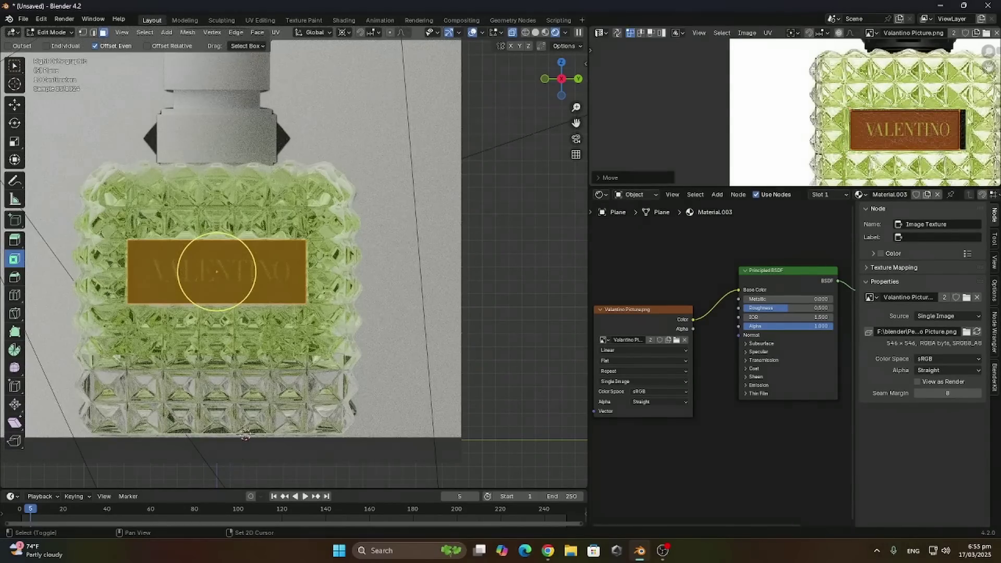
pyautogui.moveTo(949, 104); pyautogui.dragTo(873, 94, button='middle')
pyautogui.moveTo(906, 156); pyautogui.dragTo(869, 90)
pyautogui.press('g')
pyautogui.click(876, 92)
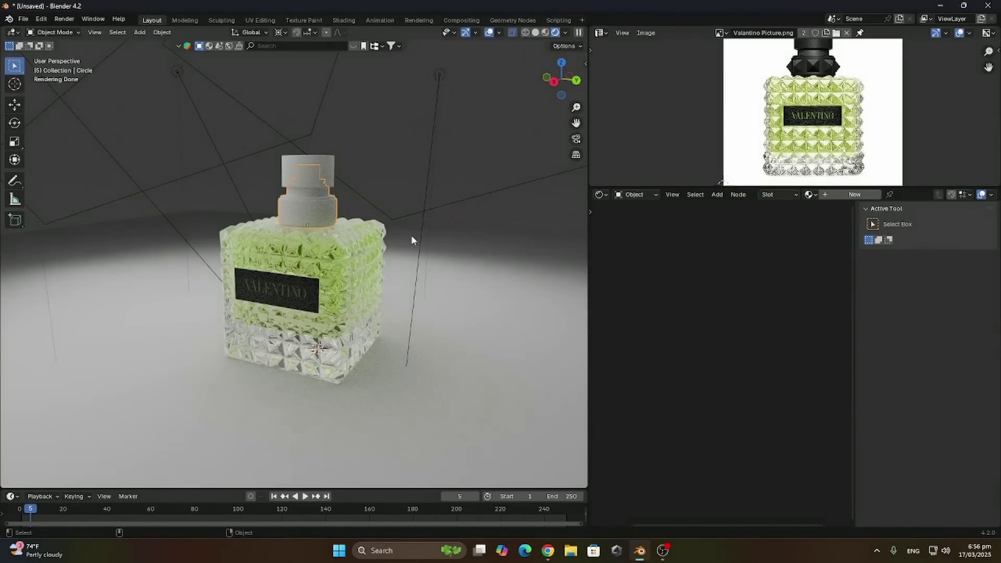
# Give the bottle's collar a new material with Base Color sampled from the reference's black cap, Metallic about 0.777 and Roughness about 0.191
pyautogui.click(841, 197)
pyautogui.click(766, 295)
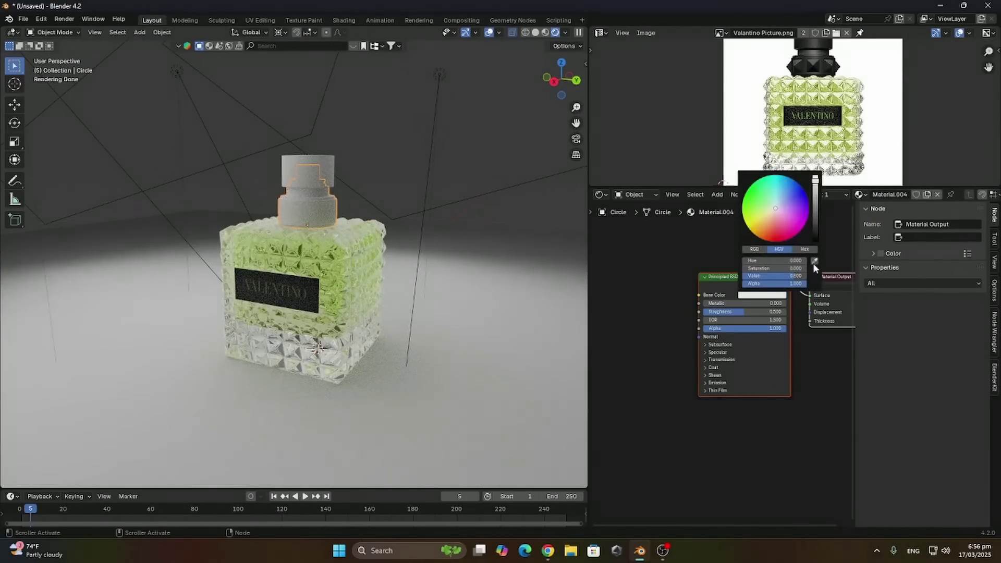
pyautogui.click(819, 55)
pyautogui.moveTo(743, 304); pyautogui.dragTo(720, 313)
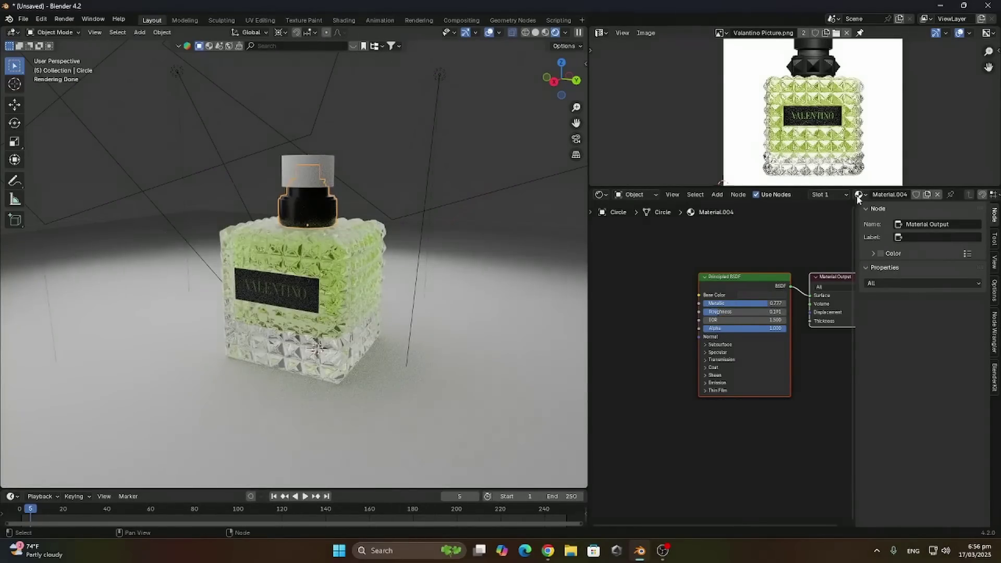
# Apply Shade Smooth to the bottle's black cap
pyautogui.scroll(4, 294, 260)
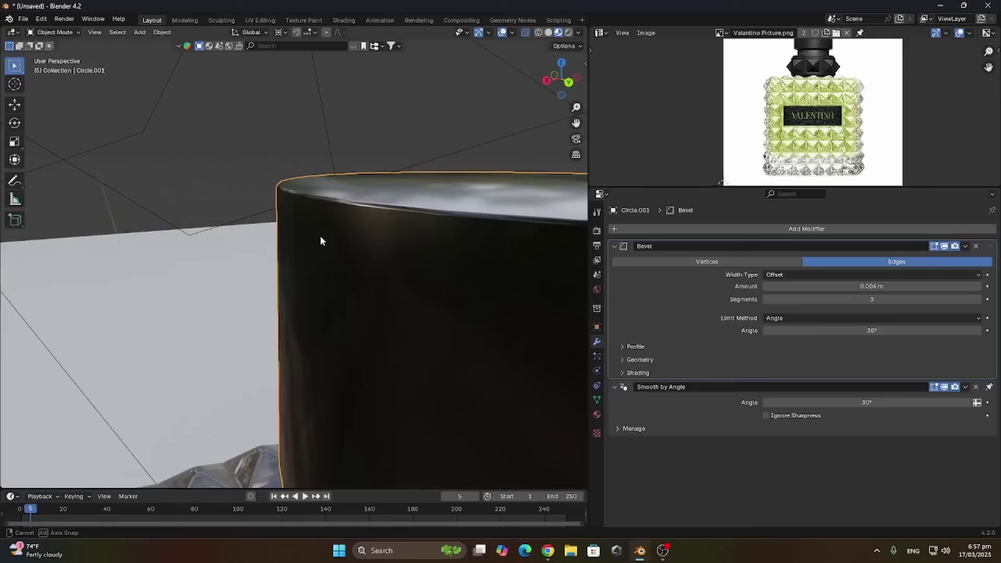
pyautogui.moveTo(319, 239); pyautogui.dragTo(336, 252, button='middle')
pyautogui.rightClick(336, 251)
pyautogui.click(336, 252)
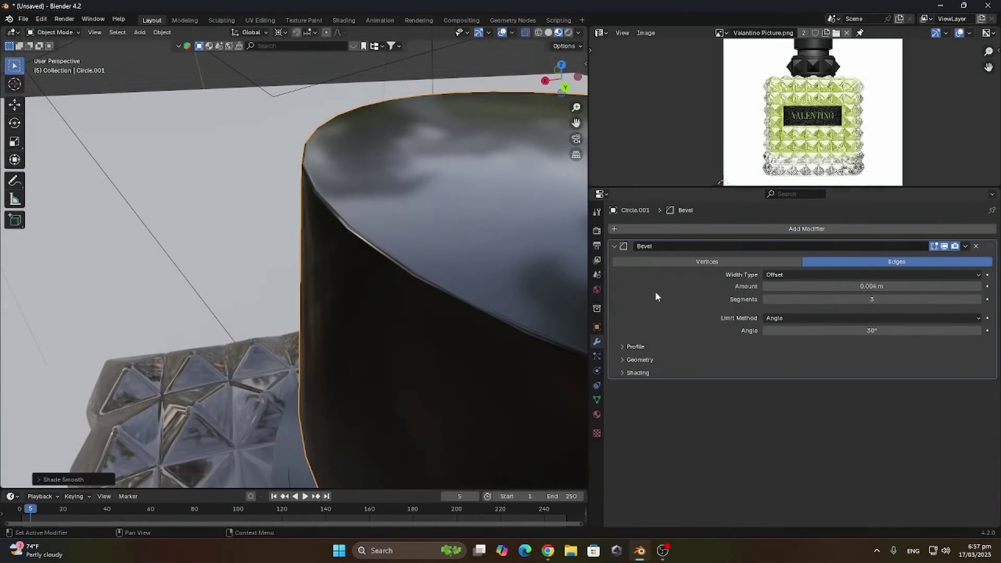
# Set the Bevel modifier's amount to 0.011 m on the black cap and 0.024 m on the collar
pyautogui.moveTo(947, 285); pyautogui.dragTo(965, 286)
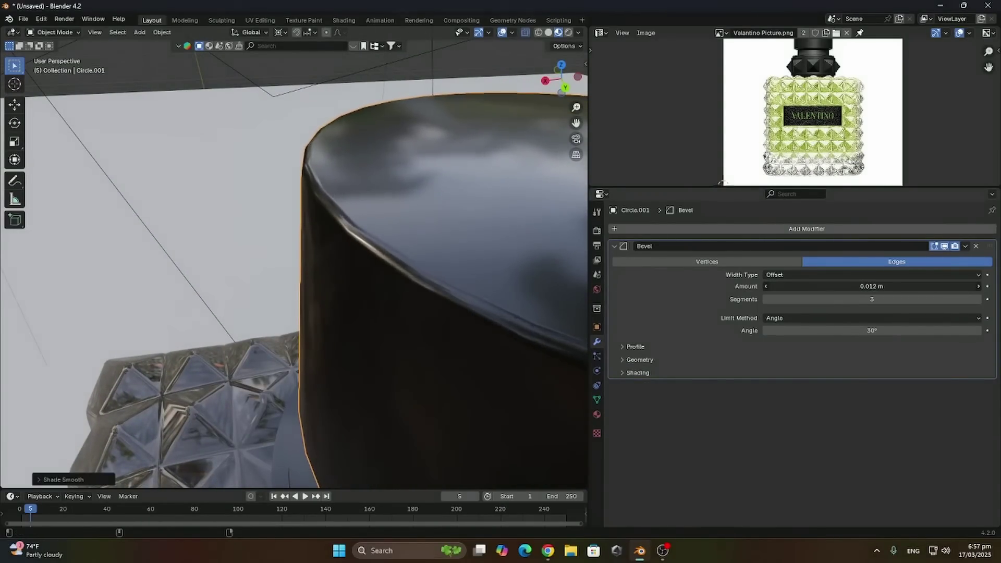
pyautogui.scroll(-3, 337, 325)
pyautogui.moveTo(337, 324); pyautogui.dragTo(359, 209, button='middle')
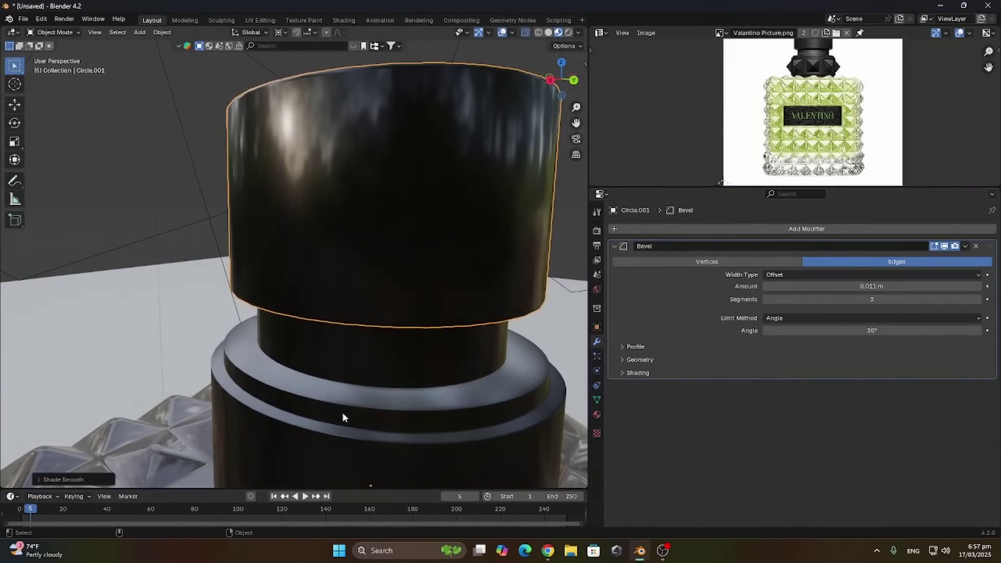
pyautogui.click(342, 412)
pyautogui.moveTo(872, 286); pyautogui.dragTo(847, 286)
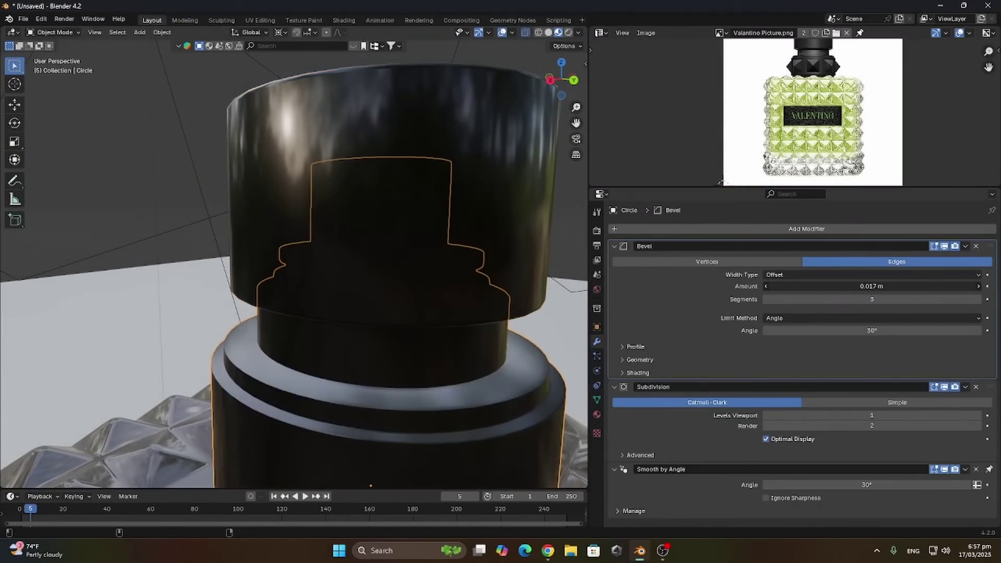
# Hide the black cap and remove the Subdivision modifier from the collar beneath it
pyautogui.scroll(-5, 337, 261)
pyautogui.click(339, 234)
pyautogui.press('h')
pyautogui.moveTo(339, 240); pyautogui.dragTo(359, 225, button='middle')
pyautogui.scroll(8, 355, 219)
pyautogui.click(353, 215)
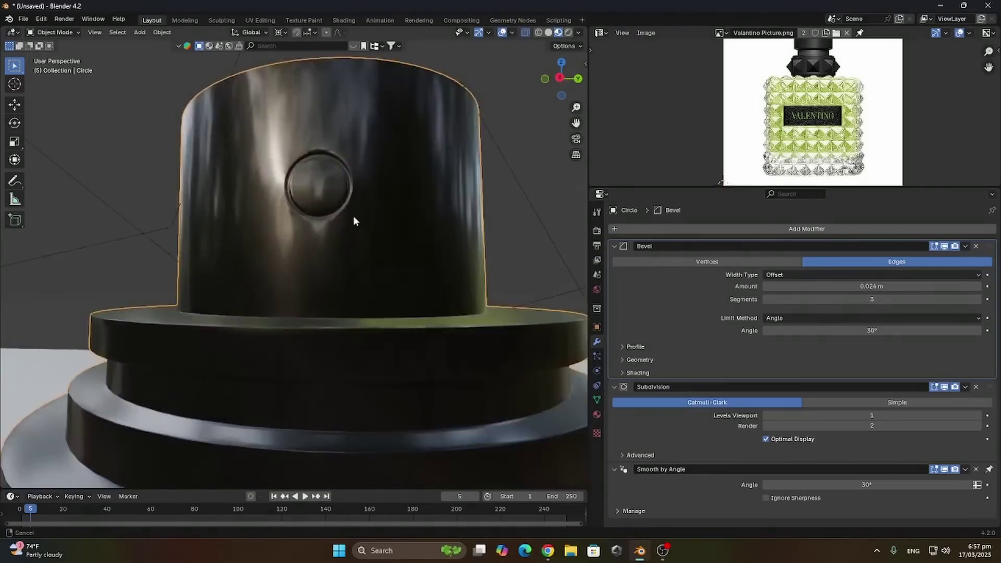
pyautogui.press('Tab')
pyautogui.press('Tab')
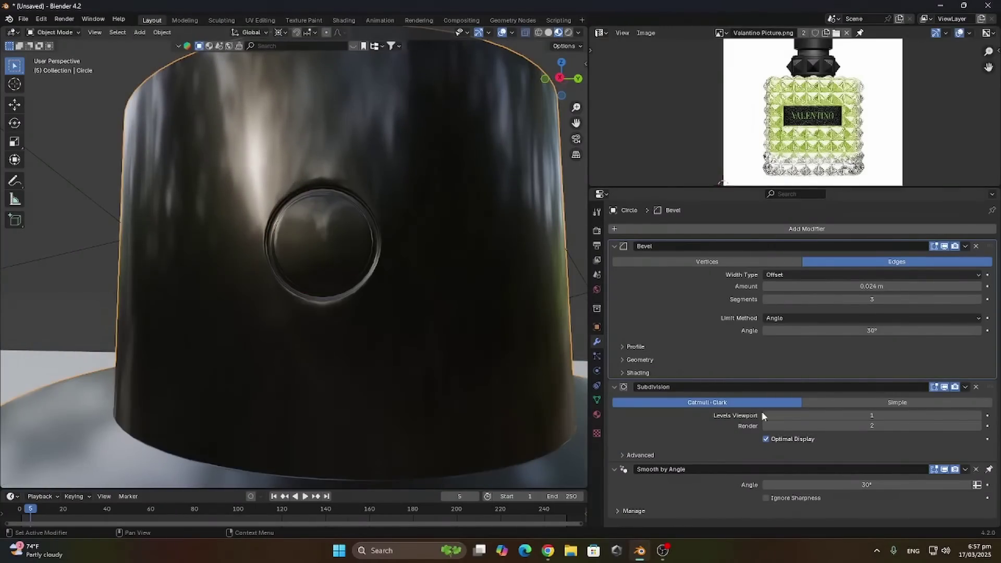
pyautogui.click(976, 387)
pyautogui.scroll(-3, 324, 280)
pyautogui.moveTo(323, 281); pyautogui.dragTo(271, 314, button='middle')
# Try to add a loop cut on the spray nozzle beside its round spray hole
pyautogui.press('Tab')
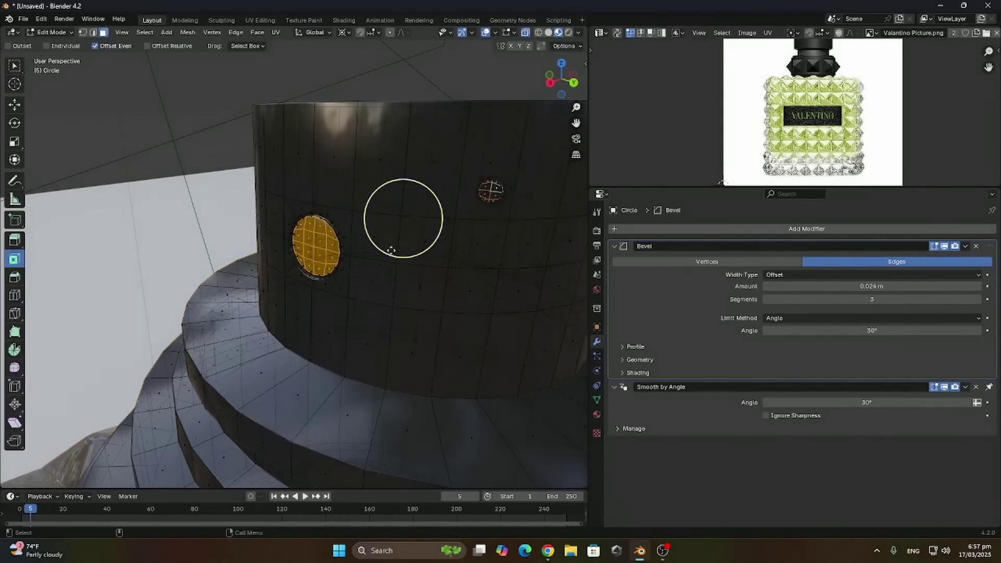
pyautogui.press('Tab')
pyautogui.press('Tab')
pyautogui.moveTo(342, 227); pyautogui.dragTo(399, 237, button='middle')
pyautogui.hotkey('ctrl', 'r')
pyautogui.click(348, 218)
pyautogui.click(349, 217)
pyautogui.hotkey('ctrl', 'z')
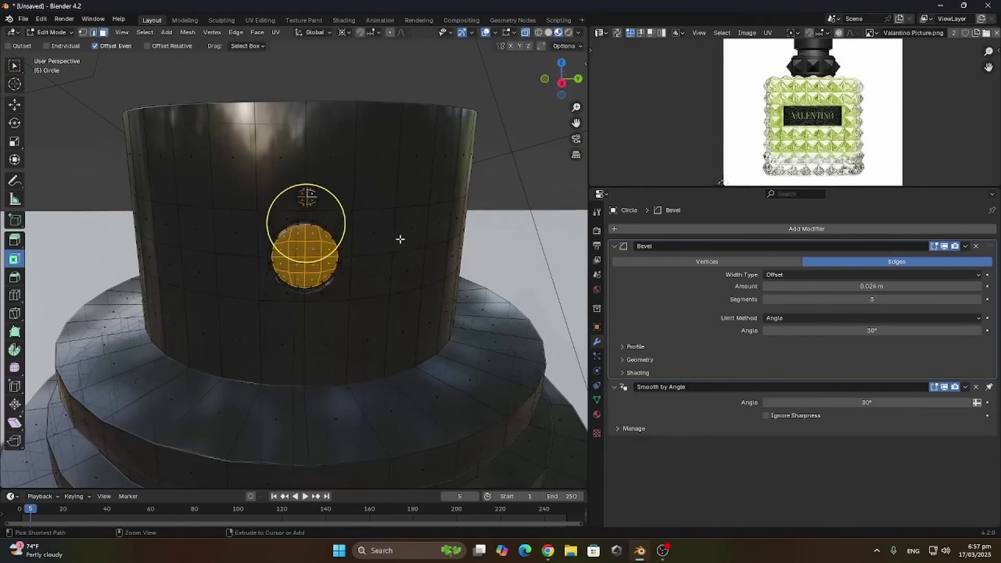
pyautogui.press('Tab')
# Apply Shade Auto Smooth to the collar and spray nozzle object
pyautogui.rightClick(374, 257)
pyautogui.click(346, 260)
pyautogui.rightClick(344, 277)
pyautogui.click(354, 285)
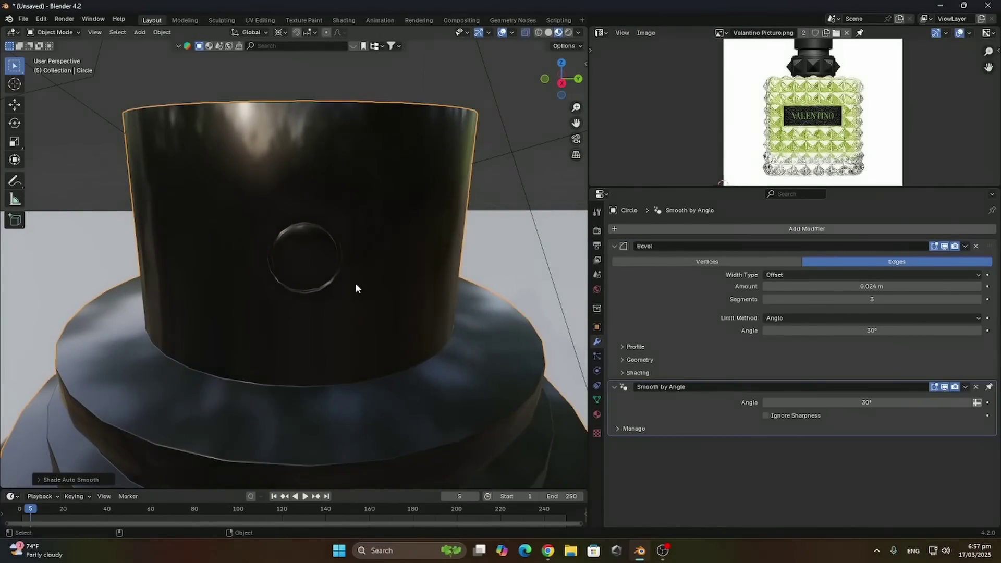
# Unhide the black cap and select it to check how it sits over the nozzle
pyautogui.scroll(-6, 355, 283)
pyautogui.moveTo(355, 282); pyautogui.dragTo(338, 318, button='middle')
pyautogui.scroll(-3, 339, 318)
pyautogui.click(433, 374)
pyautogui.scroll(-3, 433, 374)
pyautogui.keyDown('shift'); pyautogui.moveTo(308, 397); pyautogui.dragTo(313, 341, button='middle'); pyautogui.keyUp('shift')
pyautogui.moveTo(313, 341); pyautogui.dragTo(325, 254, button='middle')
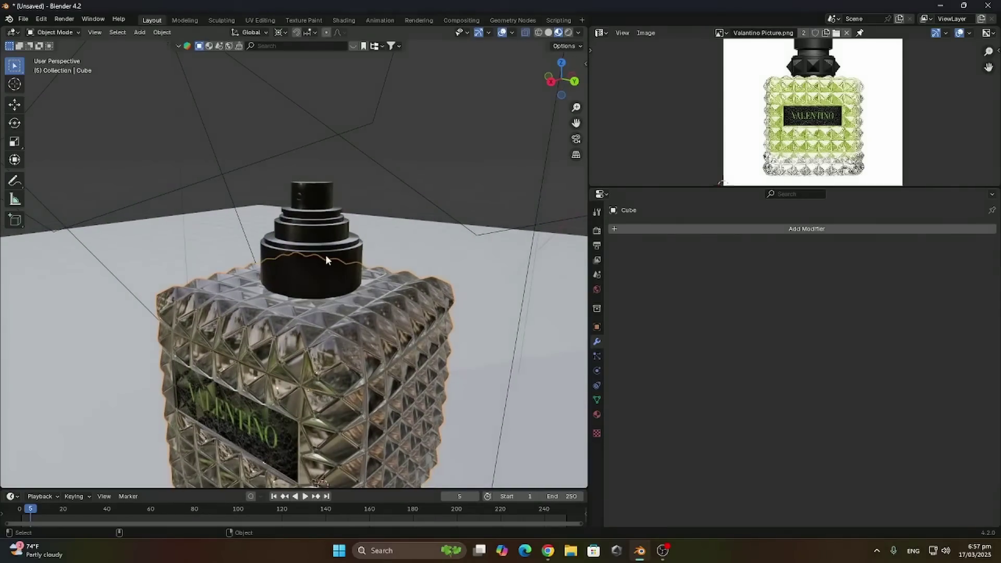
pyautogui.click(325, 254)
pyautogui.hotkey('alt', 'h')
pyautogui.click(325, 211)
pyautogui.scroll(7, 443, 254)
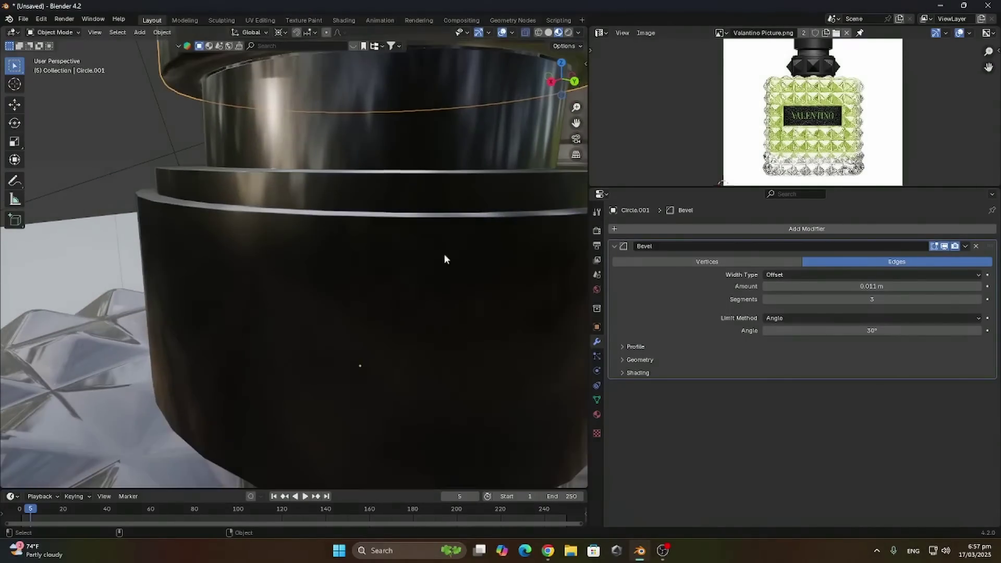
# Hide the cap and separate the upper spray nozzle's geometry from the collar into its own object
pyautogui.scroll(-5, 386, 268)
pyautogui.click(359, 255)
pyautogui.press('Tab')
pyautogui.scroll(5, 323, 240)
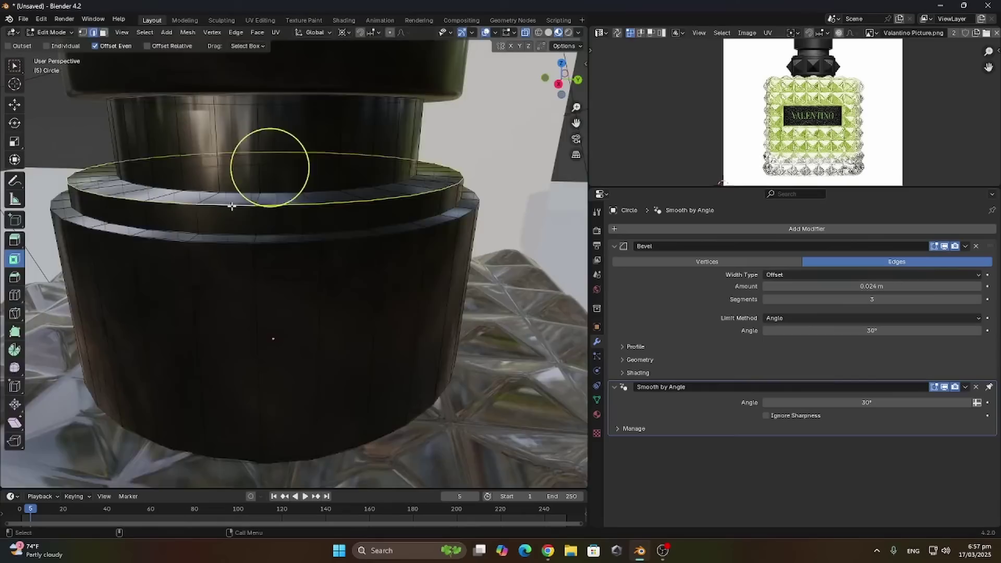
pyautogui.moveTo(271, 375); pyautogui.dragTo(322, 411, button='middle')
pyautogui.press('Tab')
pyautogui.click(389, 116)
pyautogui.click(392, 219)
pyautogui.press('Tab')
pyautogui.moveTo(393, 219); pyautogui.dragTo(177, 112)
pyautogui.press('p')
pyautogui.moveTo(333, 156); pyautogui.dragTo(380, 185, button='middle')
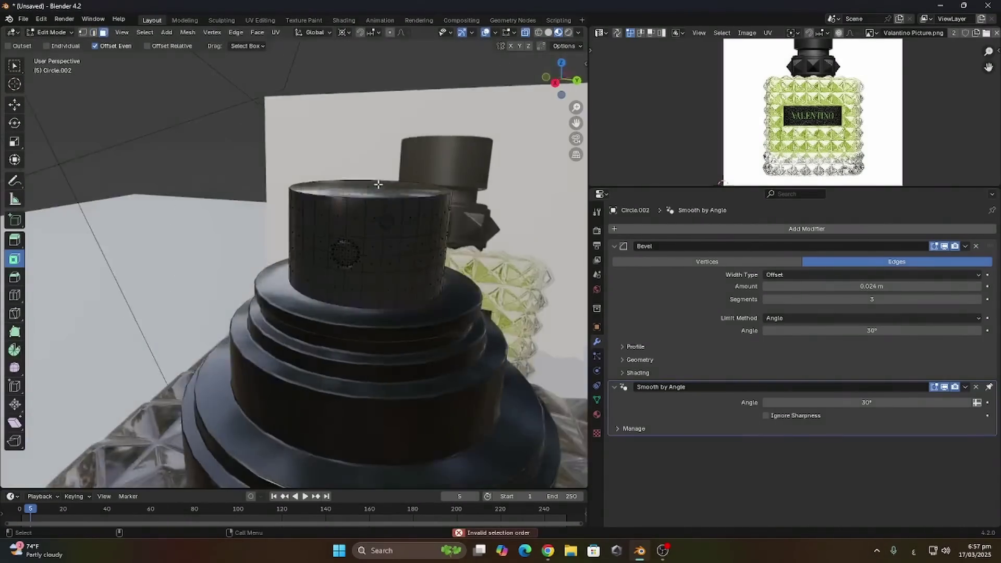
# Remove the Bevel modifier from the separated spray nozzle and bevel its edges directly in the mesh
pyautogui.press('Tab')
pyautogui.scroll(3, 386, 199)
pyautogui.press('Tab')
pyautogui.click(976, 246)
pyautogui.hotkey('ctrl', 'b')
pyautogui.click(513, 244)
pyautogui.press('Tab')
# Select the stepped collar and adjust its Bevel modifier's amount to round the edges
pyautogui.click(371, 328)
pyautogui.press('Tab')
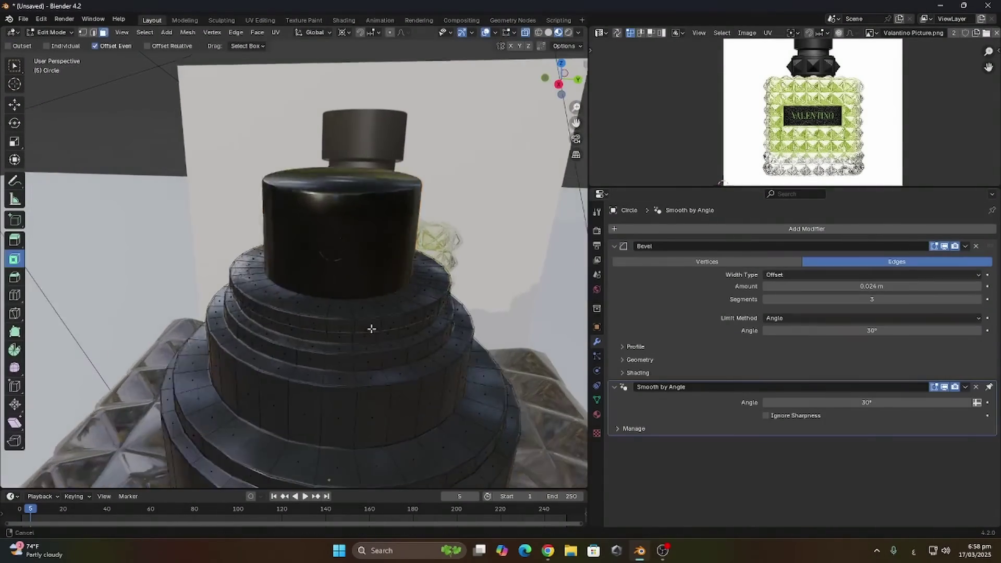
pyautogui.press('Tab')
pyautogui.moveTo(365, 271); pyautogui.dragTo(289, 228, button='middle')
pyautogui.scroll(3, 288, 227)
pyautogui.moveTo(868, 286); pyautogui.dragTo(872, 287)
pyautogui.scroll(-6, 268, 244)
# Apply smooth shading to the collar from its object options and unhide the black cap
pyautogui.click(268, 244)
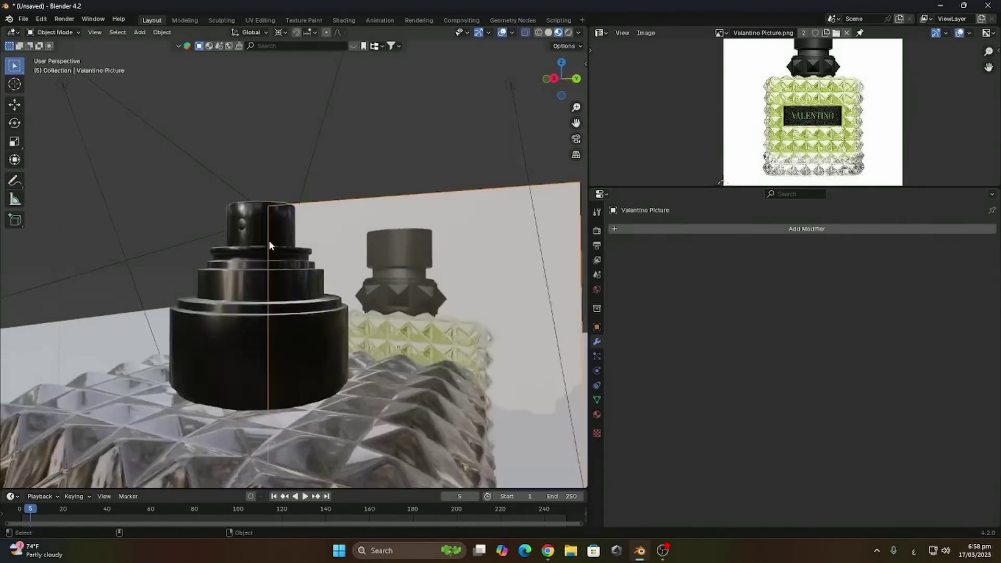
pyautogui.click(313, 276)
pyautogui.rightClick(323, 281)
pyautogui.click(329, 289)
pyautogui.hotkey('alt', 'h')
# Set the black cap material's Metallic to 0.822 and Roughness to 0.313
pyautogui.click(597, 414)
pyautogui.moveTo(774, 352); pyautogui.dragTo(943, 352)
pyautogui.moveTo(811, 365); pyautogui.dragTo(837, 365)
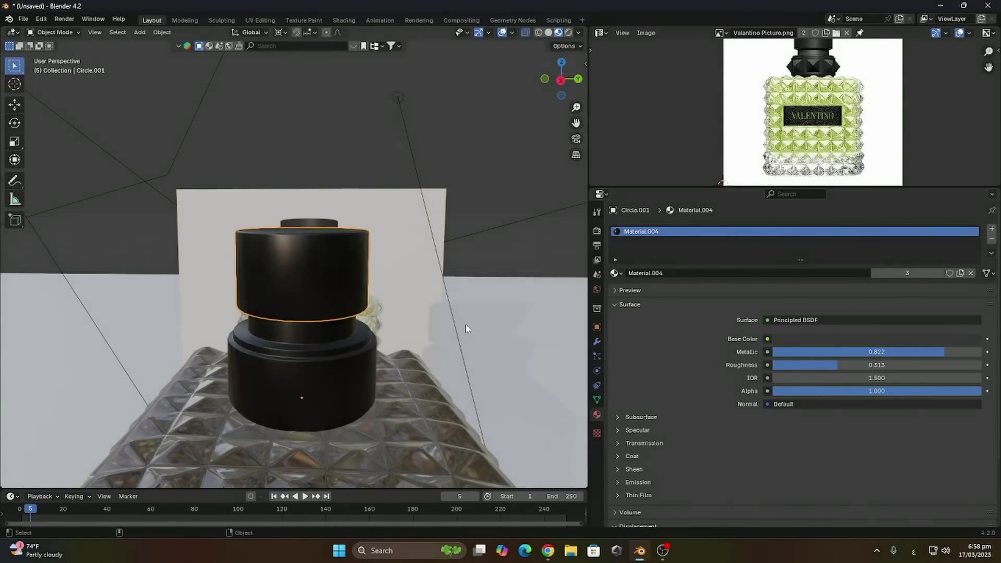
# Add a camera to the scene and look through it
pyautogui.scroll(-8, 467, 329)
pyautogui.click(467, 328)
pyautogui.hotkey('shift', 'a')
pyautogui.click(464, 184)
pyautogui.click(577, 138)
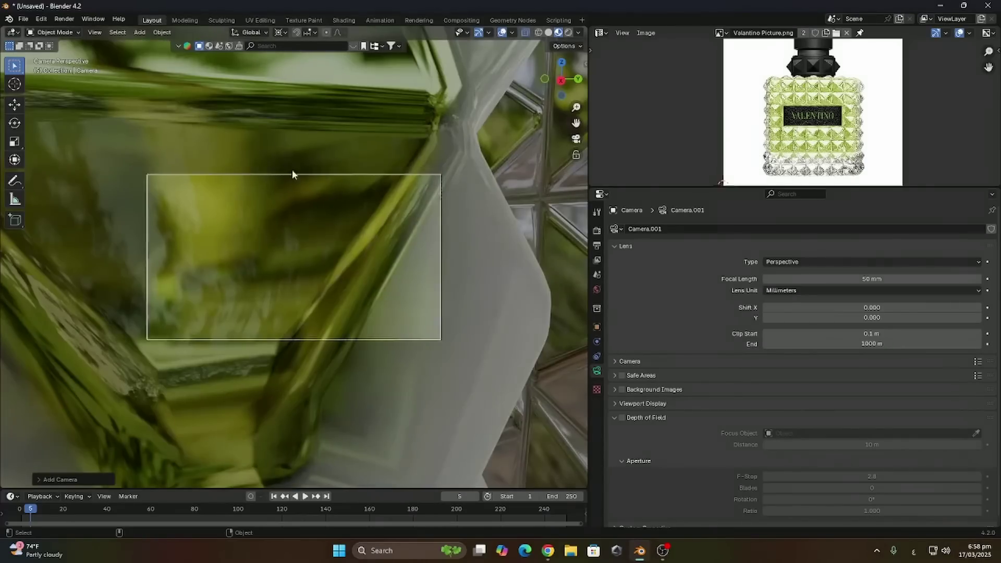
# Move the camera back with Walk Navigation until the whole bottle fits inside the frame
pyautogui.click(93, 33)
pyautogui.moveTo(120, 180)
pyautogui.click(258, 348)
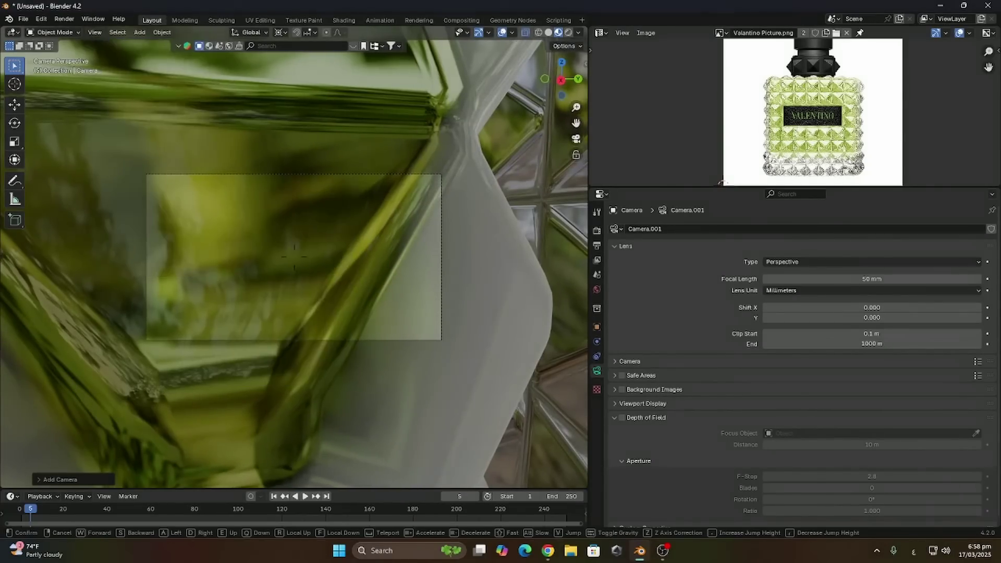
pyautogui.press('s')
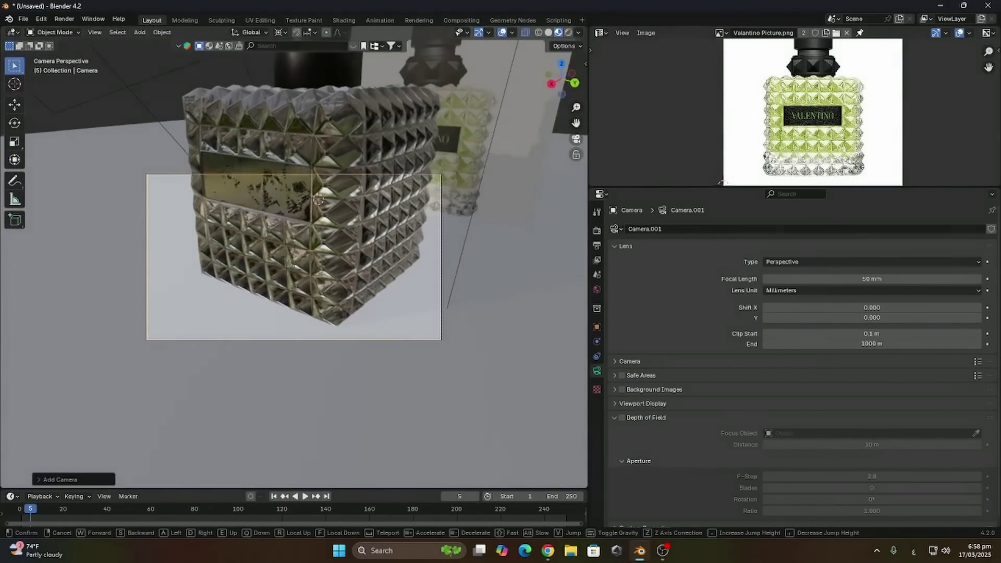
pyautogui.press('s')
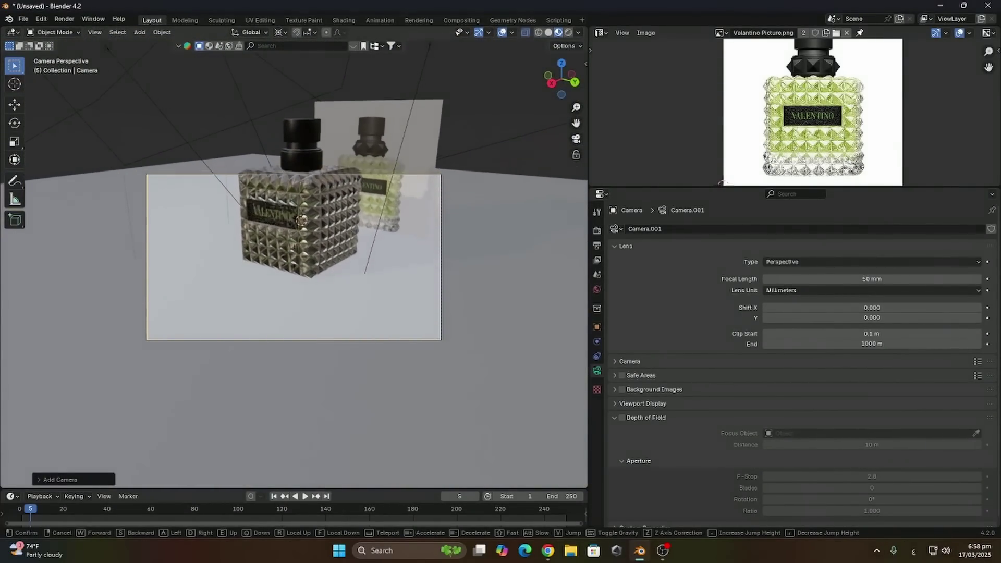
pyautogui.press('s')
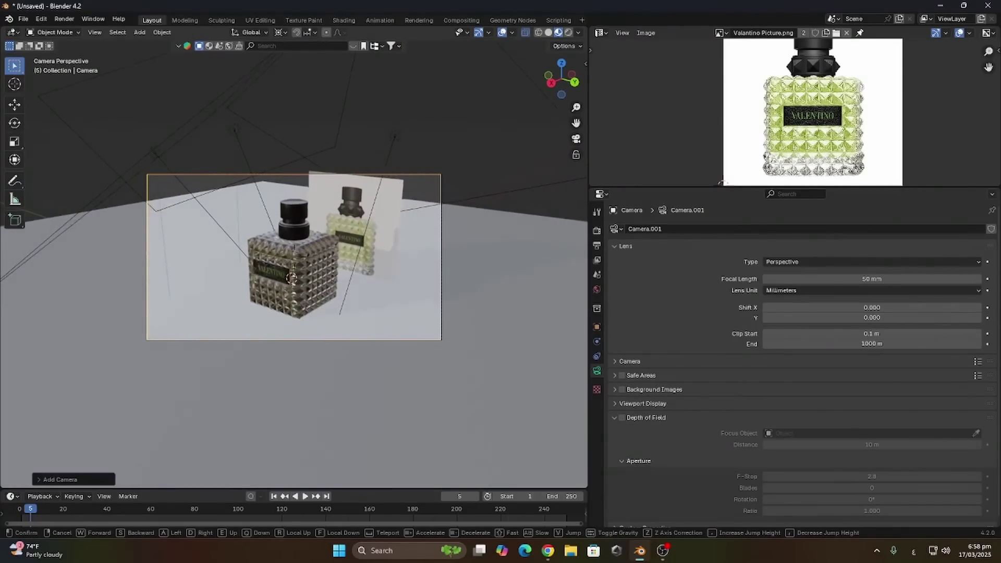
pyautogui.press('s')
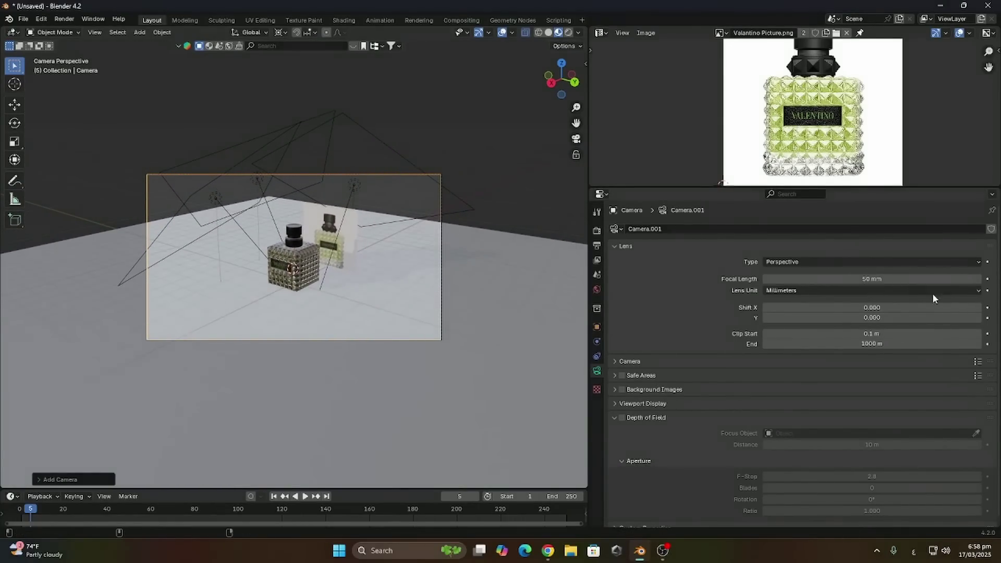
# Set the camera's focal length to about 115.3 mm and move it along its local Z axis to frame the bottle
pyautogui.moveTo(934, 279); pyautogui.dragTo(996, 279)
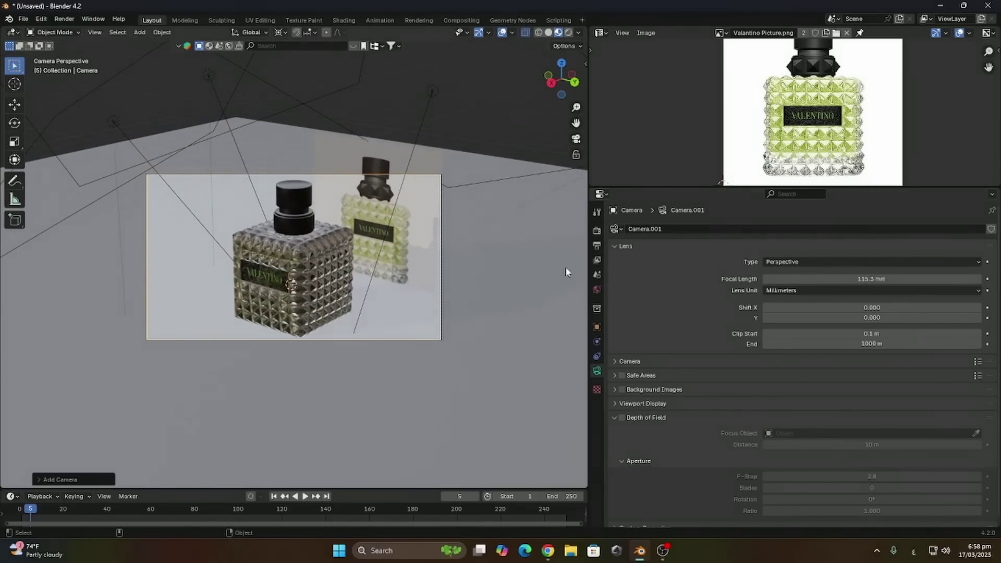
pyautogui.press('g')
pyautogui.press('z')
pyautogui.press('z')
pyautogui.click(576, 351)
# Hide the reference picture standing behind the bottle
pyautogui.click(396, 273)
pyautogui.press('h')
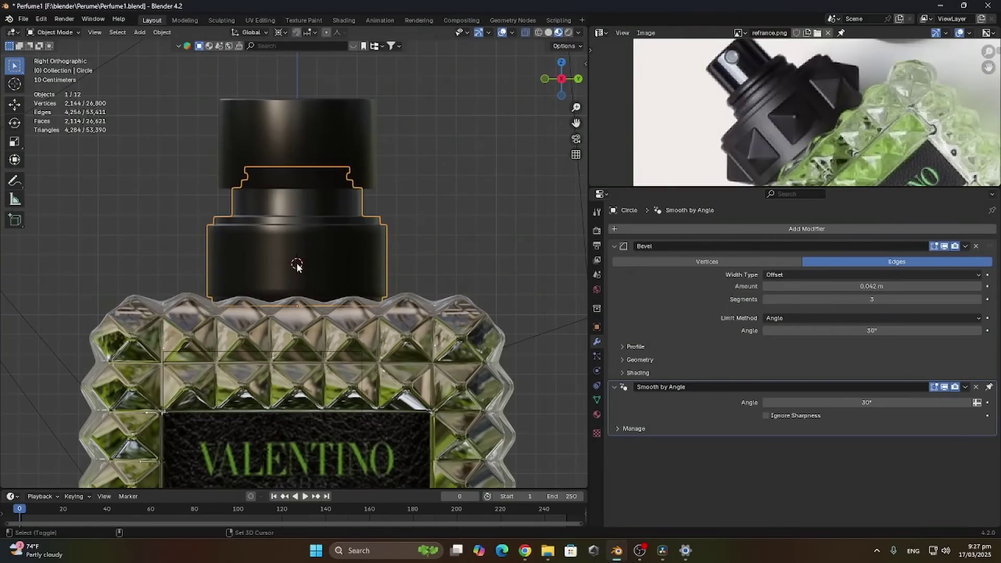
# Add a mesh plane at the 3D cursor on the collar's front and scale it to 0.110
pyautogui.click(143, 33)
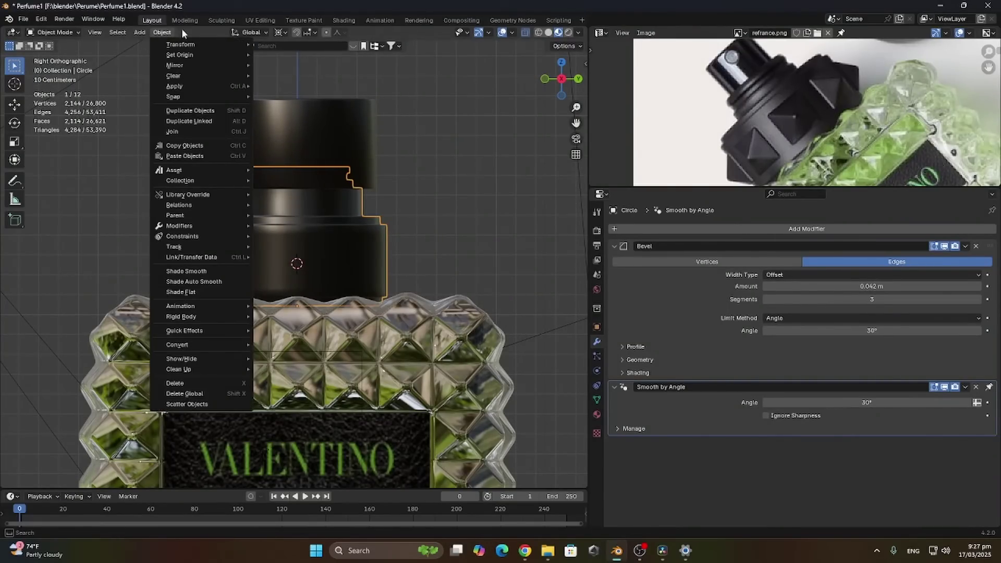
pyautogui.moveTo(171, 47)
pyautogui.click(245, 44)
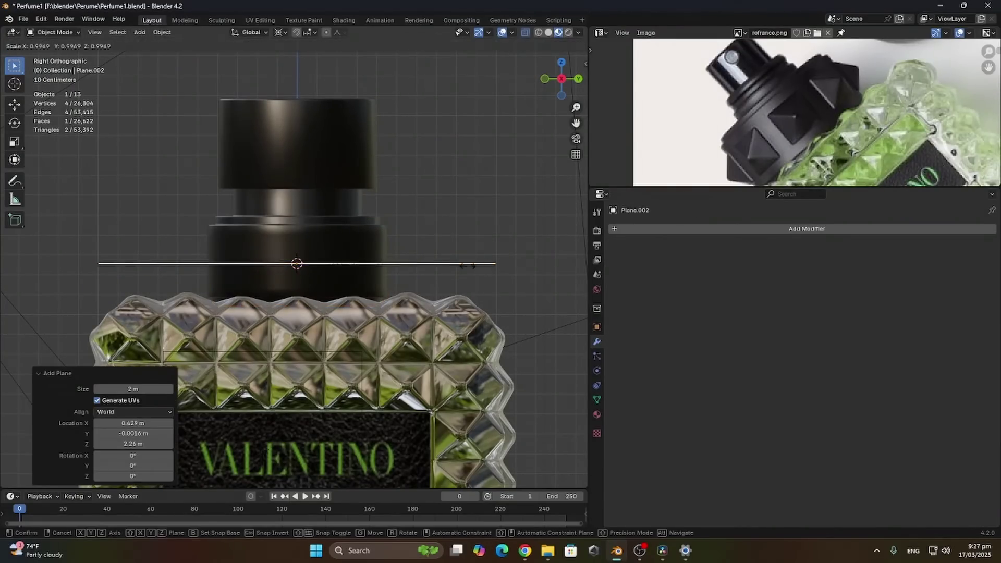
pyautogui.click(321, 248)
pyautogui.moveTo(321, 249); pyautogui.dragTo(387, 306, button='middle')
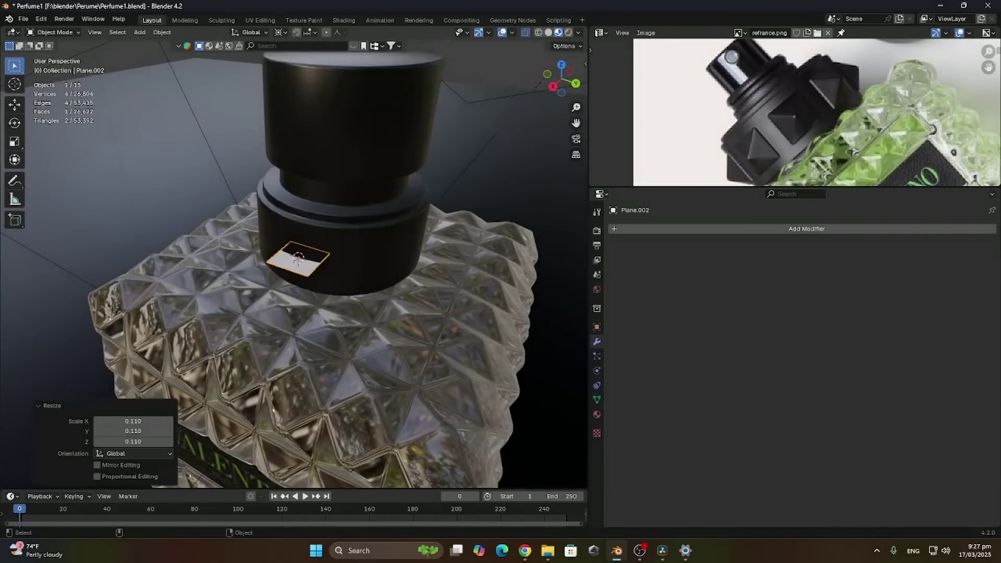
# Rotate the plane 90° about global Y, resize it to fit the collar's front, and open its mesh for editing
pyautogui.press('s')
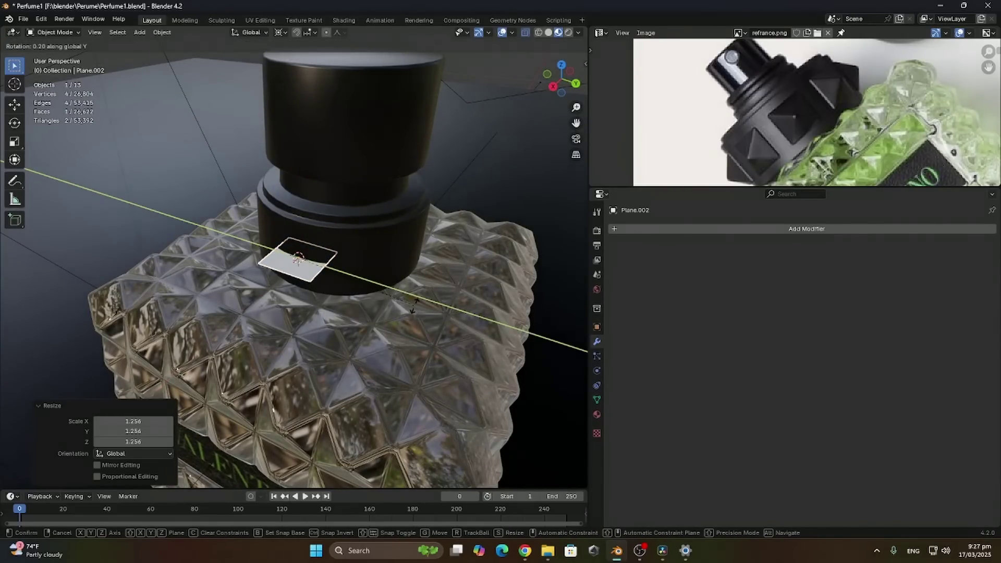
pyautogui.click(411, 304)
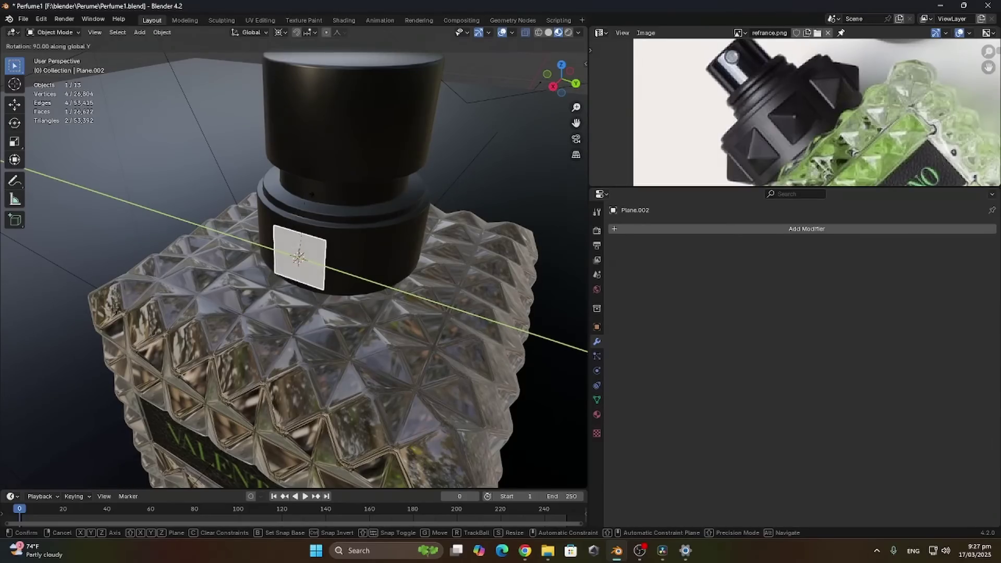
pyautogui.click(307, 199)
pyautogui.moveTo(307, 198); pyautogui.dragTo(353, 230, button='middle')
pyautogui.click(560, 82)
pyautogui.press('s')
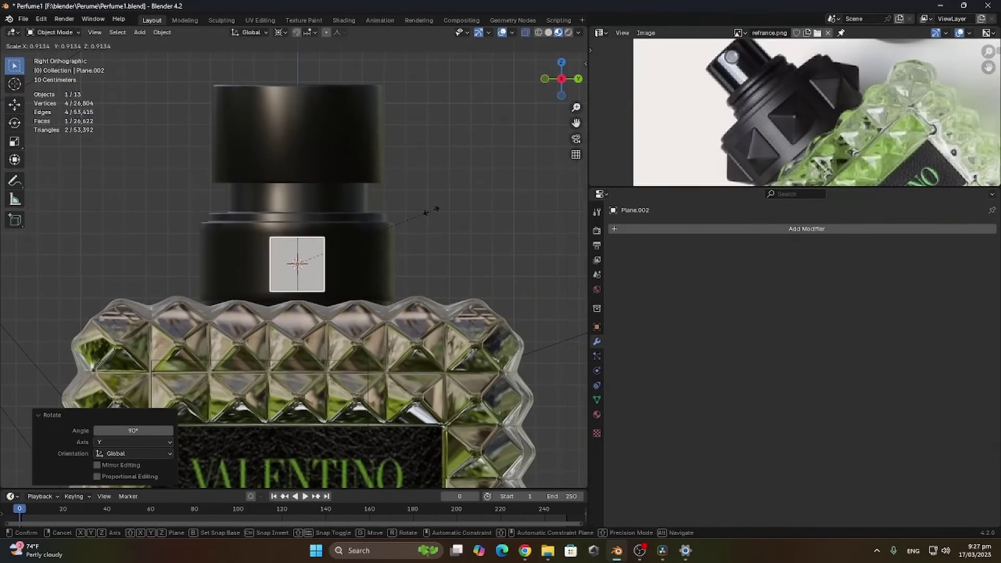
pyautogui.click(428, 211)
pyautogui.moveTo(429, 211); pyautogui.dragTo(334, 230, button='middle')
pyautogui.press('Tab')
# Try to extrude the plane's face
pyautogui.press('e')
pyautogui.click(301, 284)
pyautogui.hotkey('ctrl', 'z')
# Add five evenly spaced vertical loop cuts across the plane and return to Object Mode
pyautogui.hotkey('ctrl', 'r')
pyautogui.scroll(1, 334, 203)
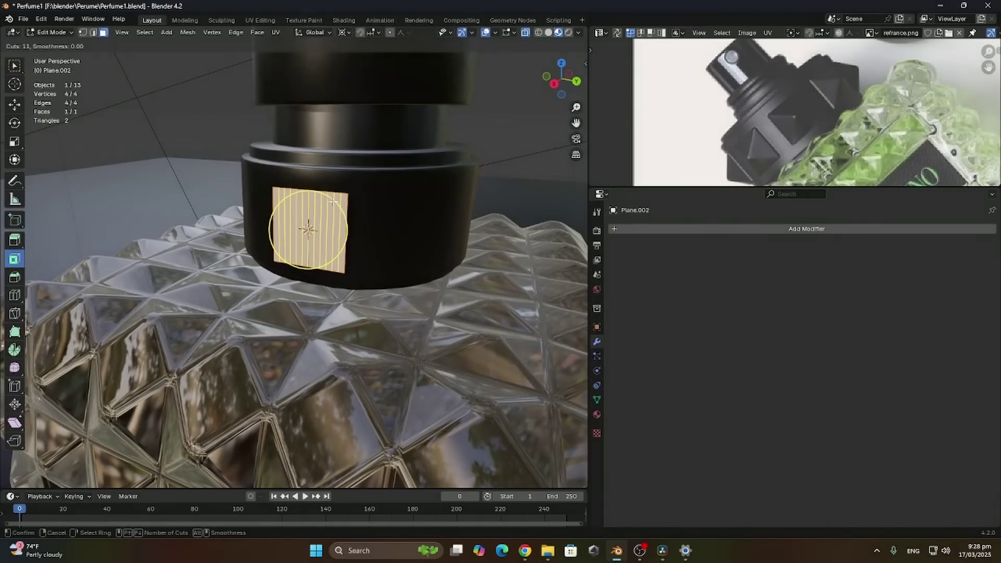
pyautogui.click(331, 203)
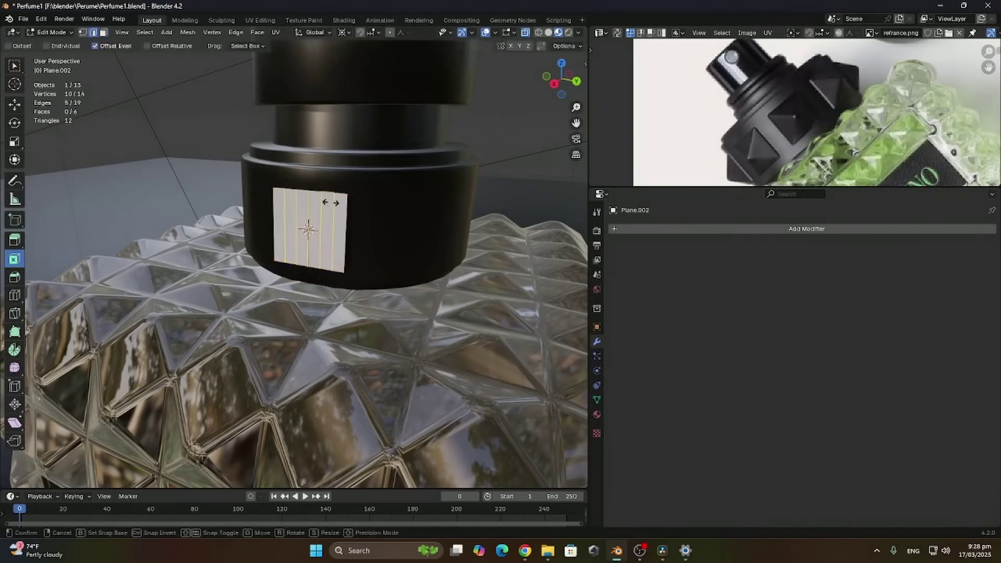
pyautogui.click(331, 203)
pyautogui.moveTo(292, 236); pyautogui.dragTo(263, 256, button='middle')
pyautogui.press('Tab')
# Add a Shrinkwrap modifier to the plane with the collar object Circle as its target
pyautogui.click(648, 230)
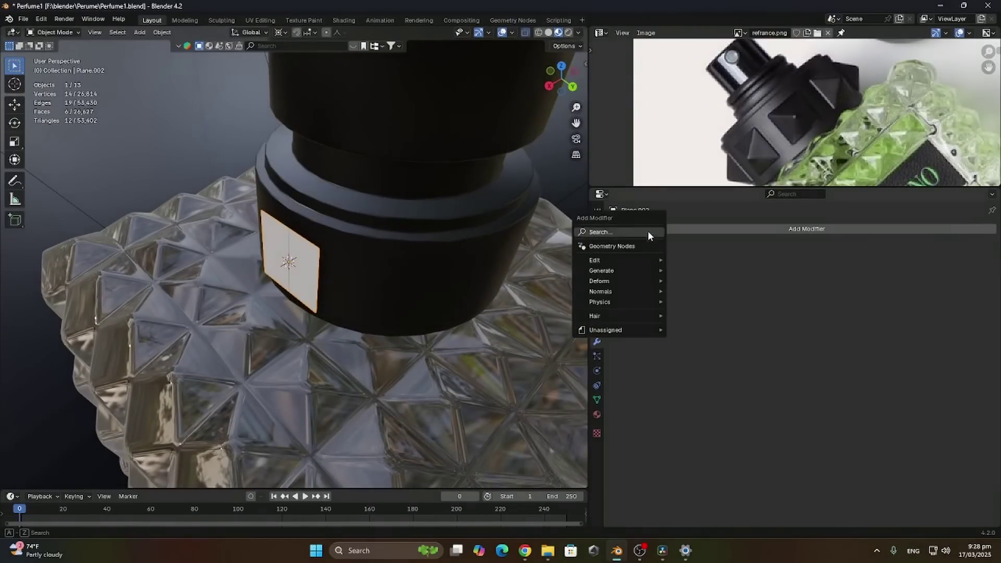
pyautogui.click(627, 234)
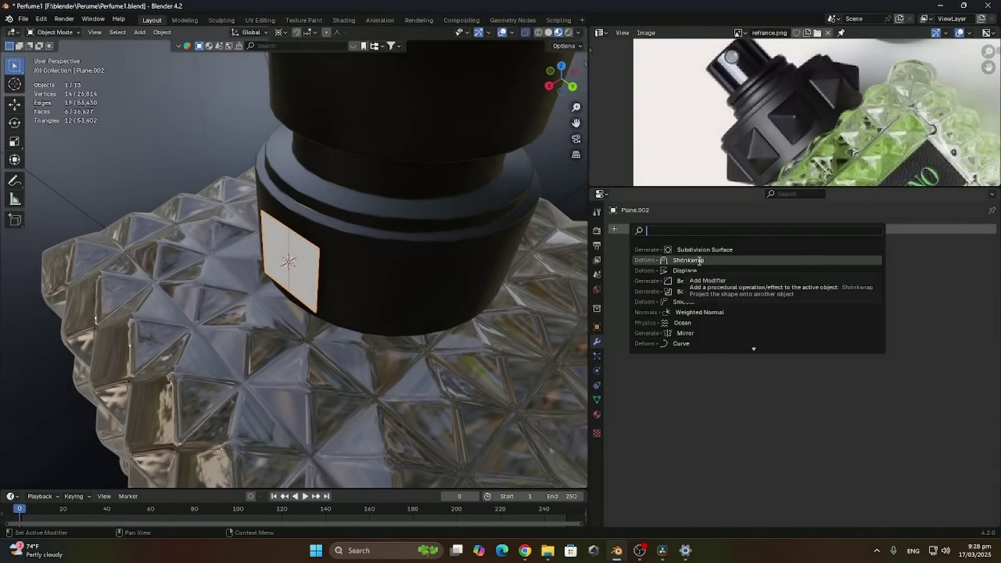
pyautogui.click(699, 261)
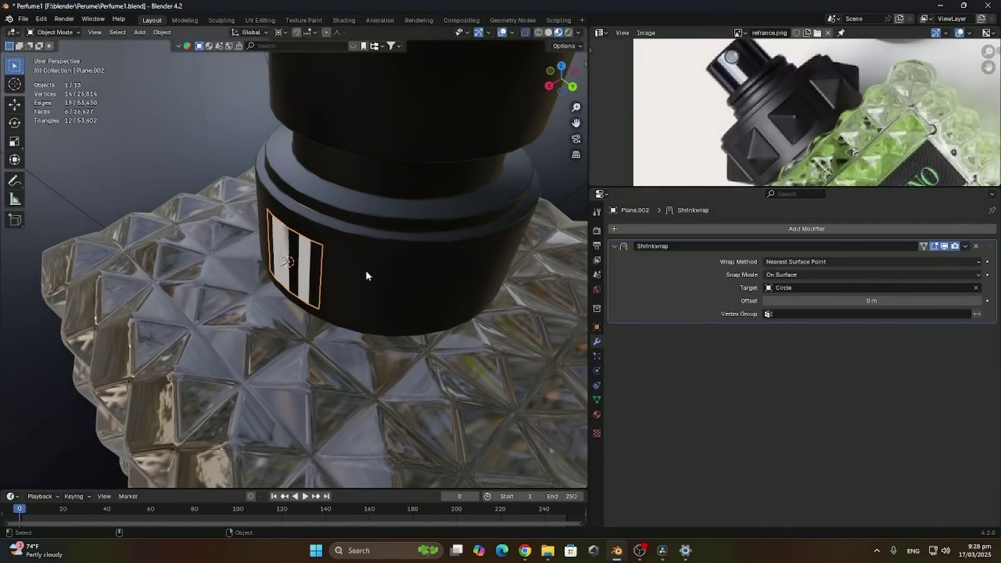
pyautogui.moveTo(366, 275); pyautogui.dragTo(407, 243, button='middle')
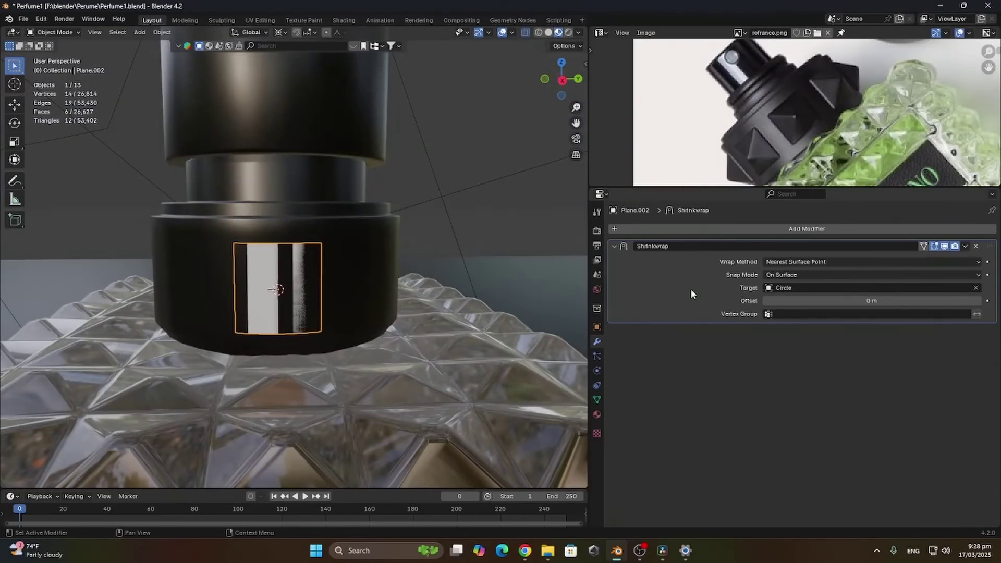
# Apply the plane's Shrinkwrap modifier, then extrude all its faces 0.084444 m outward and move them farther out along global X
pyautogui.hotkey('ctrl', 'a')
pyautogui.press('Tab')
pyautogui.moveTo(319, 264); pyautogui.dragTo(384, 289, button='middle')
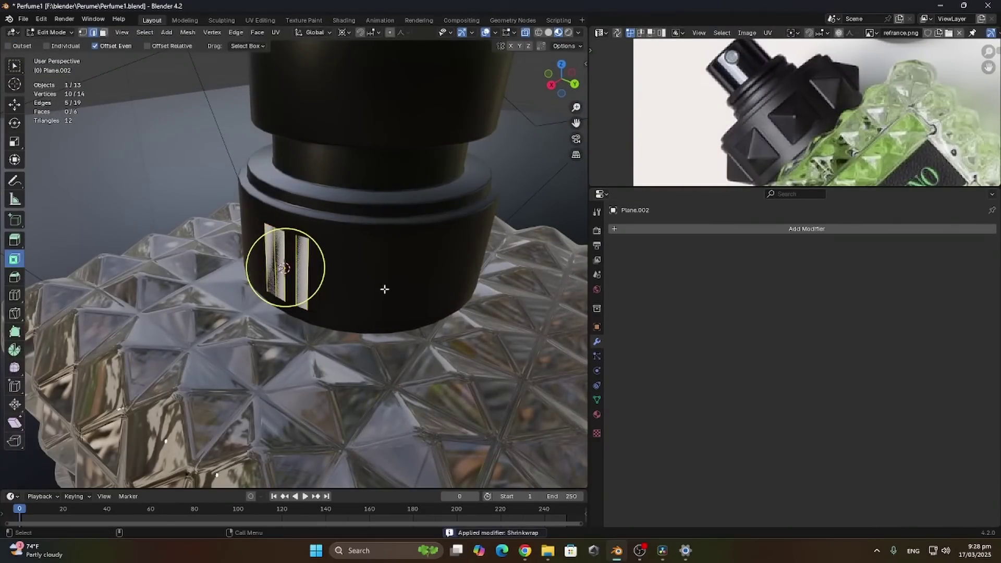
pyautogui.press('a')
pyautogui.press('e')
pyautogui.click(137, 318)
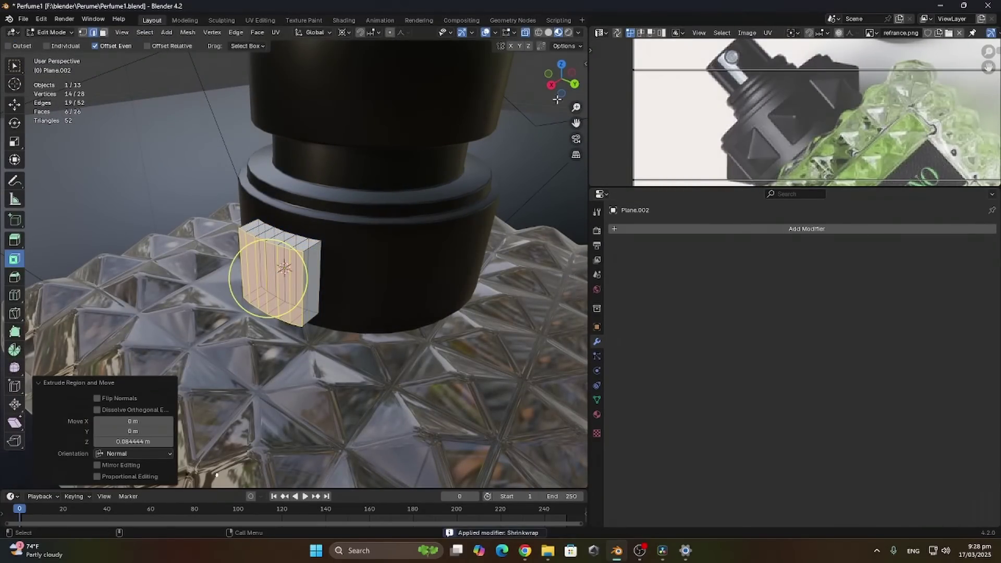
pyautogui.press('g')
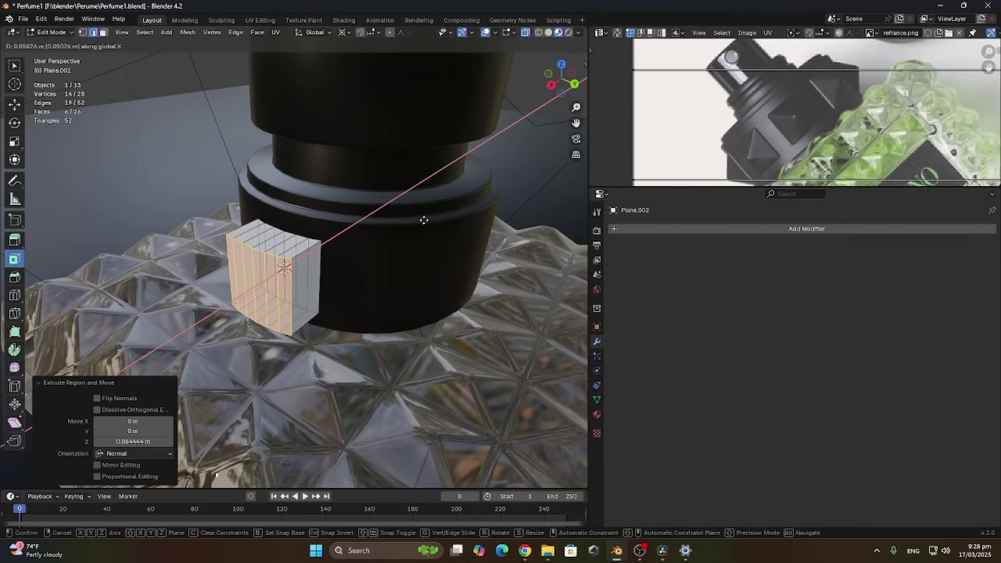
pyautogui.click(417, 223)
# Shrink the extruded front faces to a single point, adjust the tip along global X to form a pyramid stud, and return to Object Mode
pyautogui.press('s')
pyautogui.click(365, 242)
pyautogui.hotkey('ctrl', 'z')
pyautogui.click(344, 32)
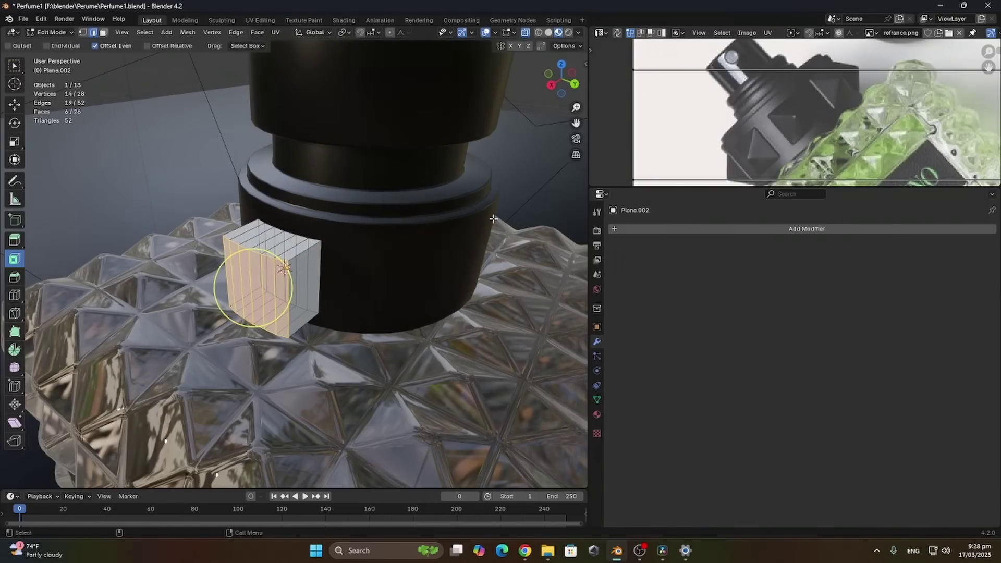
pyautogui.press('s')
pyautogui.click(273, 282)
pyautogui.press('s')
pyautogui.press('x')
pyautogui.click(330, 270)
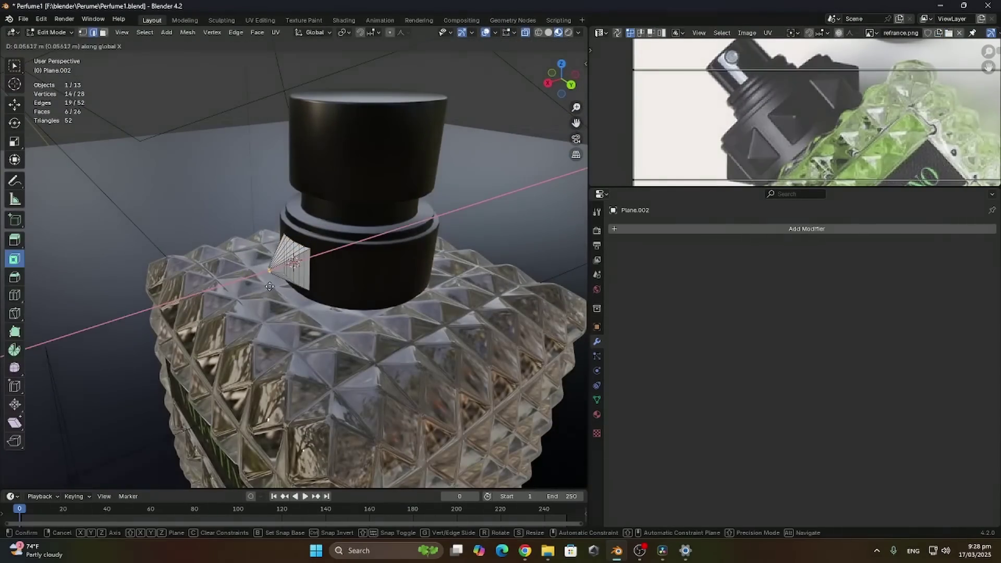
pyautogui.press('Tab')
# Assign the cap material Material.004 to the stud and set its metallic to 0.981 and roughness to 0.253
pyautogui.moveTo(365, 260); pyautogui.dragTo(445, 241, button='middle')
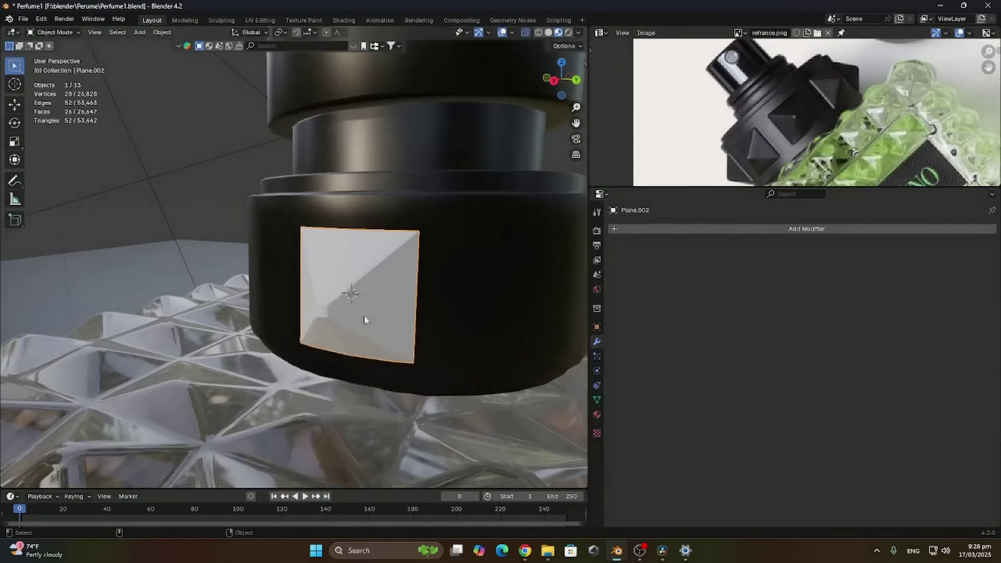
pyautogui.click(597, 415)
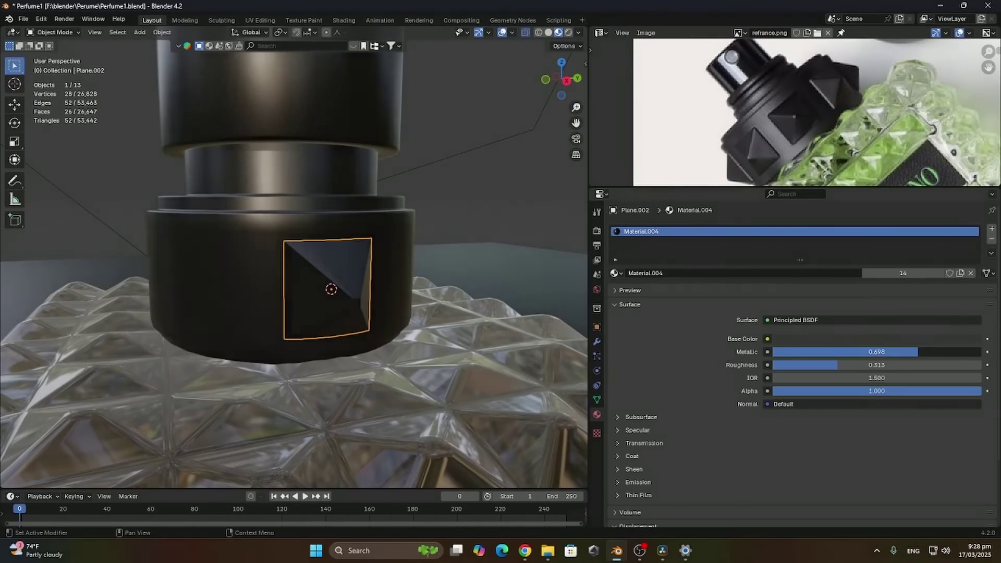
pyautogui.moveTo(919, 352); pyautogui.dragTo(977, 352)
pyautogui.moveTo(886, 365); pyautogui.dragTo(877, 365)
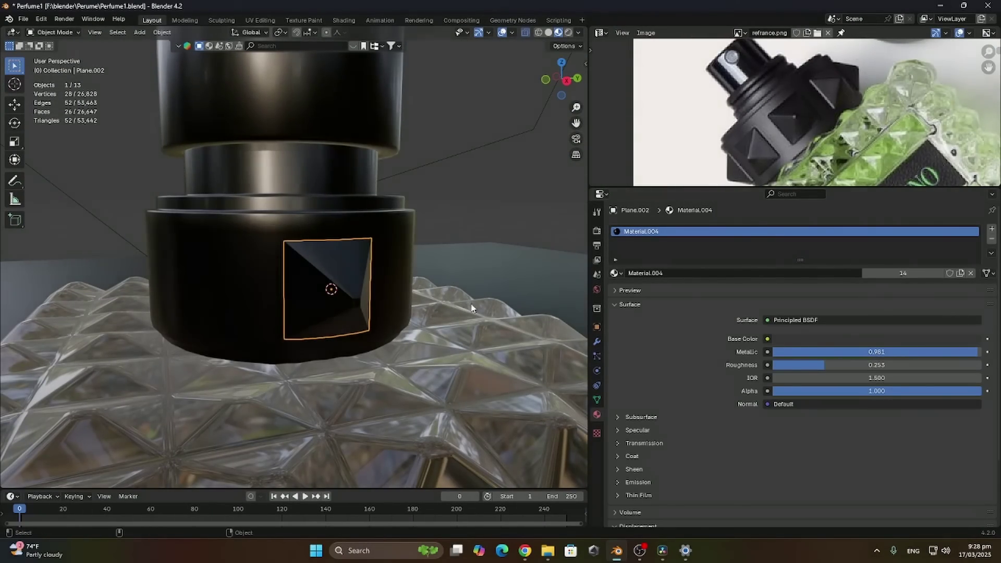
pyautogui.click(361, 245)
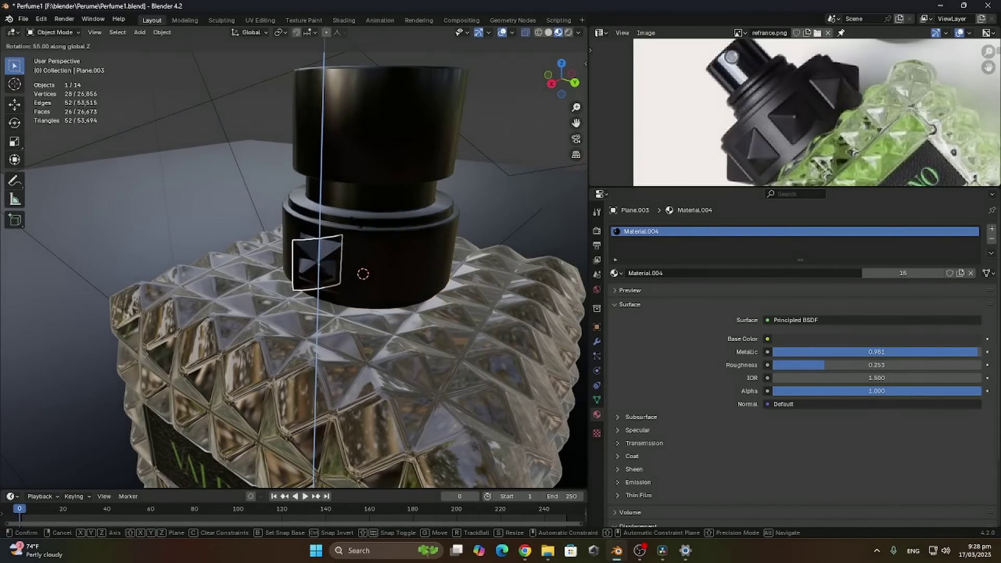
pyautogui.press('Return')
pyautogui.press('x')
pyautogui.click(378, 254)
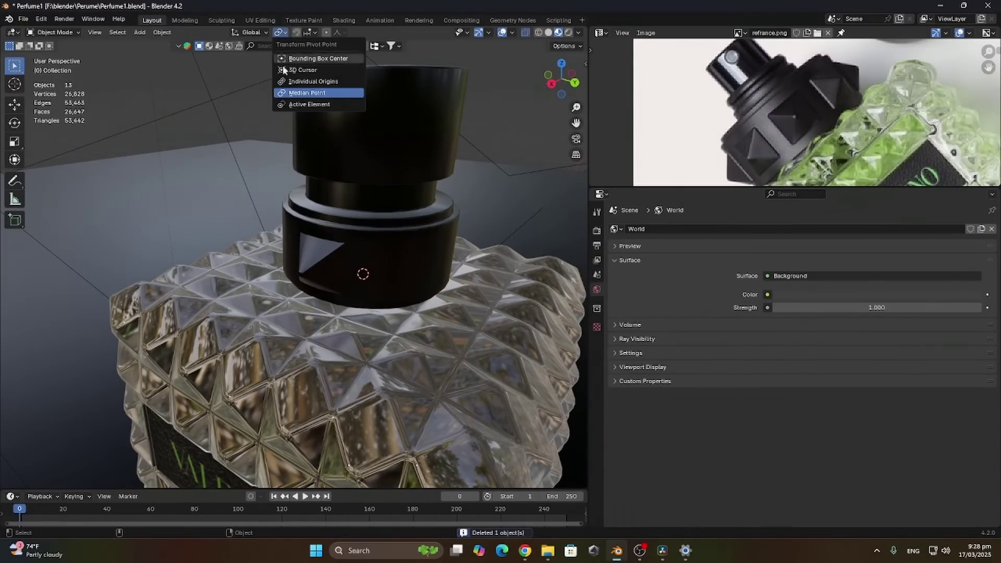
# Set the transform pivot to the 3D Cursor and rotate a duplicate of the stud 40° about global Z
pyautogui.click(303, 70)
pyautogui.hotkey('ctrl', 'z')
pyautogui.press('r')
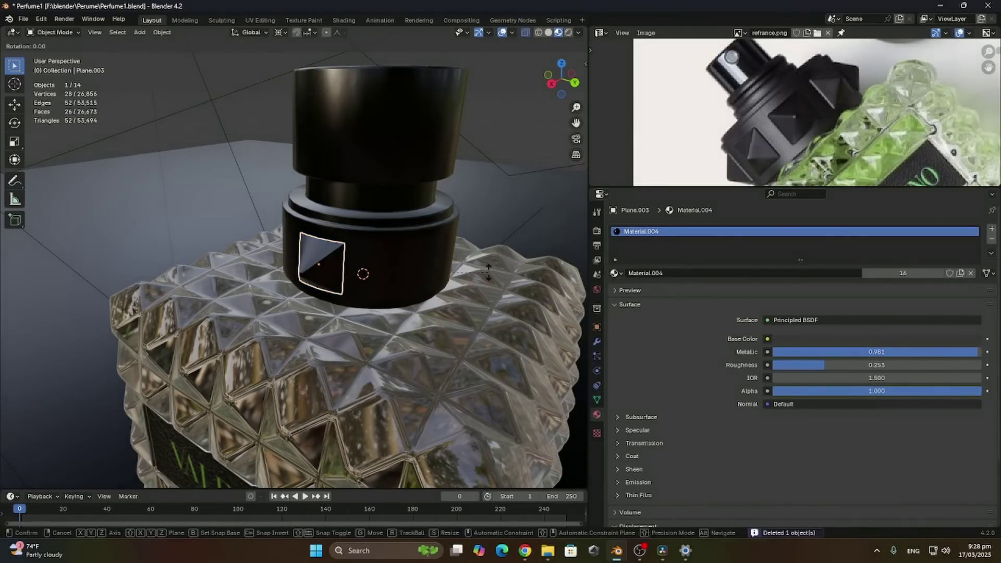
pyautogui.press('z')
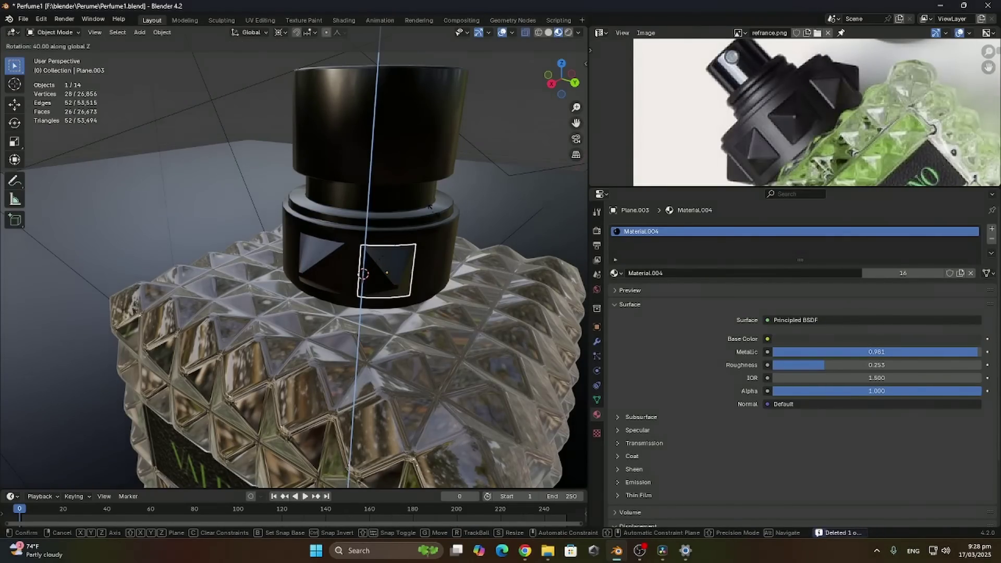
pyautogui.press('Return')
# Repeat the 40° duplicate rotation seven more times to ring the collar with studs, and save the file
pyautogui.hotkey('shift', 'r')
pyautogui.hotkey('shift', 'r')
pyautogui.hotkey('shift', 'r')
pyautogui.hotkey('shift', 'r')
pyautogui.hotkey('shift', 'r')
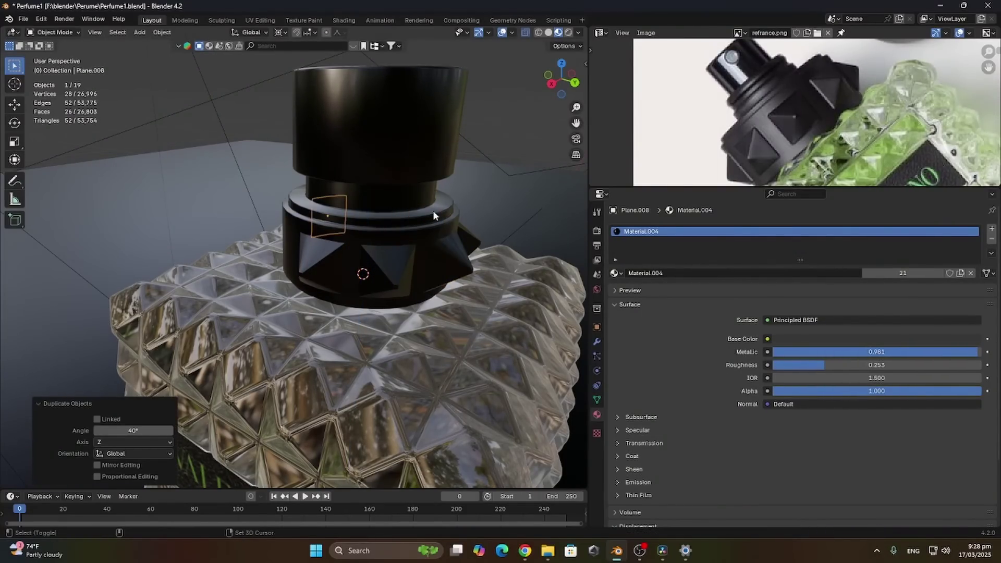
pyautogui.hotkey('shift', 'r')
pyautogui.hotkey('shift', 'r')
pyautogui.moveTo(433, 211); pyautogui.dragTo(335, 230, button='middle')
pyautogui.click(422, 225)
pyautogui.hotkey('ctrl', 's')
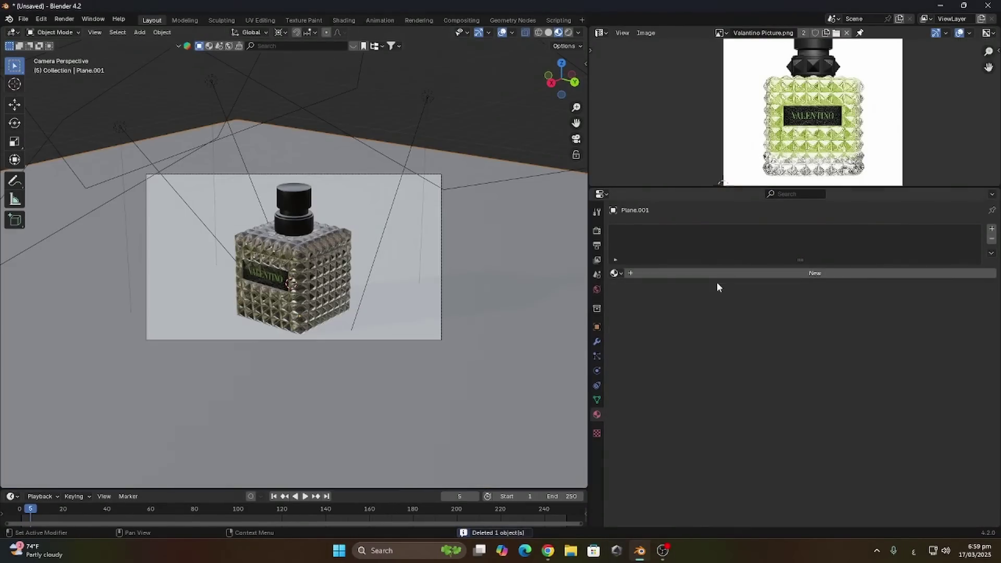
# Give the floor plane a new black material with metallic 0.910 and roughness 0.371, and switch the viewport to rendered shading
pyautogui.click(730, 273)
pyautogui.click(876, 339)
pyautogui.click(568, 32)
pyautogui.moveTo(782, 352); pyautogui.dragTo(972, 352)
pyautogui.moveTo(877, 365); pyautogui.dragTo(849, 364)
pyautogui.scroll(3, 321, 324)
# Add an area light, rotate it 90° about Y, and move it in front of the bottle's label
pyautogui.click(140, 32)
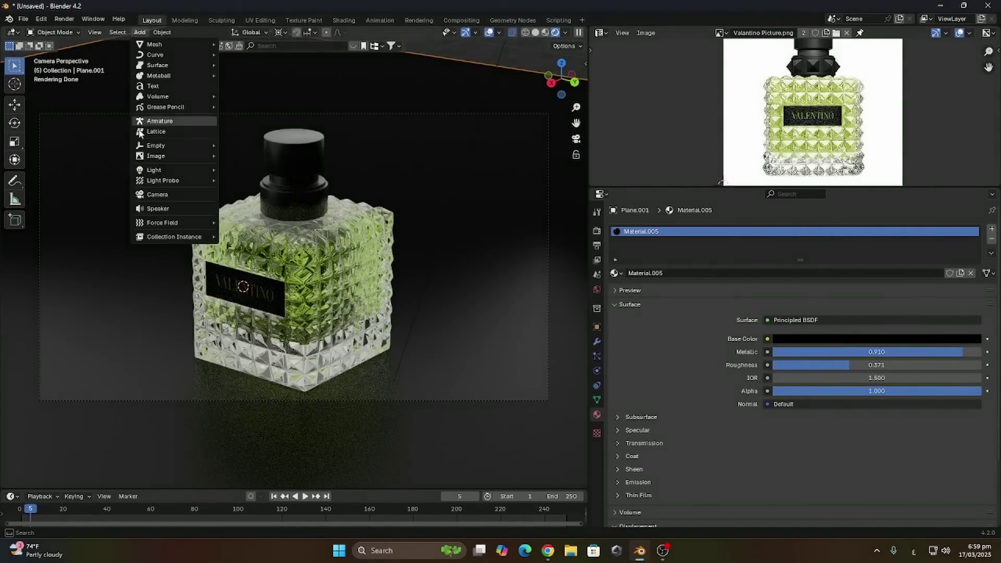
pyautogui.moveTo(157, 170)
pyautogui.click(234, 201)
pyautogui.write('ry90')
pyautogui.press('Return')
pyautogui.press('g')
pyautogui.press('x')
pyautogui.click(187, 312)
pyautogui.press('g')
pyautogui.click(209, 292)
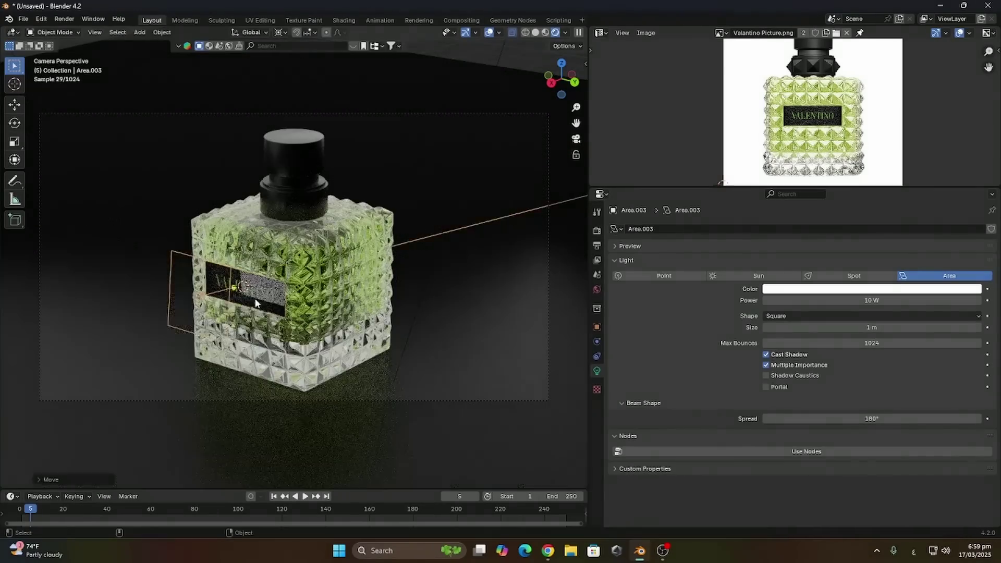
# Set the roughness of the VALENTINO label's material to 0.781 and shift the label slightly along global X
pyautogui.click(244, 287)
pyautogui.moveTo(877, 365); pyautogui.dragTo(936, 365)
pyautogui.scroll(10, 244, 287)
pyautogui.press('g')
pyautogui.press('x')
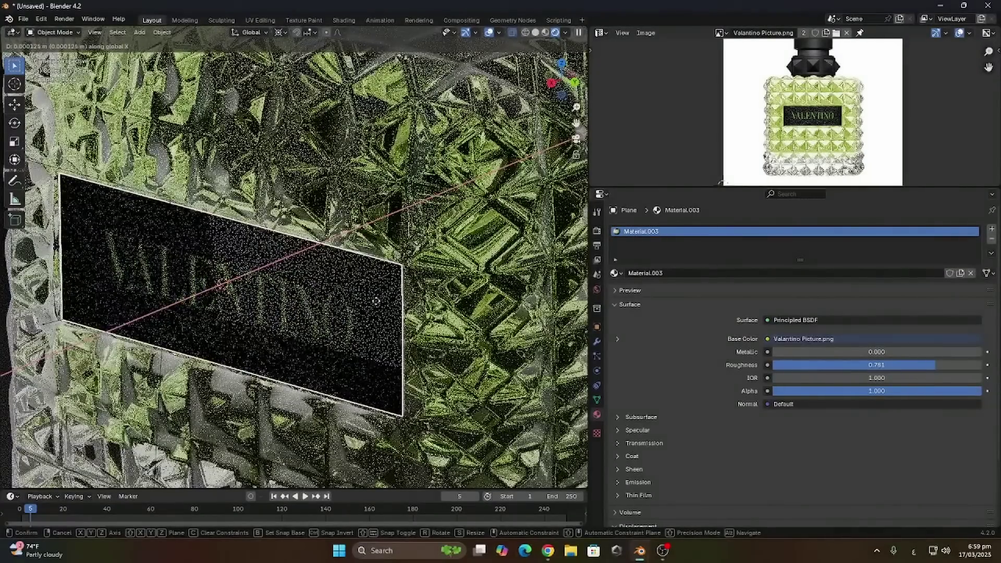
pyautogui.click(240, 284)
pyautogui.scroll(-8, 229, 282)
pyautogui.click(230, 281)
pyautogui.click(230, 282)
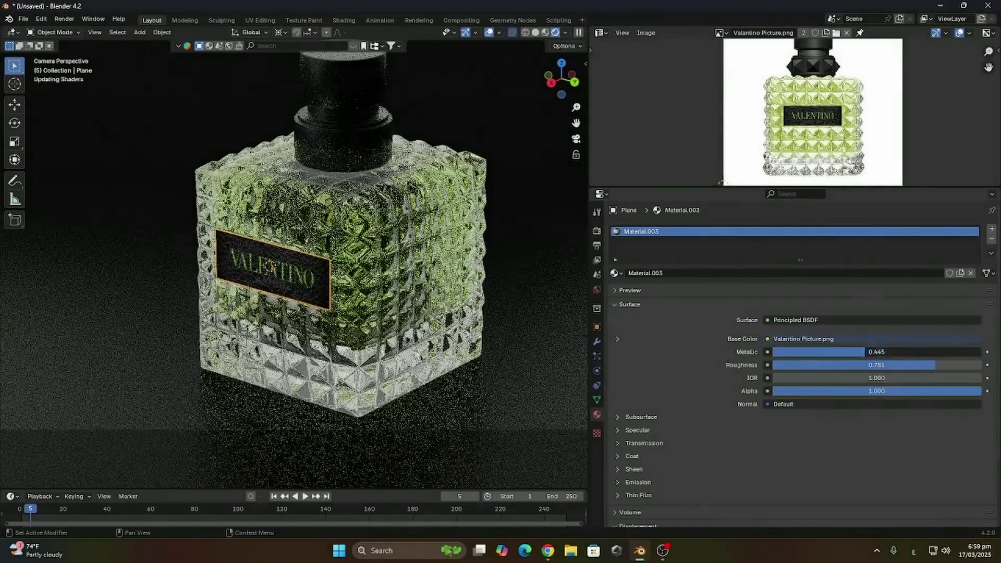